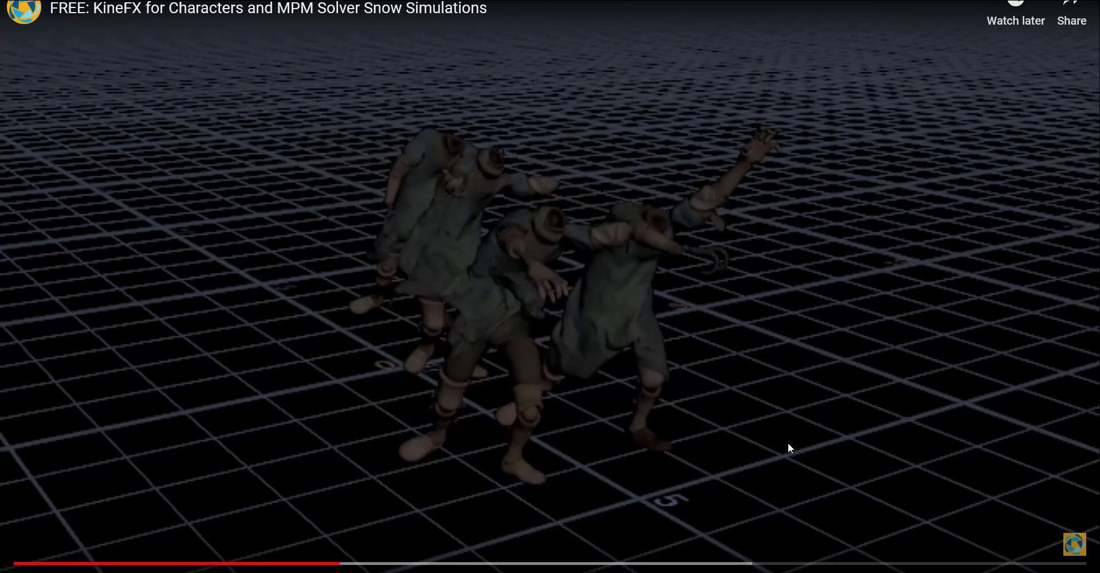
Leave the full-screen video and view the Patreon post "KineFX for Characters and MPM Solver Snow Simulations" with its attached files
click(789, 443)
key(Escape)
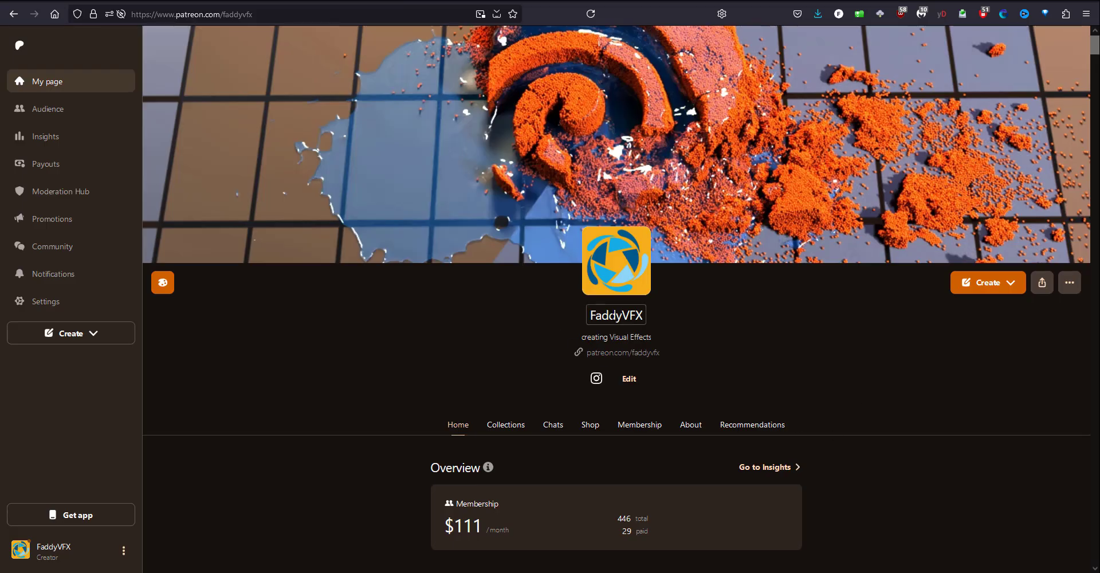
scroll(786, 398, down, 10)
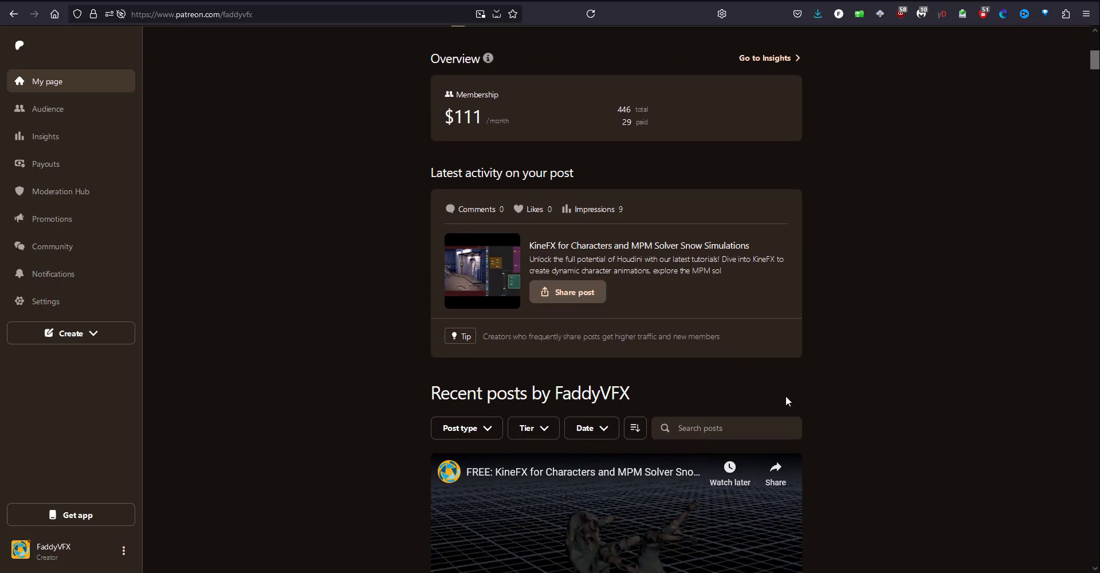
scroll(631, 439, down, 2)
scroll(632, 439, down, 4)
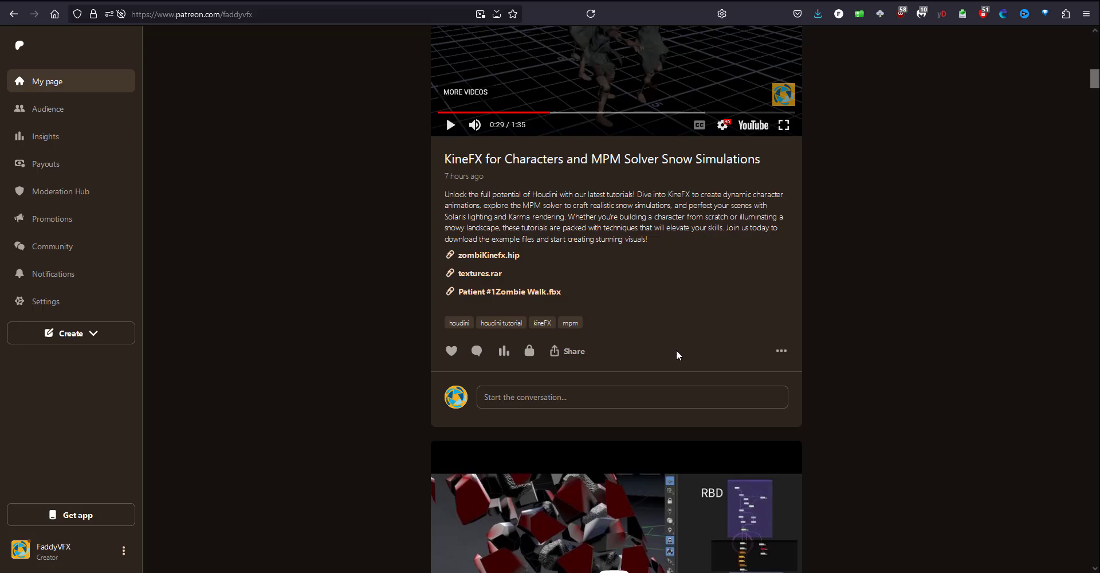
Browse the older Houdini tutorial posts and their attached scene files on the FaddyVFX Patreon page
scroll(677, 351, down, 8)
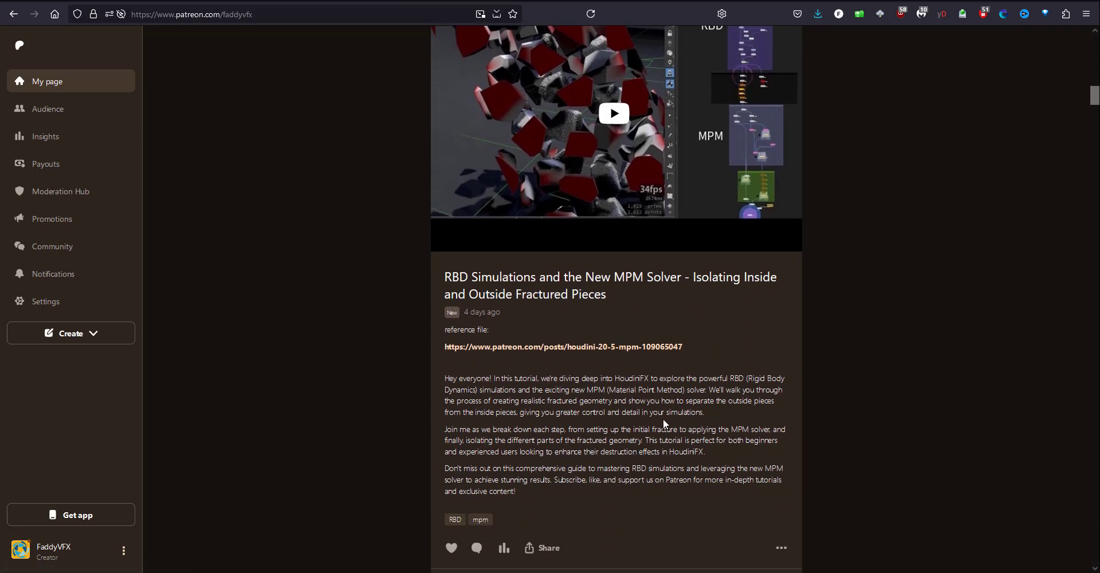
scroll(663, 424, down, 20)
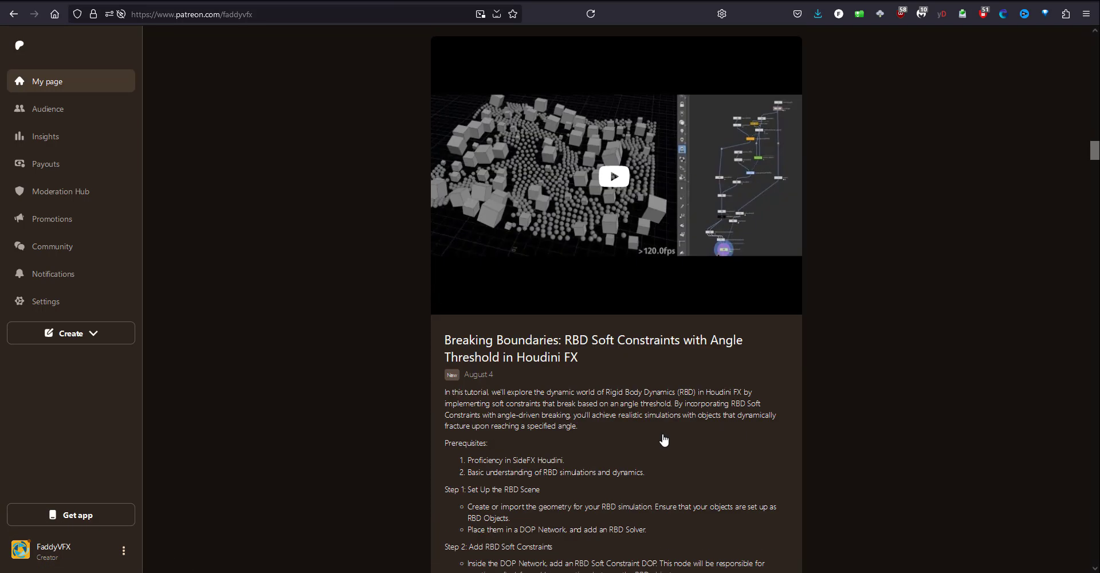
scroll(664, 440, down, 10)
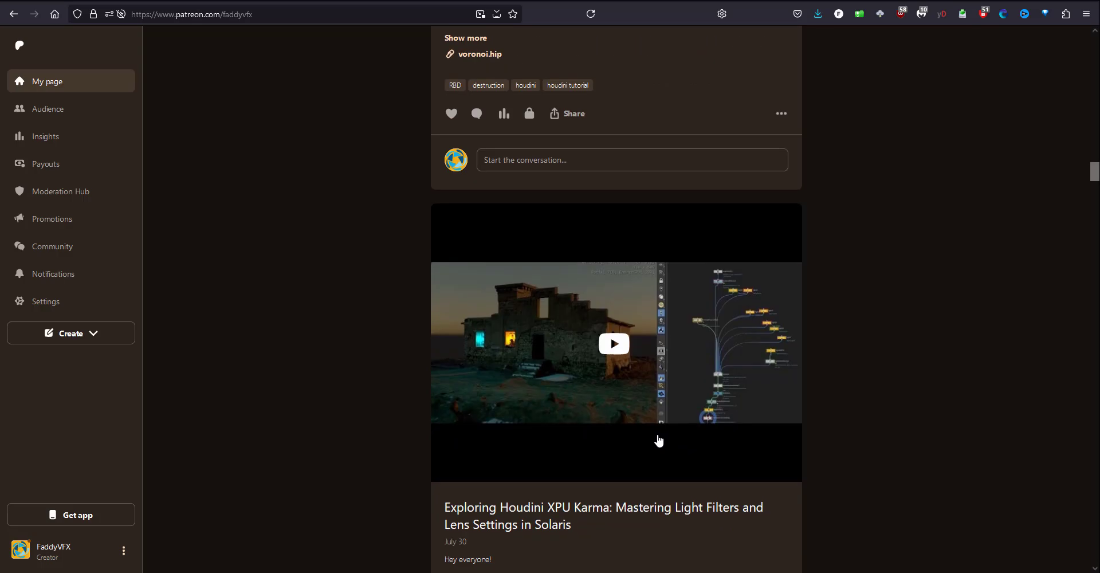
scroll(671, 441, down, 3)
scroll(682, 447, down, 18)
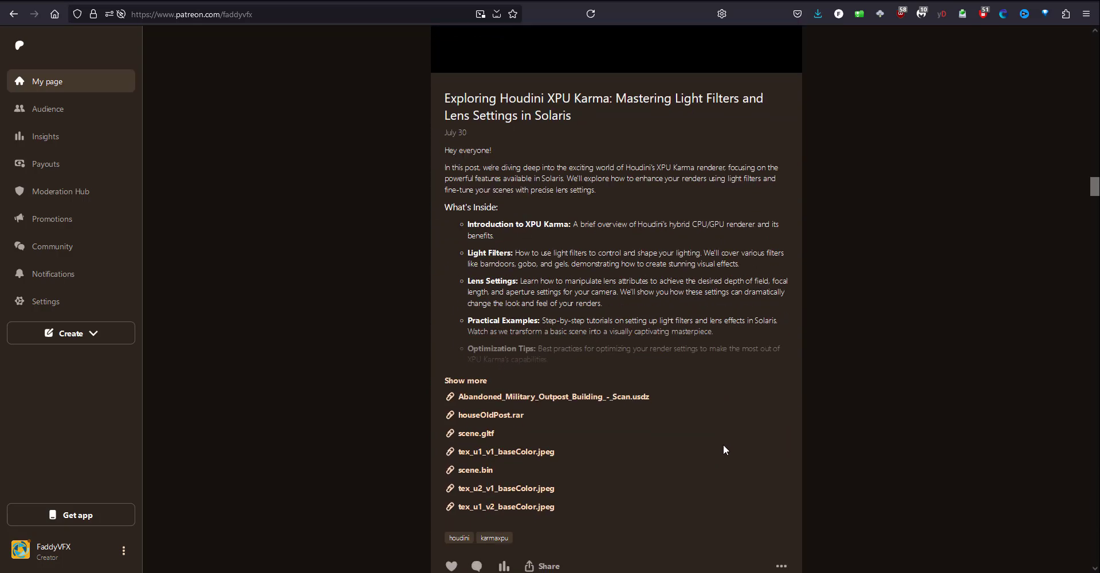
scroll(727, 456, down, 17)
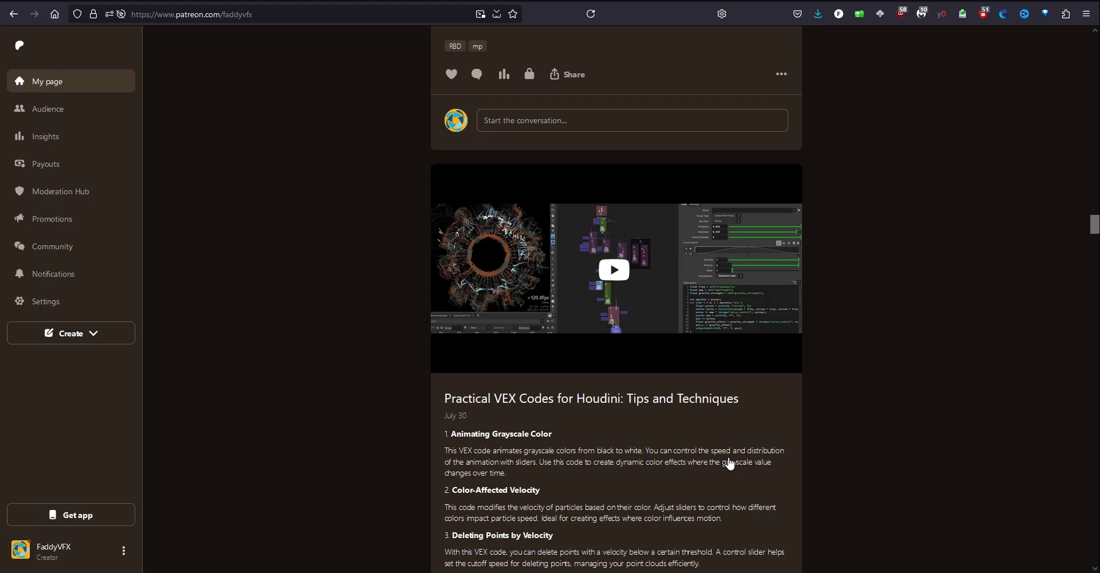
scroll(729, 458, down, 4)
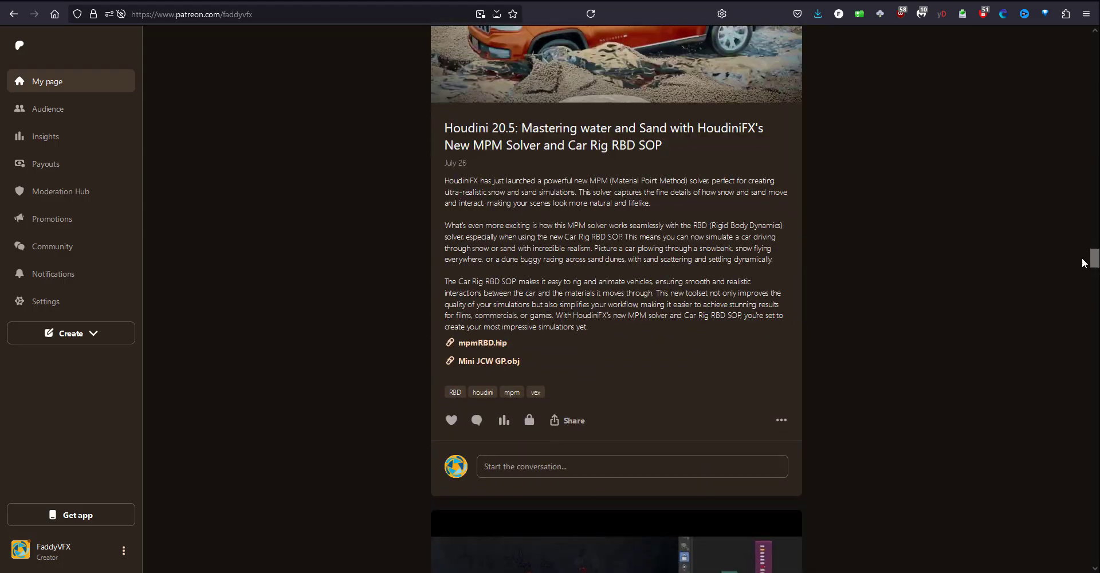
drag(1094, 265, 1054, 553)
scroll(942, 449, down, 3)
scroll(943, 449, up, 8)
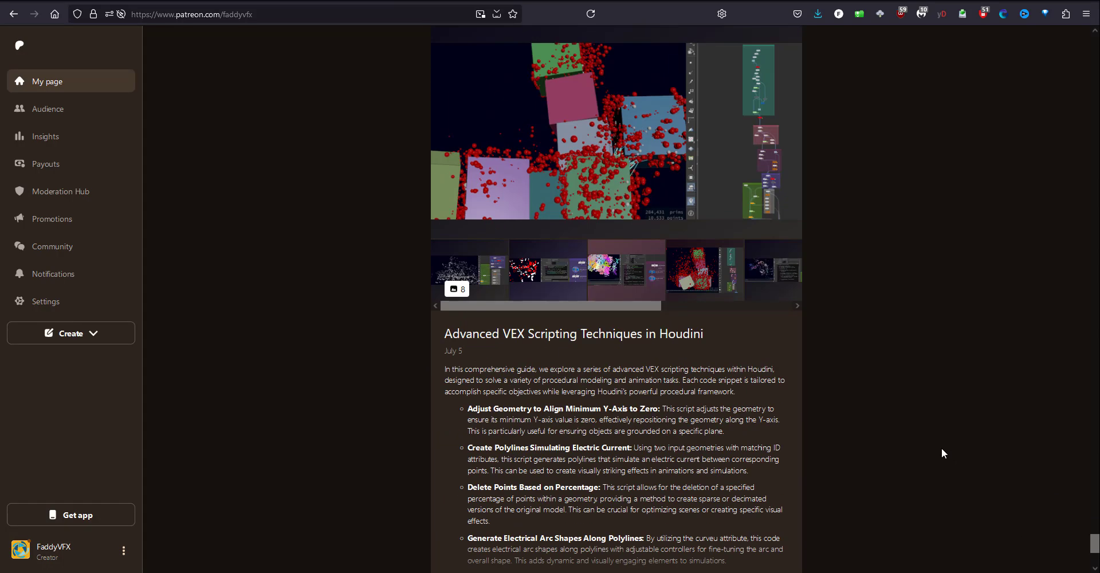
scroll(941, 448, up, 12)
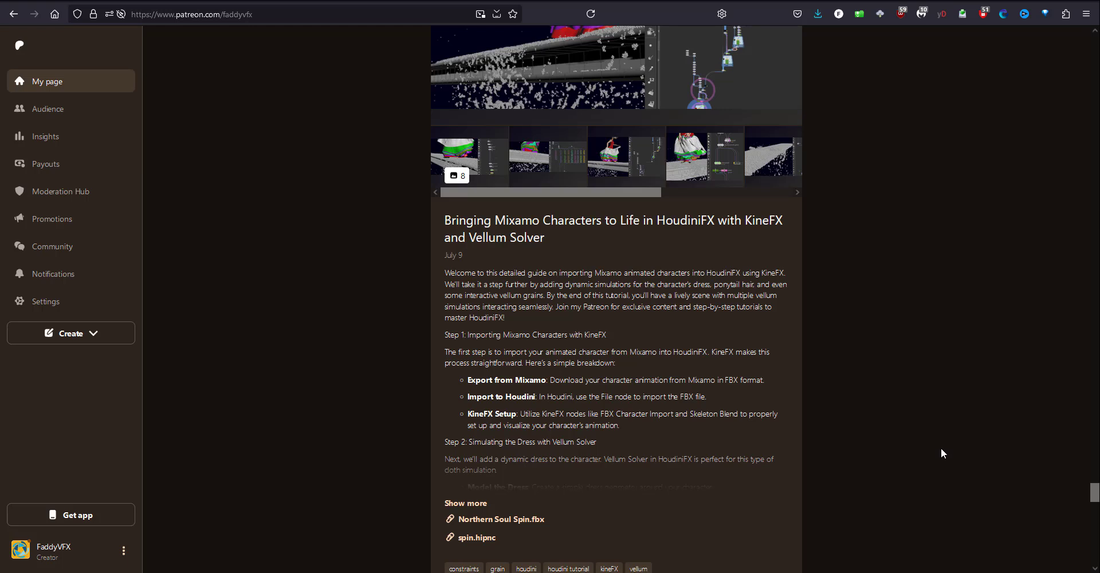
Switch to Houdini, open the /obj/geo1 network and examine the character import section around the FBX nodes
key(alt+Tab)
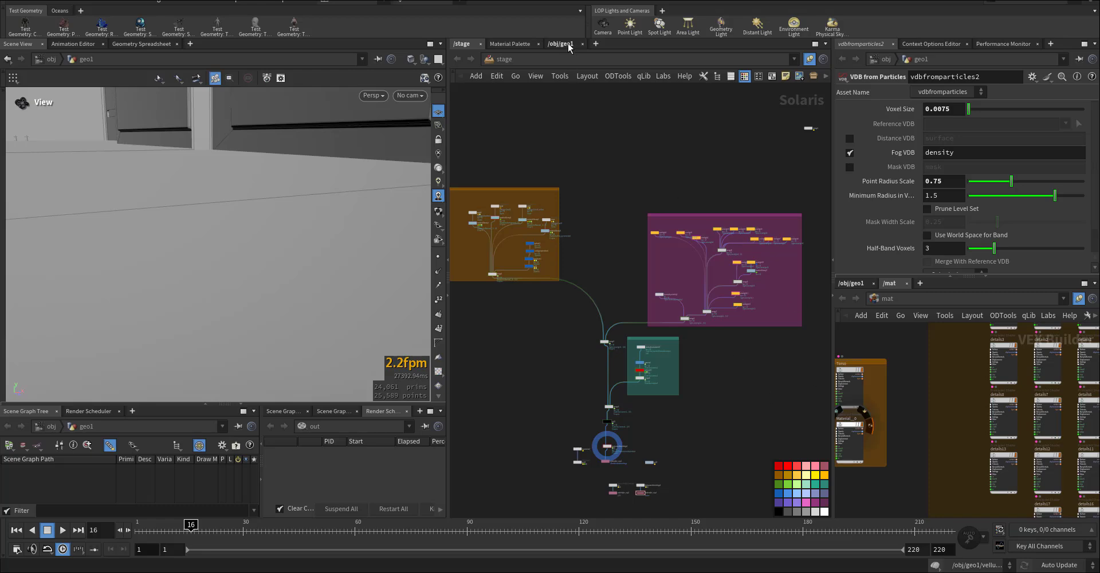
click(569, 46)
scroll(685, 239, up, 5)
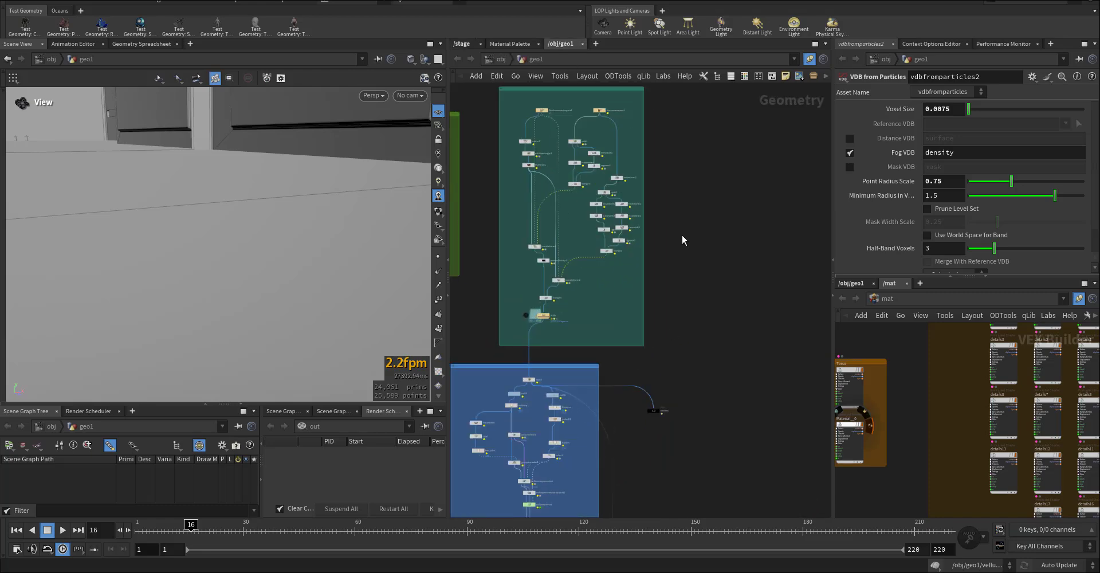
middle_drag(682, 235, 760, 368)
scroll(736, 296, up, 8)
middle_drag(706, 280, 796, 320)
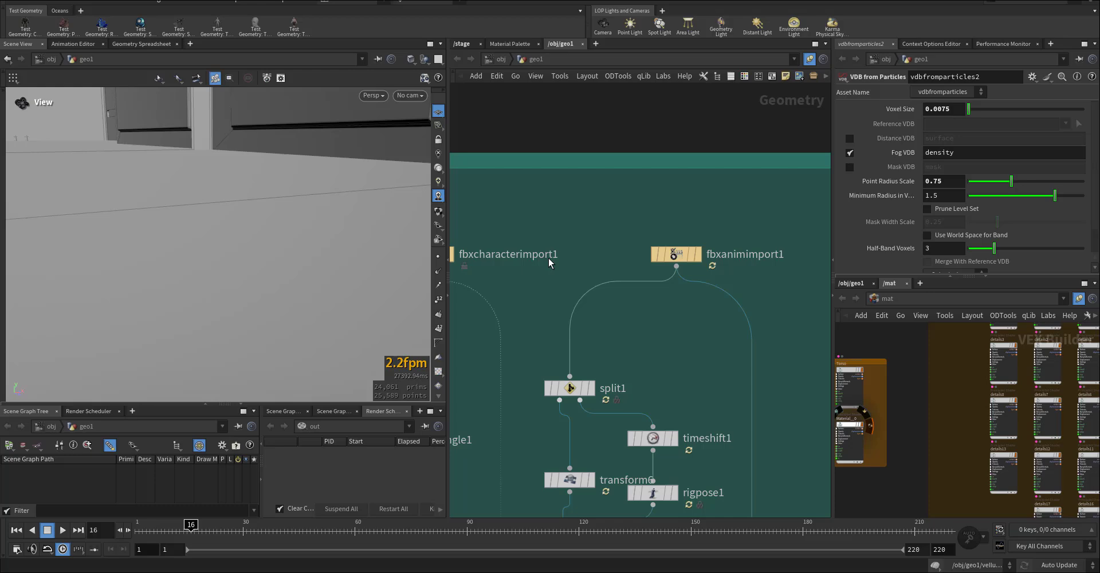
middle_drag(580, 247, 702, 255)
scroll(649, 287, down, 10)
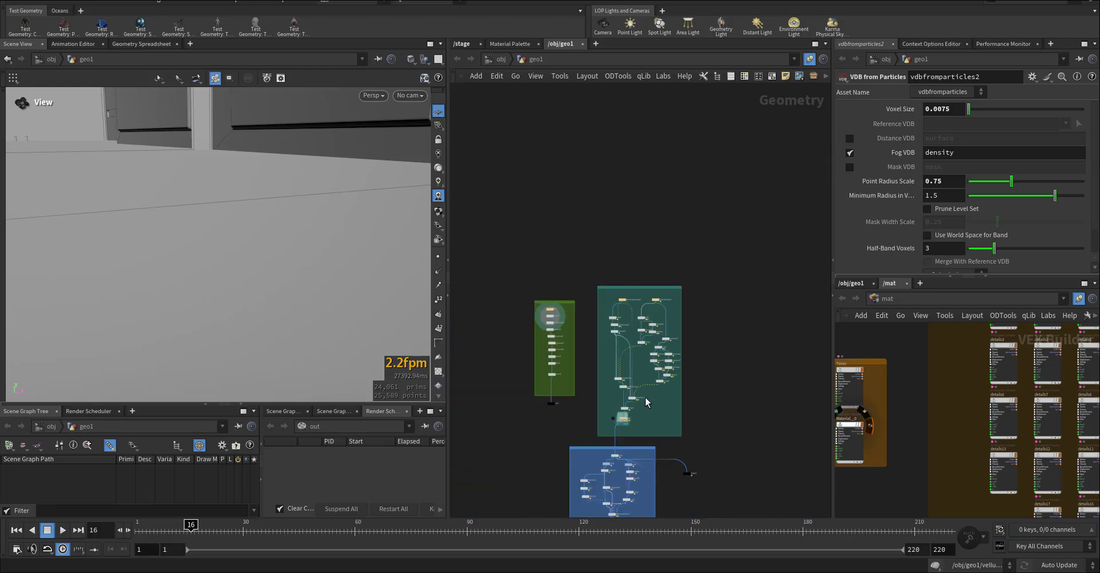
scroll(646, 401, up, 5)
scroll(579, 163, up, 3)
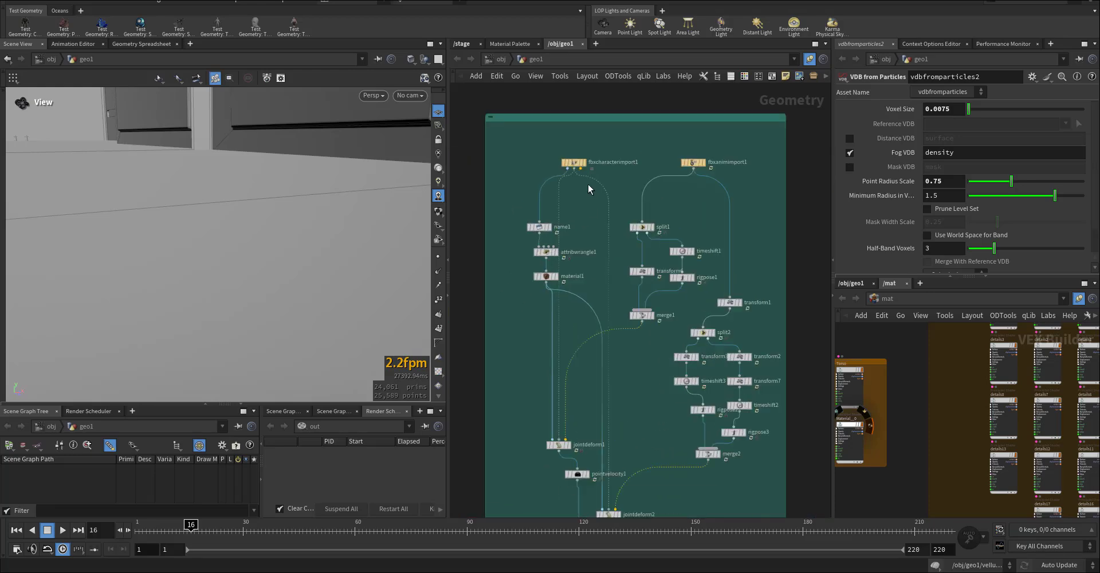
Display the fbxcharacterimport1 node's characters in the viewport and view them from another angle
click(582, 154)
click(569, 156)
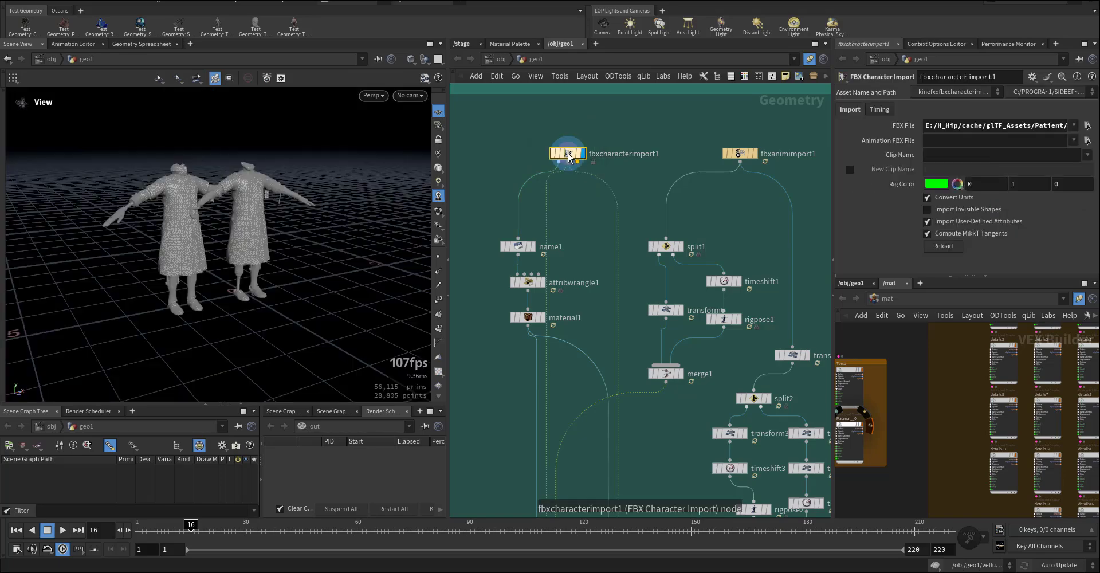
drag(209, 220, 228, 231)
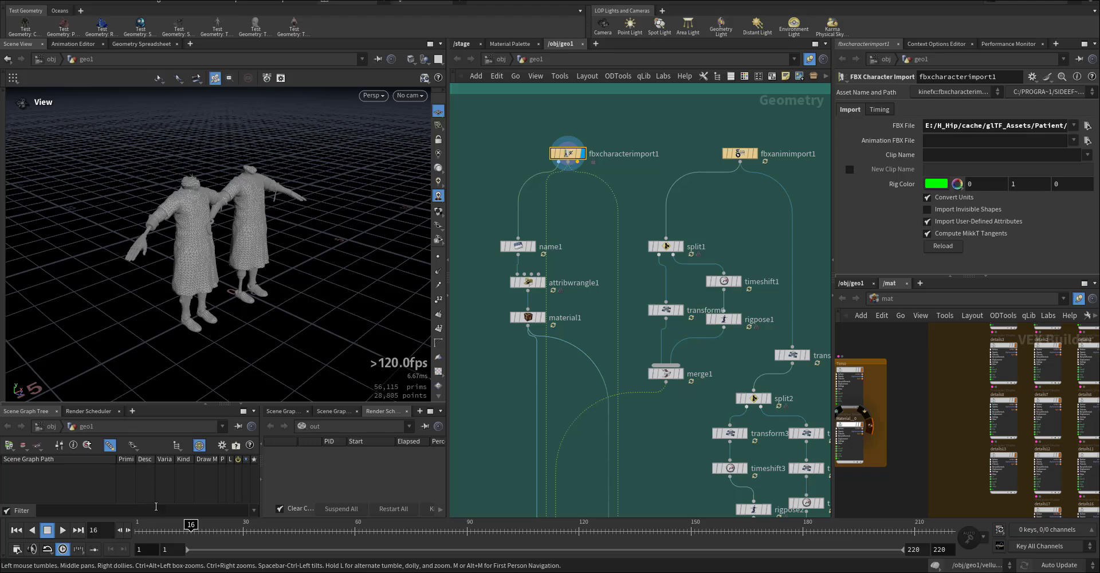
Select the fbxanimimport1 node and view its FBX animation import parameters
scroll(602, 131, up, 2)
drag(602, 131, 516, 199)
middle_drag(690, 180, 576, 190)
drag(722, 202, 725, 199)
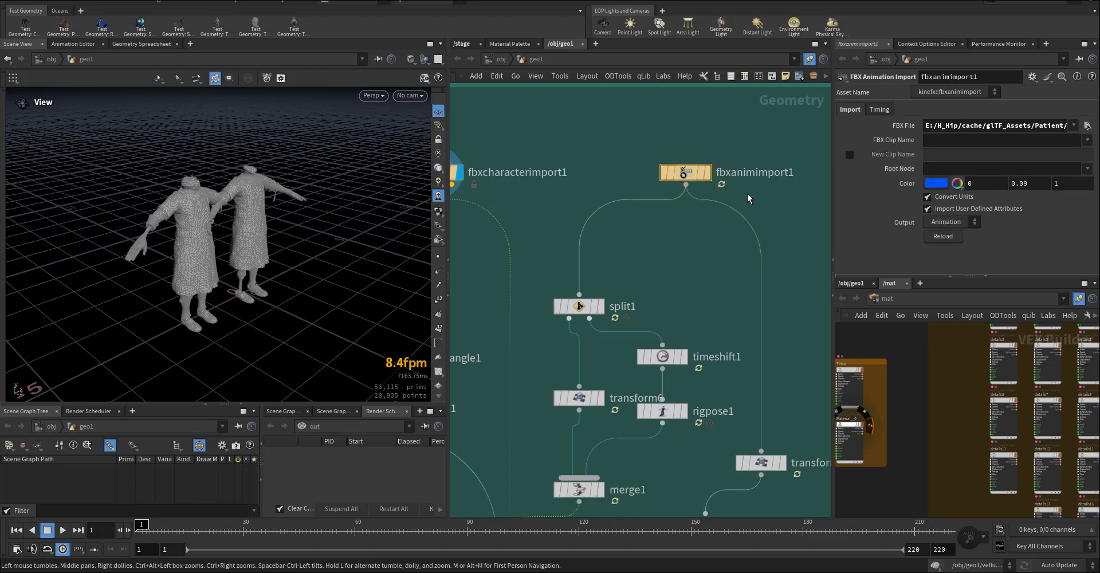
Display the jointdeform1 node to view the characters deformed by the animation from frame 1
scroll(624, 218, down, 3)
middle_drag(582, 208, 617, 174)
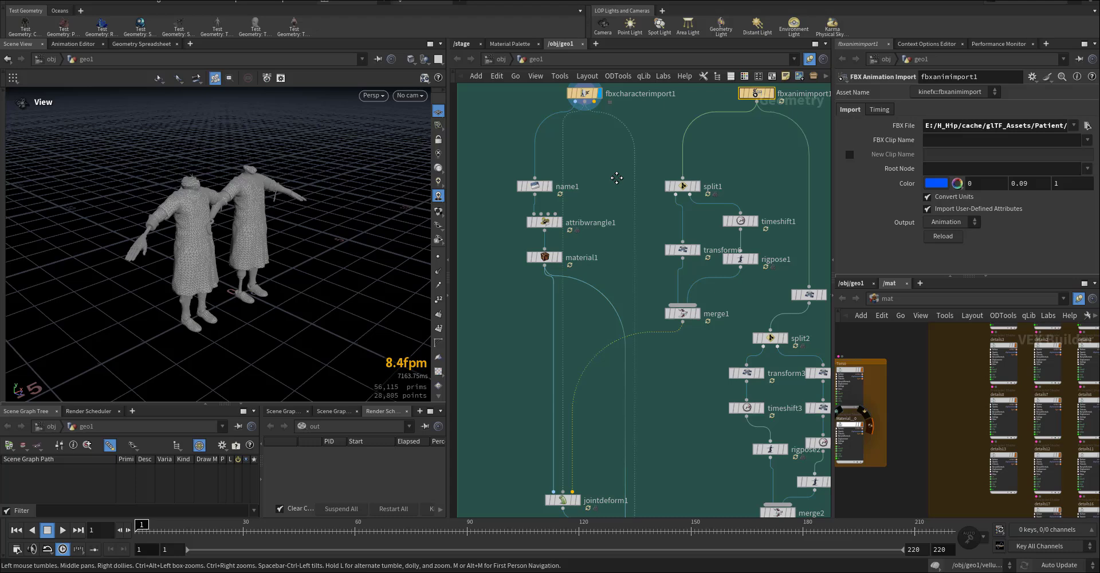
middle_drag(612, 222, 626, 154)
middle_drag(603, 404, 644, 266)
scroll(648, 268, up, 2)
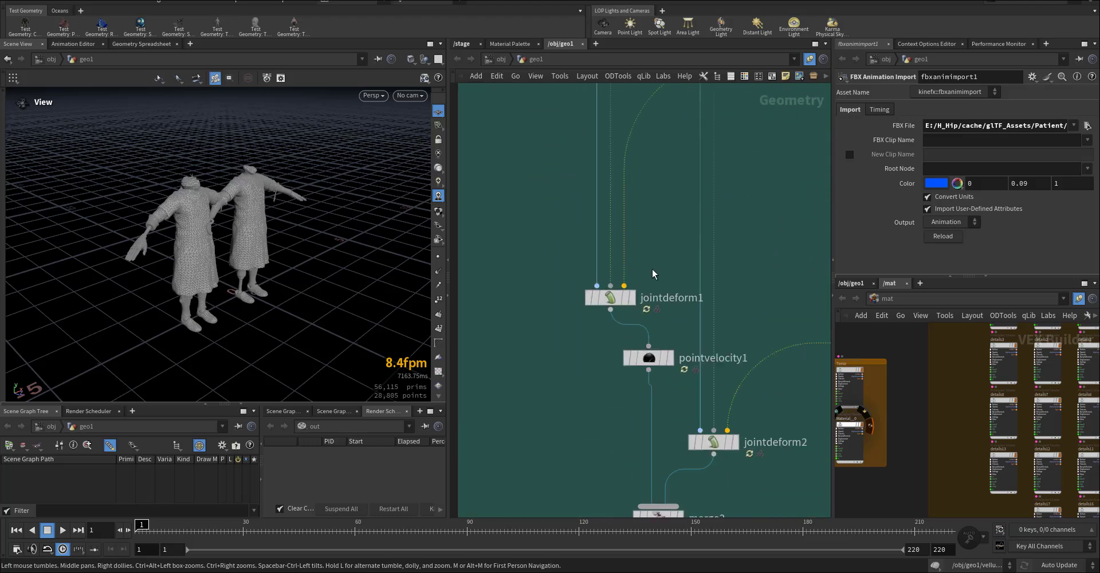
drag(553, 318, 554, 319)
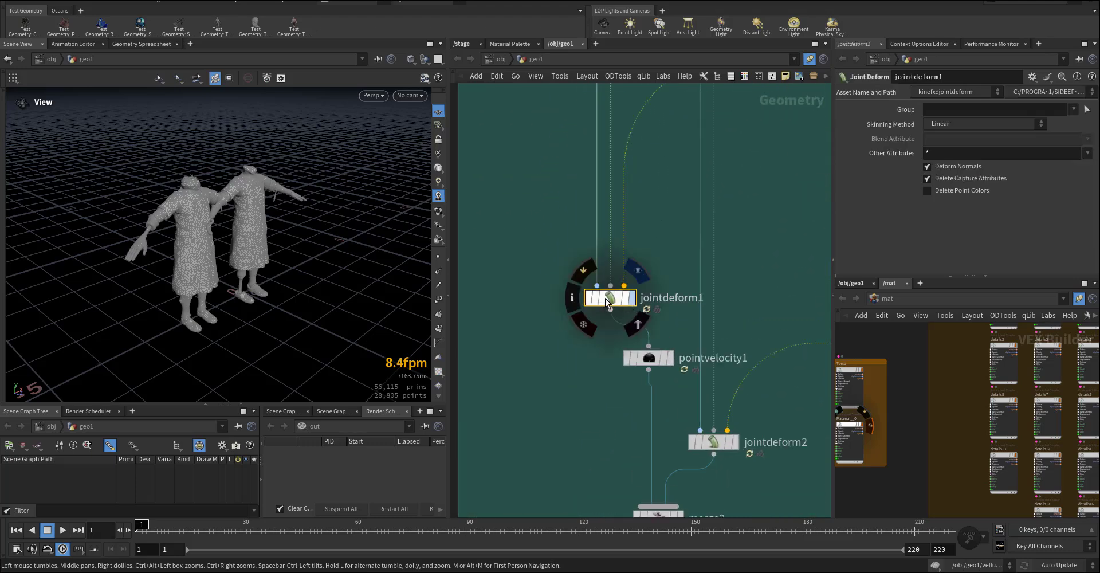
key(r)
mouse_move(134, 533)
mouse_down()
mouse_move(400, 542)
mouse_move(129, 549)
mouse_up()
Display the material1 node on the characters and examine its material assignments alongside the /mat network
middle_drag(664, 244, 627, 408)
scroll(628, 407, down, 3)
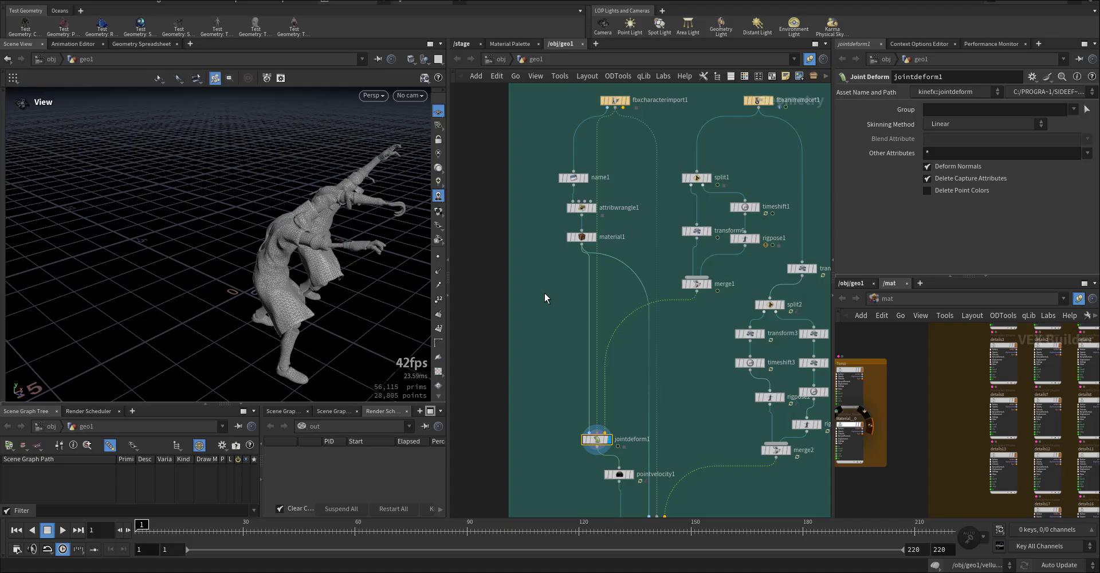
middle_drag(562, 261, 579, 355)
scroll(579, 355, up, 2)
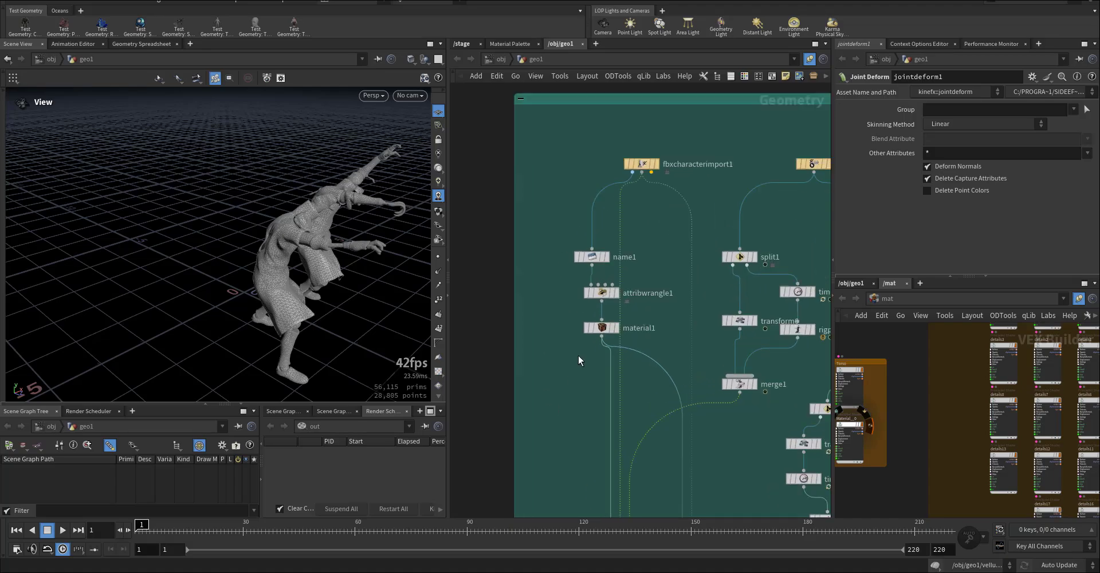
click(623, 322)
drag(140, 264, 195, 284)
middle_drag(965, 484, 957, 453)
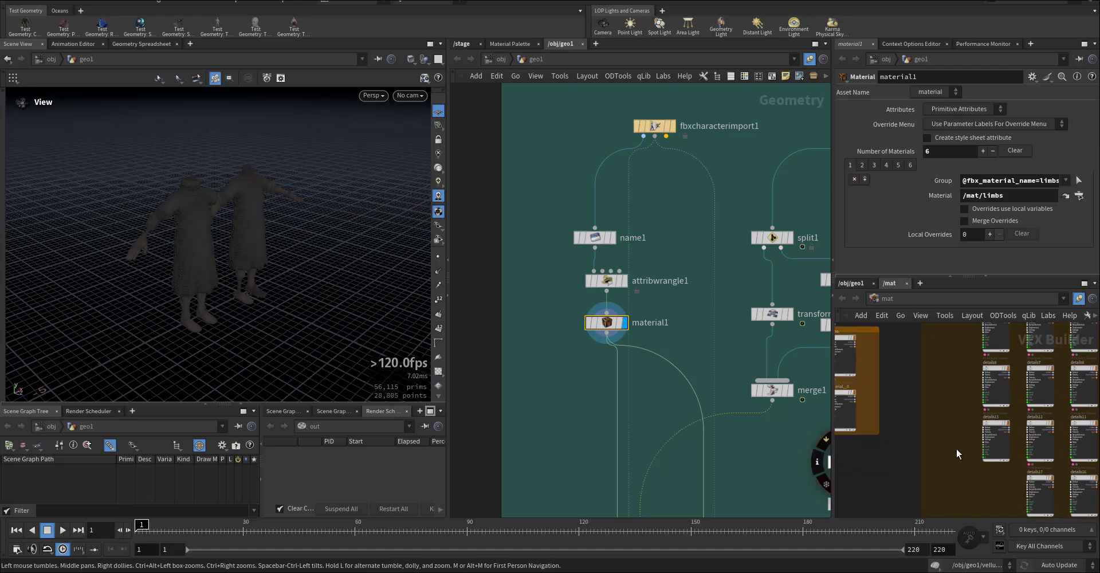
scroll(954, 451, down, 4)
scroll(940, 446, up, 4)
middle_drag(676, 304, 711, 320)
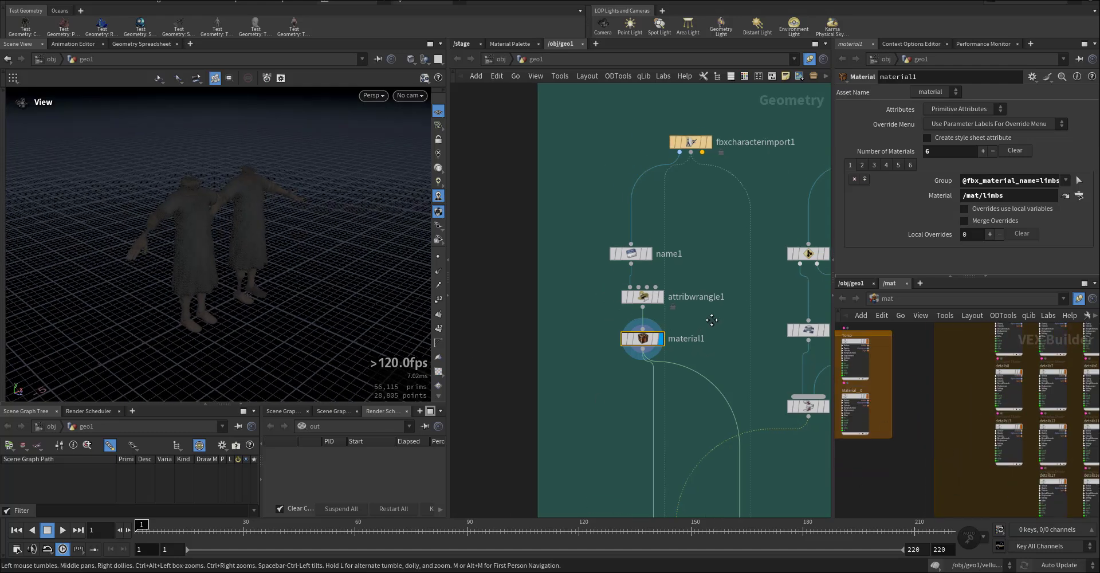
Inspect the attribwrangle1 expression that copies fbx_material_name into name, and review the material groups in material1
click(647, 299)
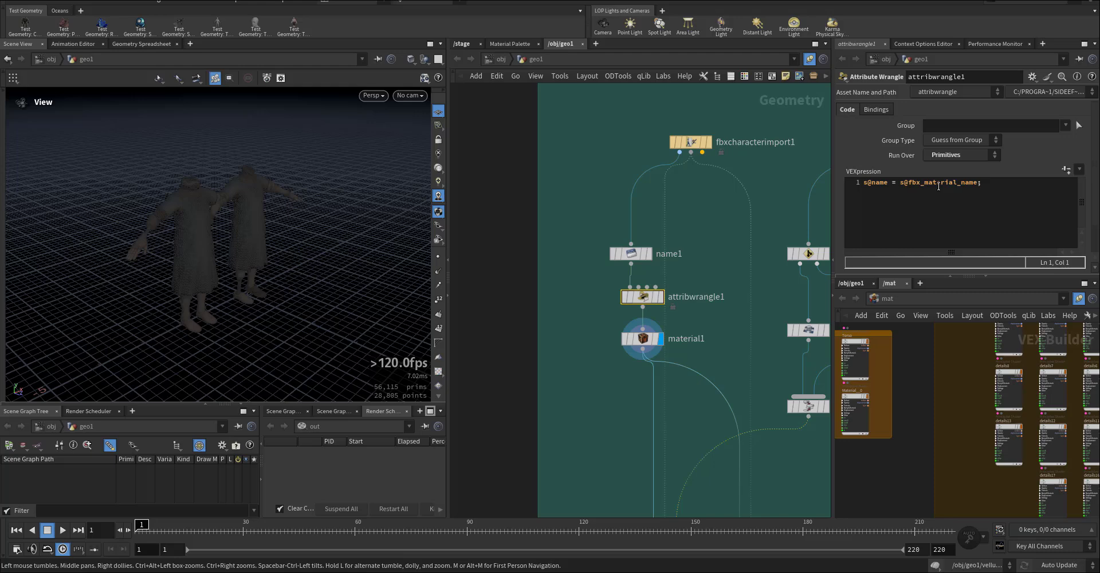
drag(920, 184, 968, 184)
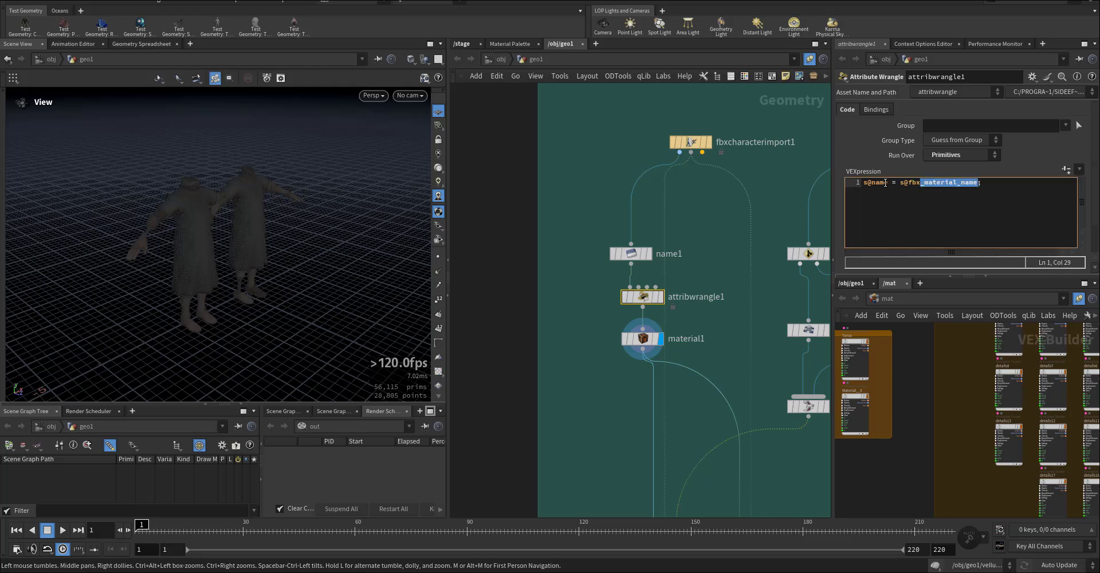
click(643, 338)
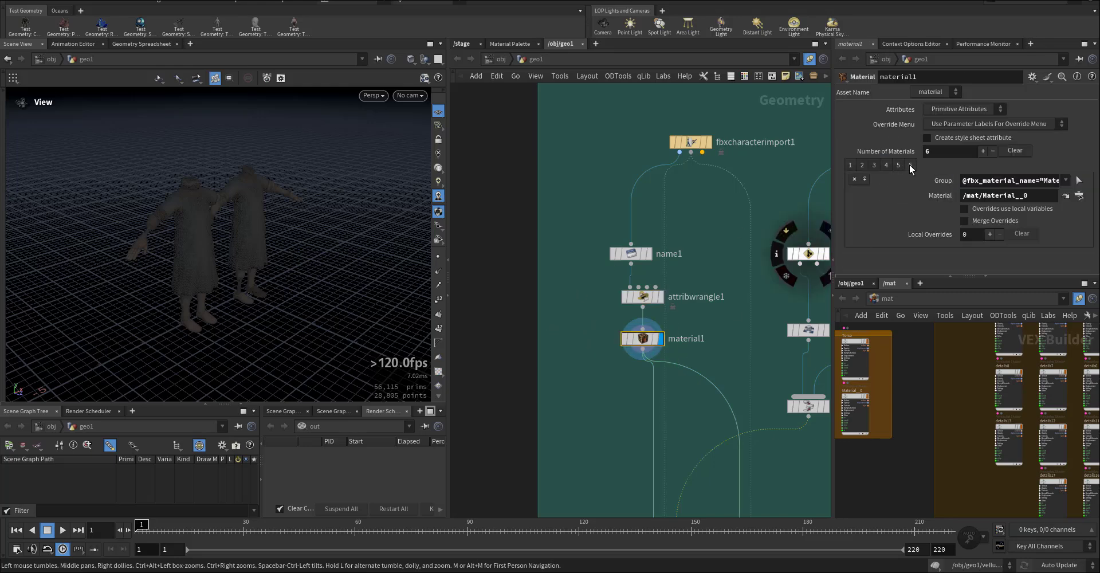
Inspect the name1 node's Name from Group settings and the network around split1 and merge1
click(633, 253)
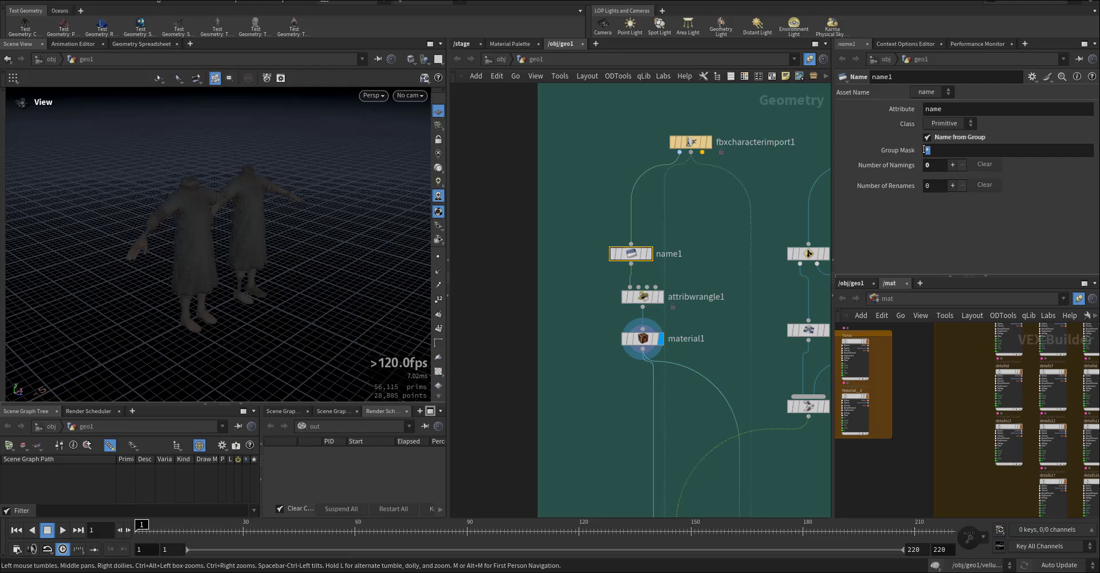
middle_drag(748, 281, 661, 275)
middle_drag(688, 310, 680, 243)
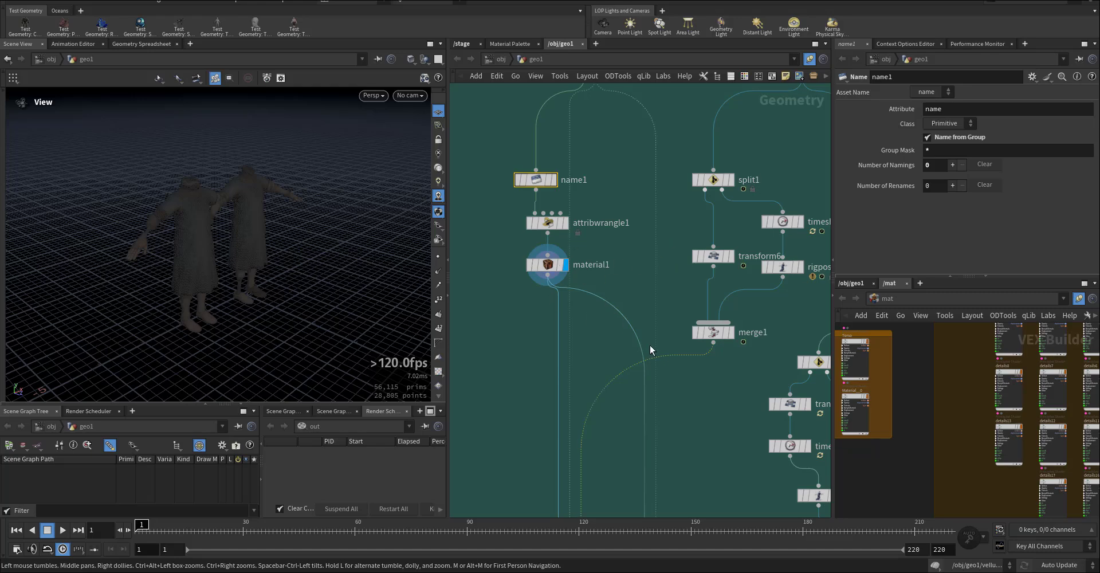
Display the fbxanimimport1 skeletons and scrub the timeline back to frame 1 to view their animation
scroll(659, 344, up, 4)
scroll(631, 378, right, 3)
scroll(740, 207, up, 2)
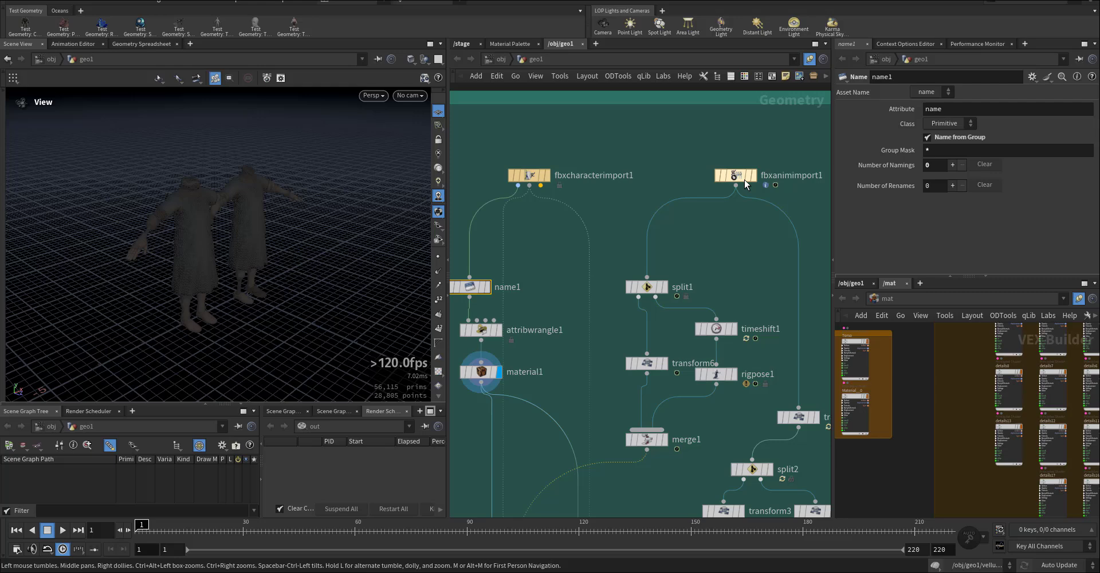
click(756, 175)
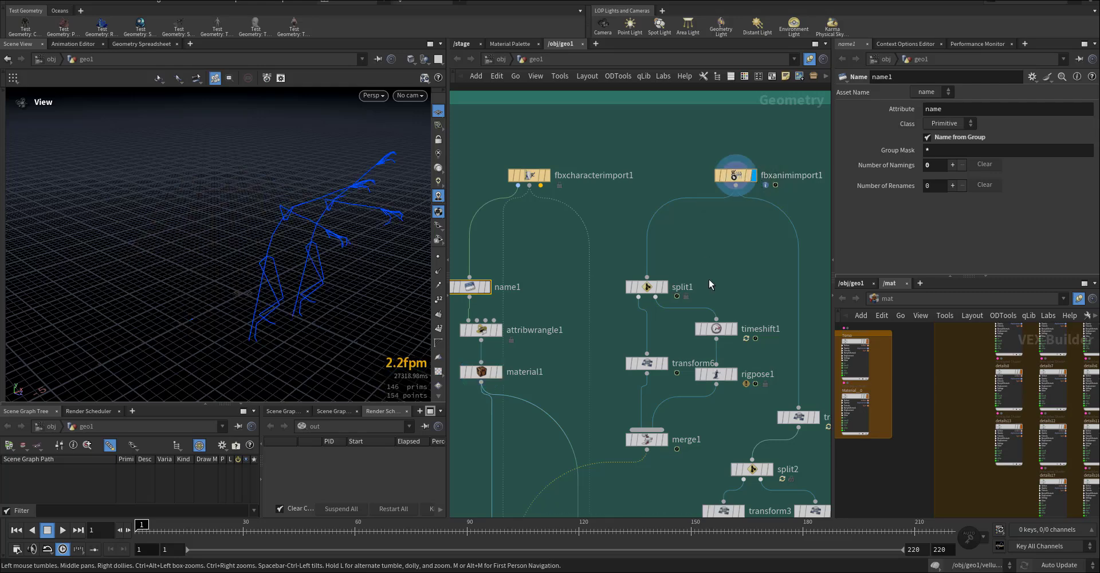
scroll(704, 270, down, 2)
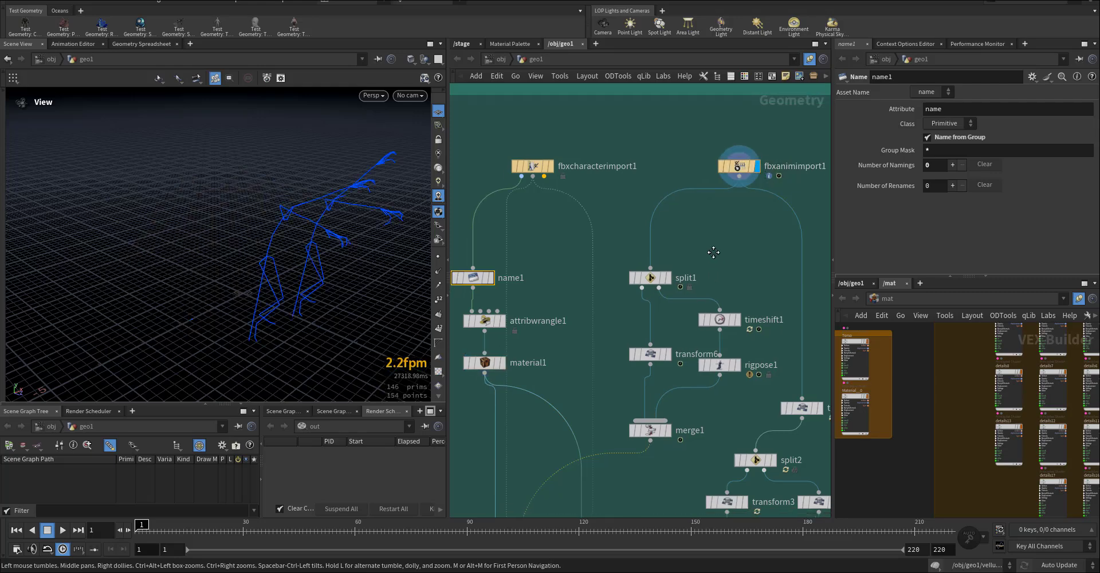
scroll(701, 257, left, 1)
drag(251, 533, 136, 533)
right_drag(312, 307, 248, 267)
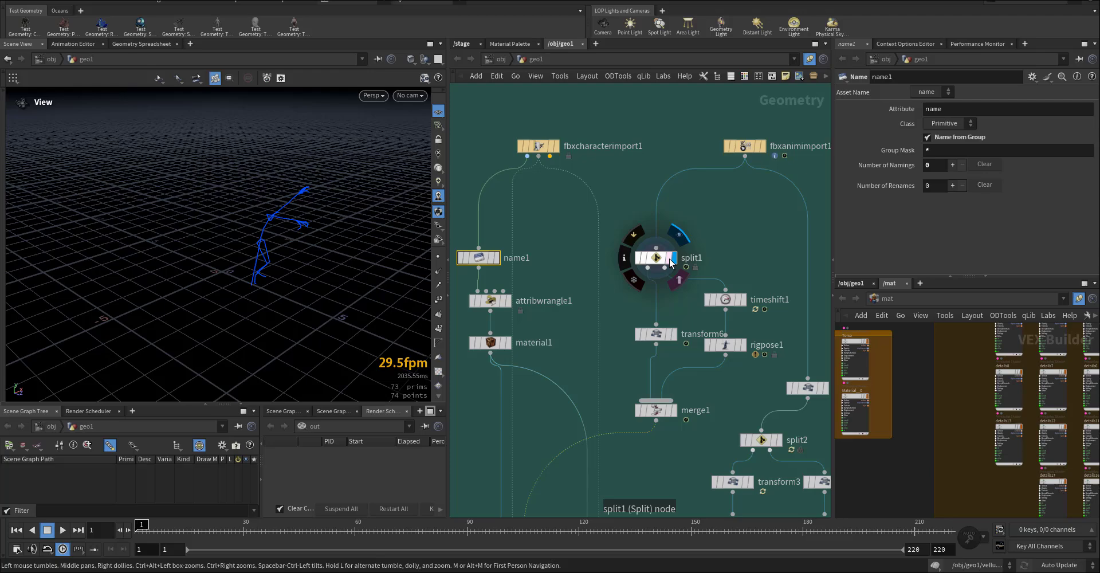
Display split1 and transform6 in turn and orbit around the skeleton to compare their outputs
click(674, 258)
drag(309, 281, 257, 249)
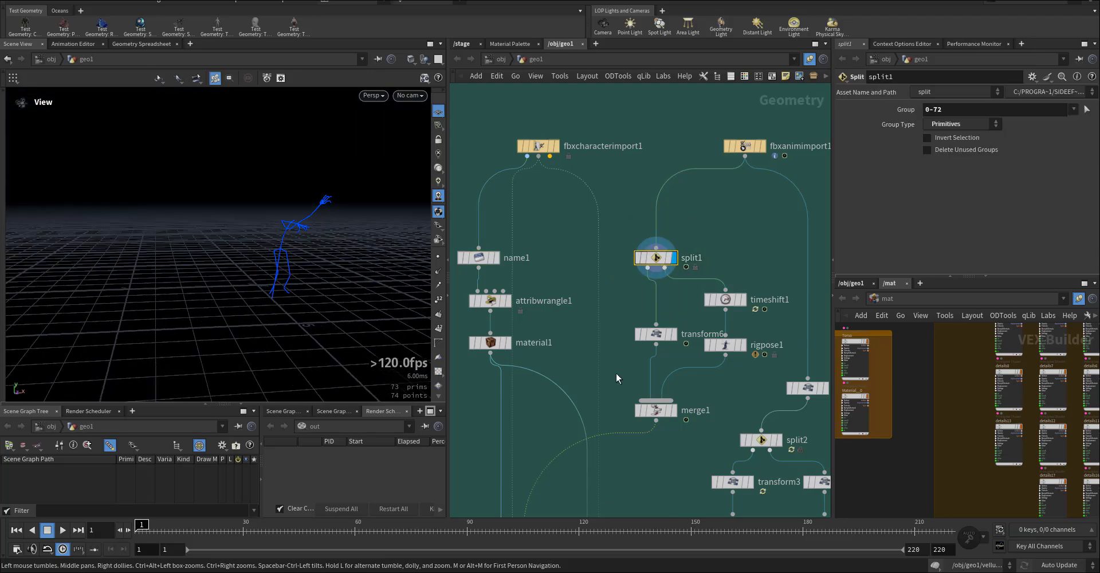
click(666, 334)
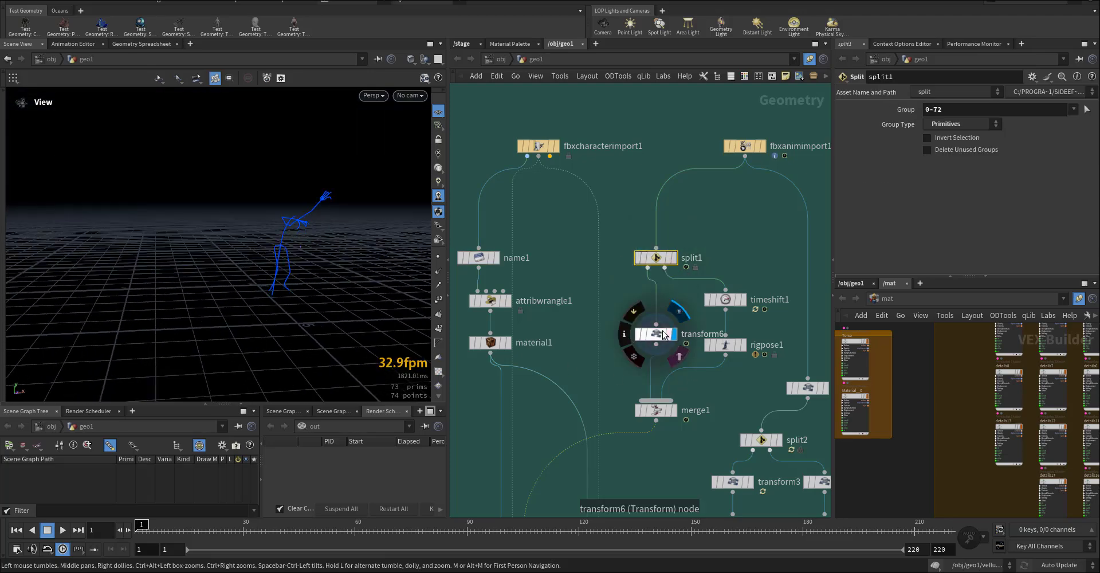
drag(302, 295, 344, 310)
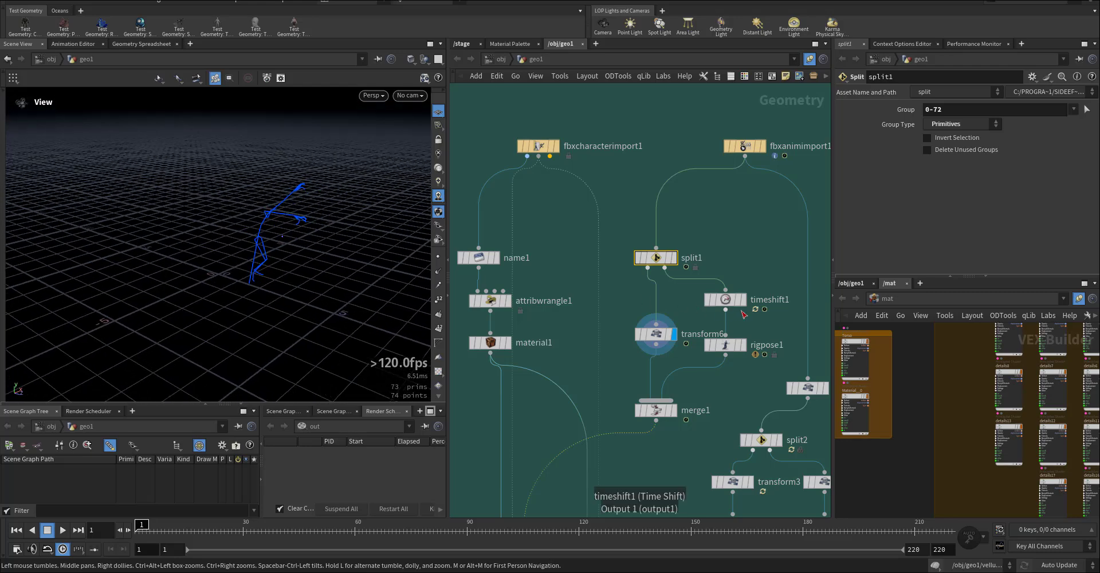
Display the timeshift1 node and inspect its $F+11 frame expression and the offset skeleton
click(742, 299)
click(723, 300)
drag(255, 282, 201, 269)
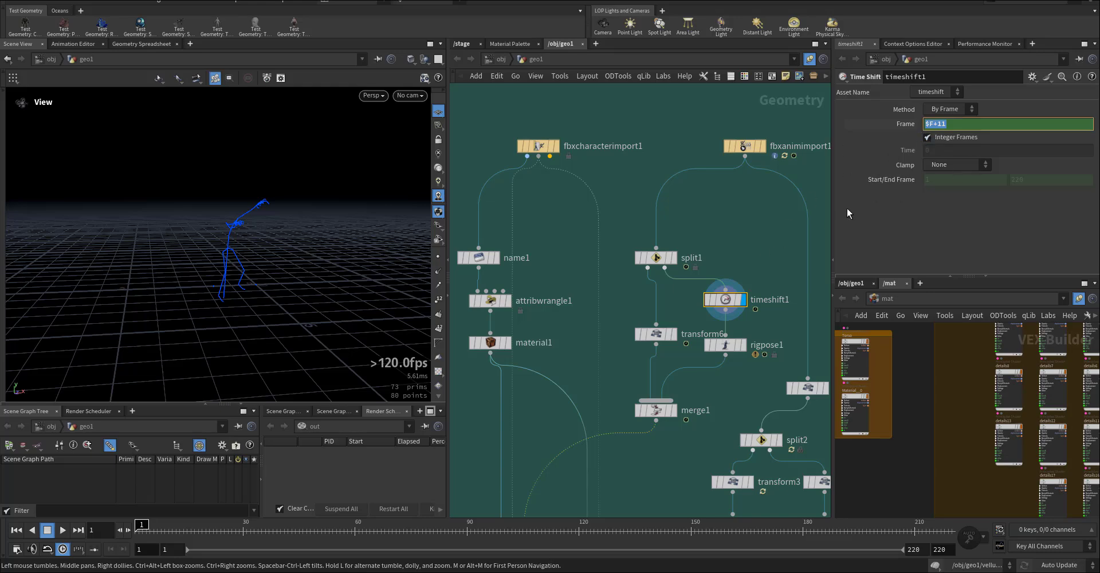
middle_drag(769, 246, 779, 205)
Display the rigpose1 node and inspect its rotation settings for the r shoulder bne joint alongside the skeleton
click(752, 305)
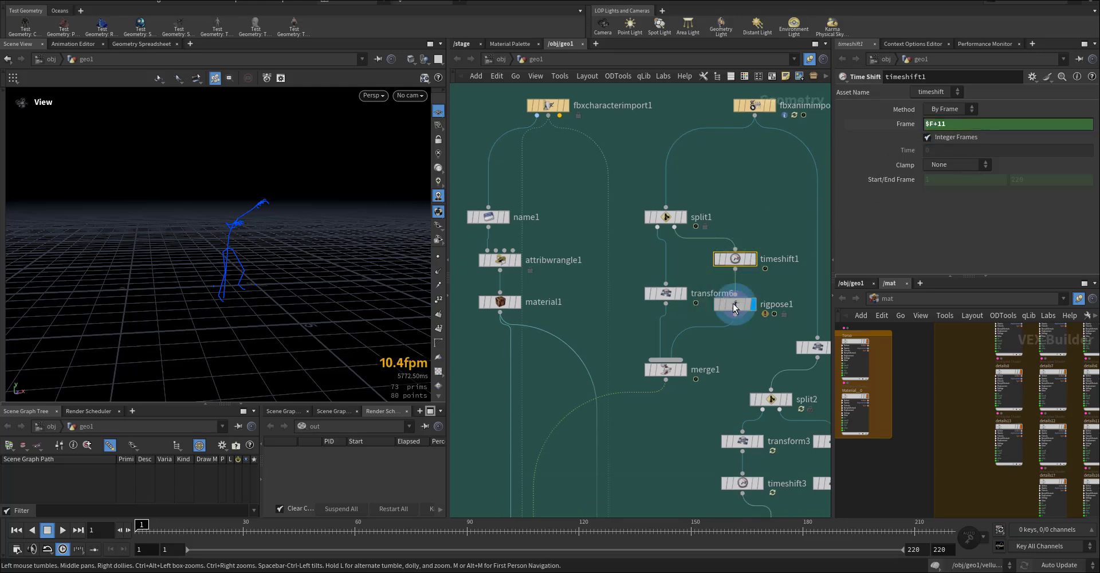
click(736, 305)
scroll(921, 247, down, 2)
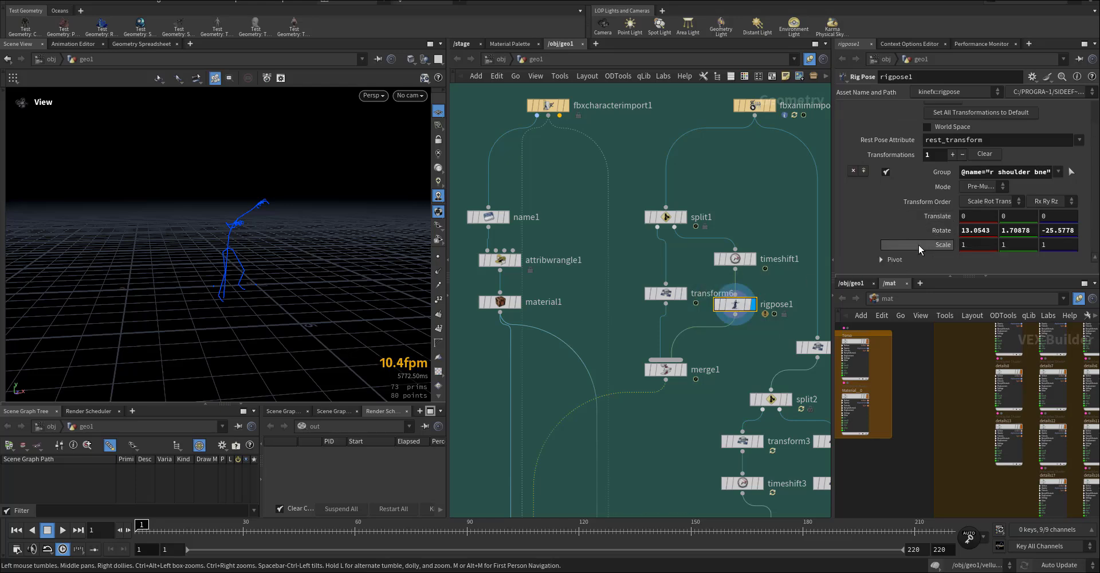
click(982, 278)
scroll(246, 248, up, 5)
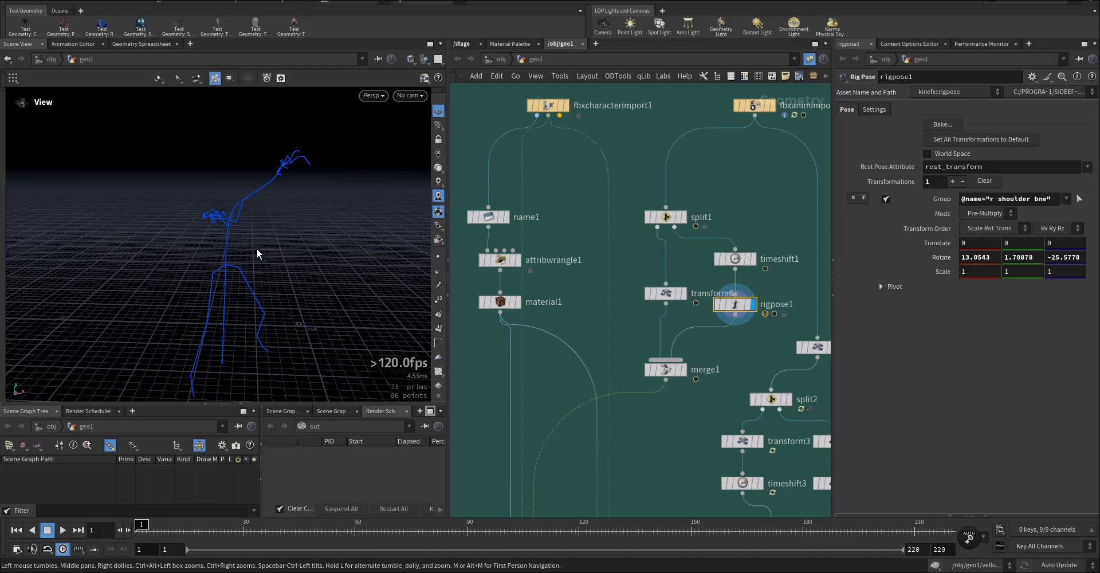
Show the Rig Pose joint handles on the skeleton to examine the spine joints, and return to the plain view
key(Return)
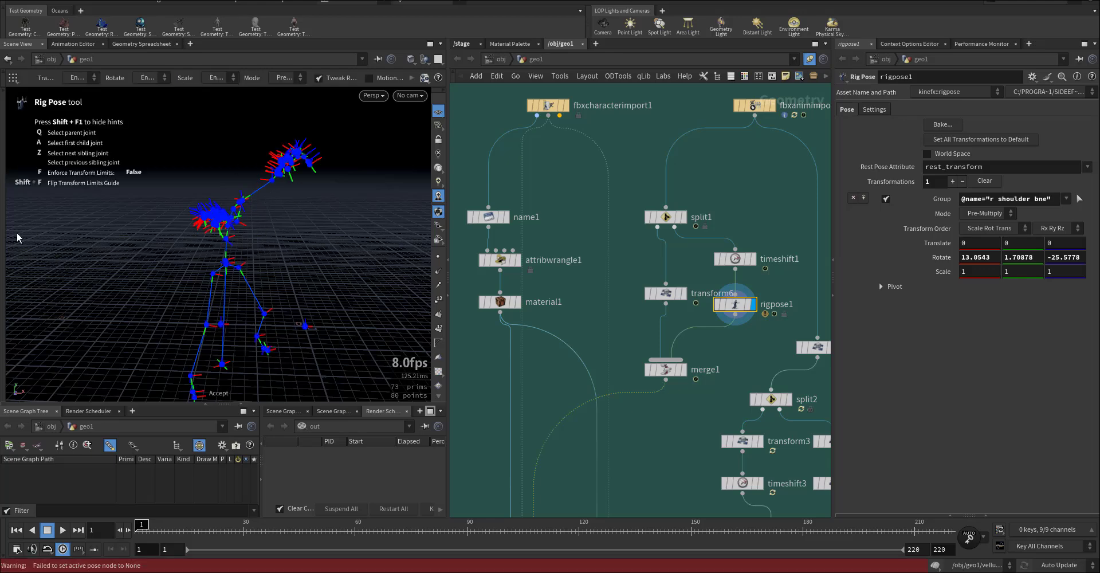
click(4, 246)
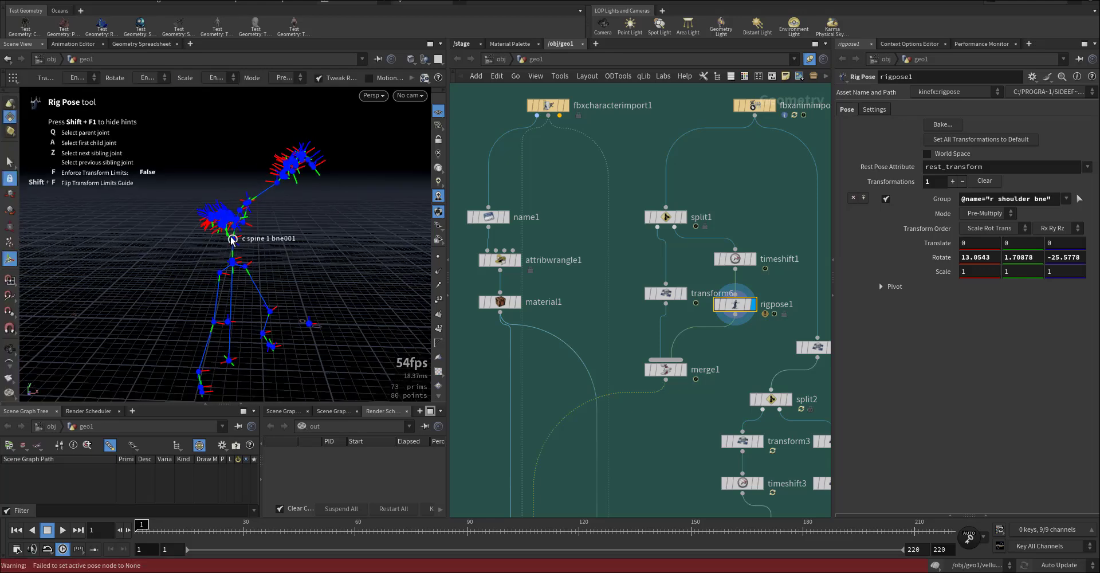
click(11, 346)
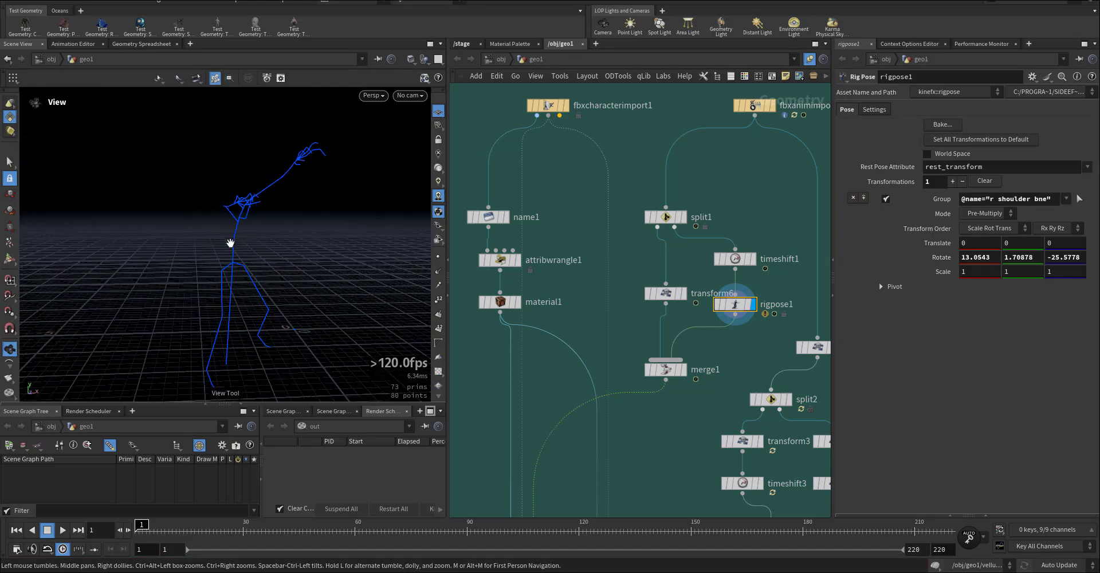
Display merge1 and scrub the timeline to frame 6 to compare the two merged skeletons' motion
click(684, 371)
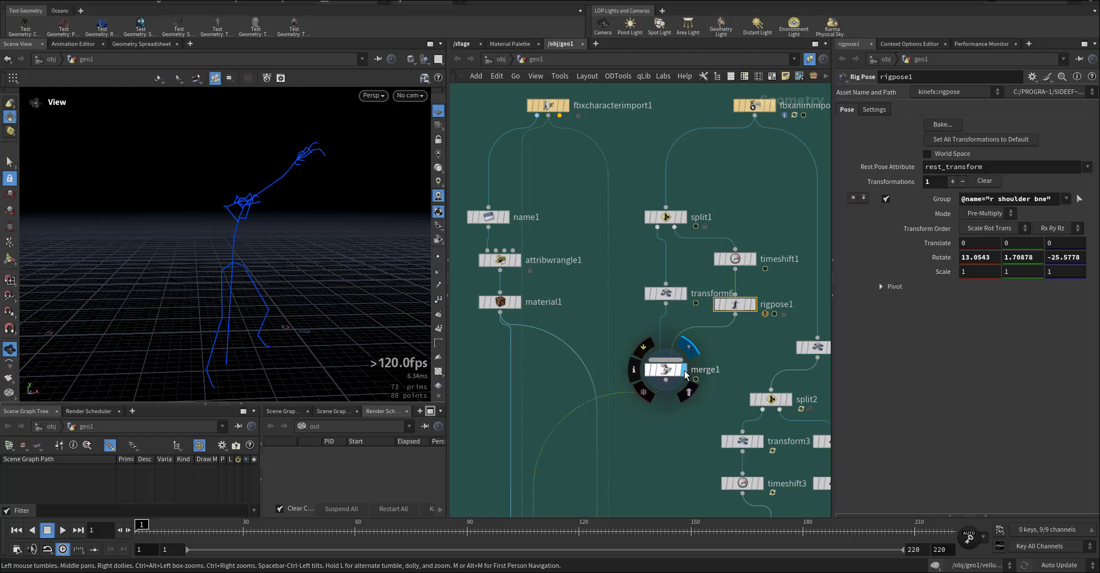
drag(247, 295, 295, 279)
mouse_move(721, 316)
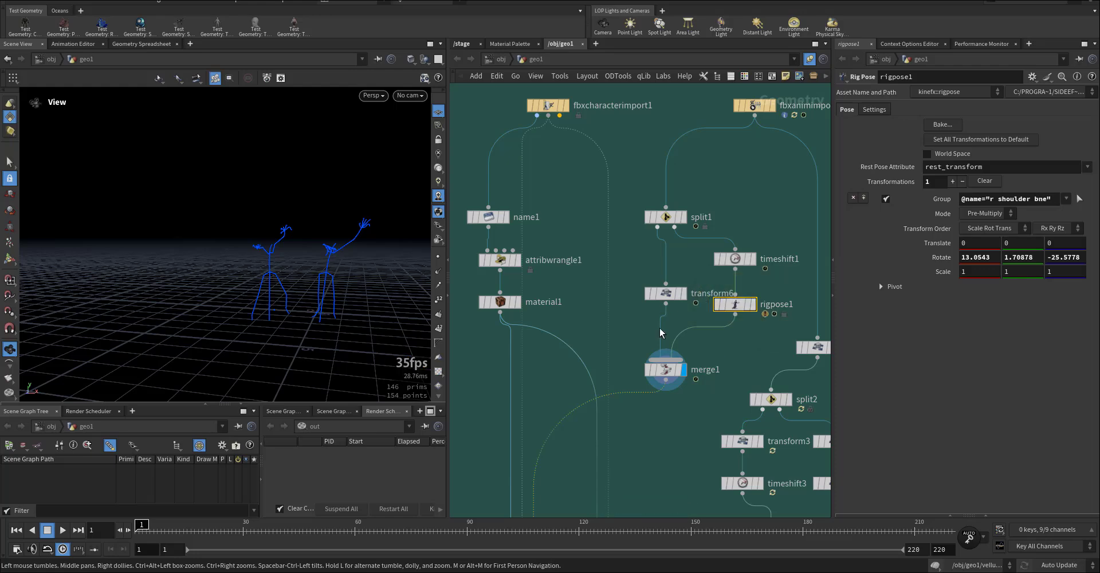
middle_drag(630, 419, 628, 269)
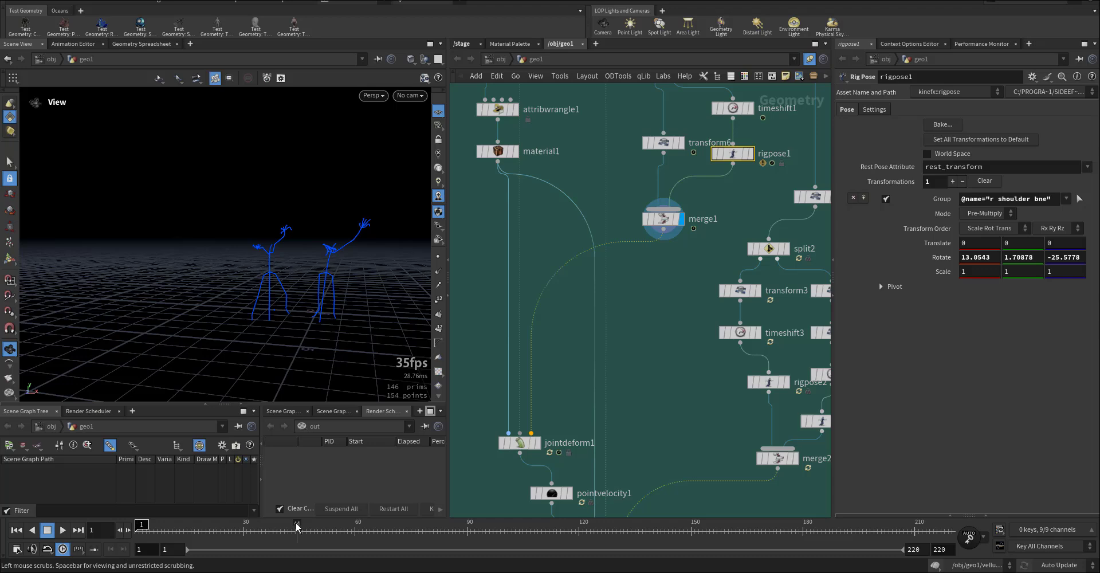
drag(299, 524, 160, 525)
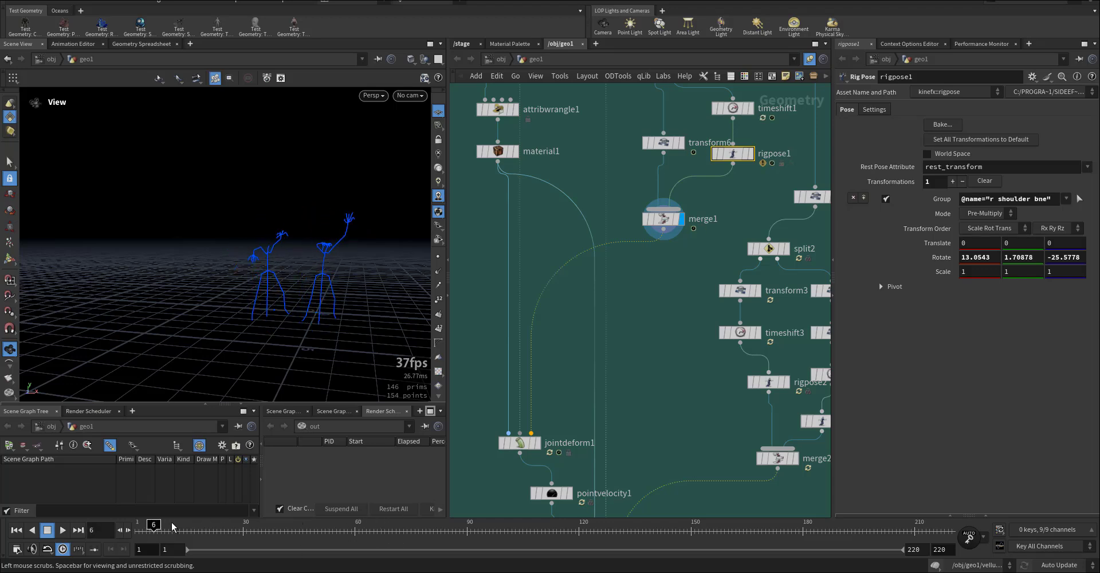
Follow the split2 to merge2 branch and display jointdeform2 to examine its deformed characters and skinning settings
middle_drag(659, 384, 576, 349)
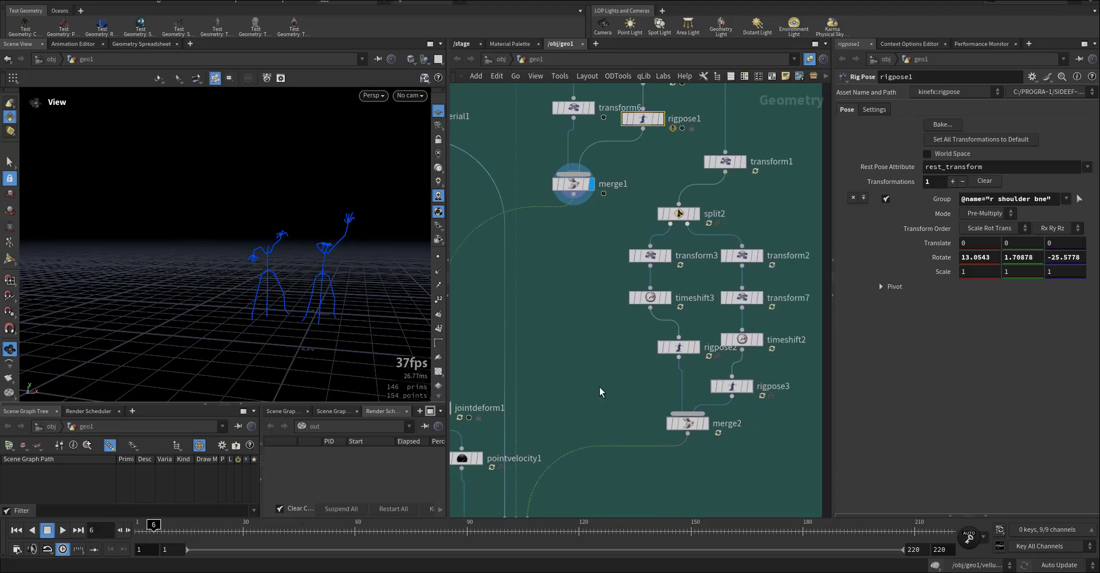
middle_drag(600, 392, 607, 301)
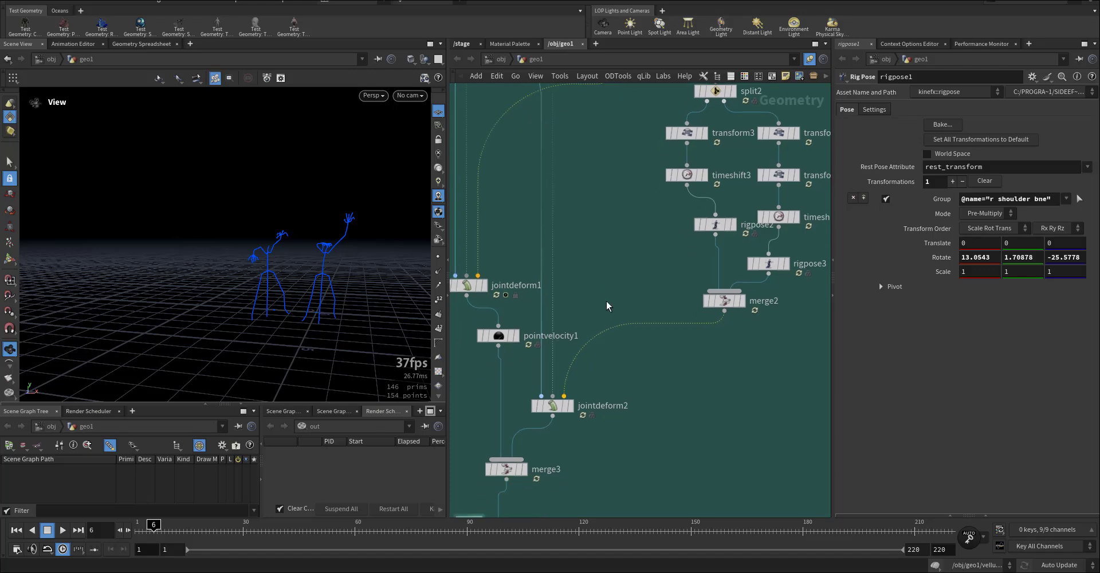
click(571, 407)
click(553, 407)
drag(332, 310, 285, 261)
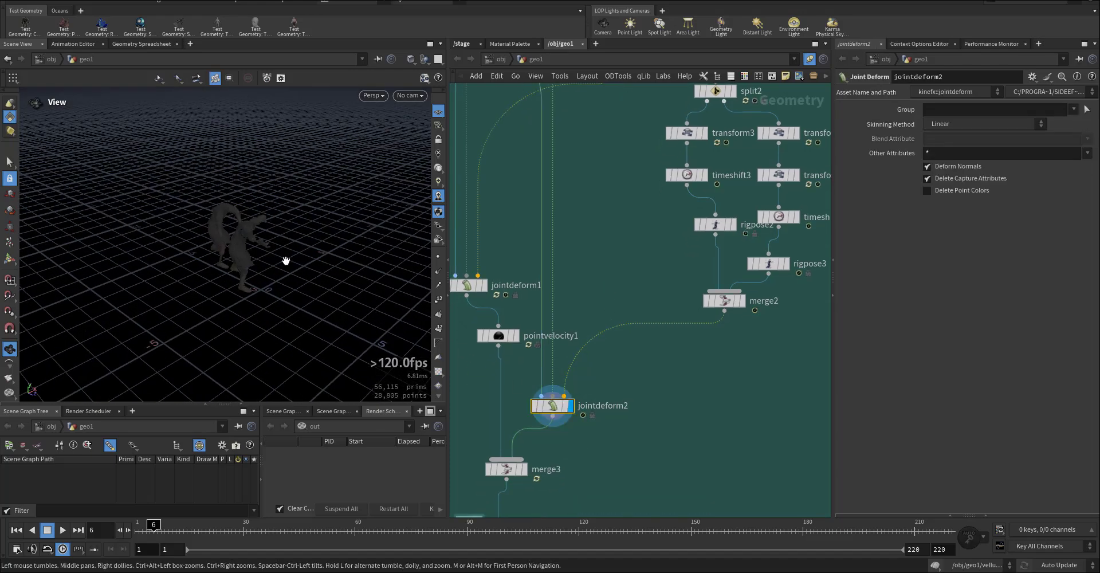
middle_drag(684, 430, 734, 277)
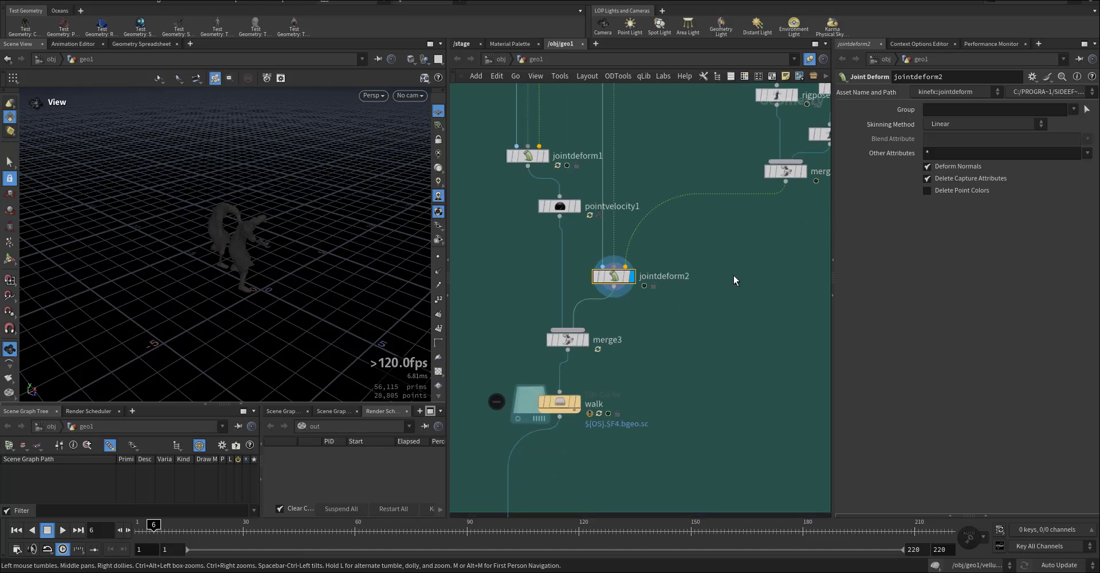
Display merge3, play the combined characters' walk animation from different angles, and return to frame 1
click(586, 340)
drag(287, 246, 236, 284)
drag(165, 527, 122, 530)
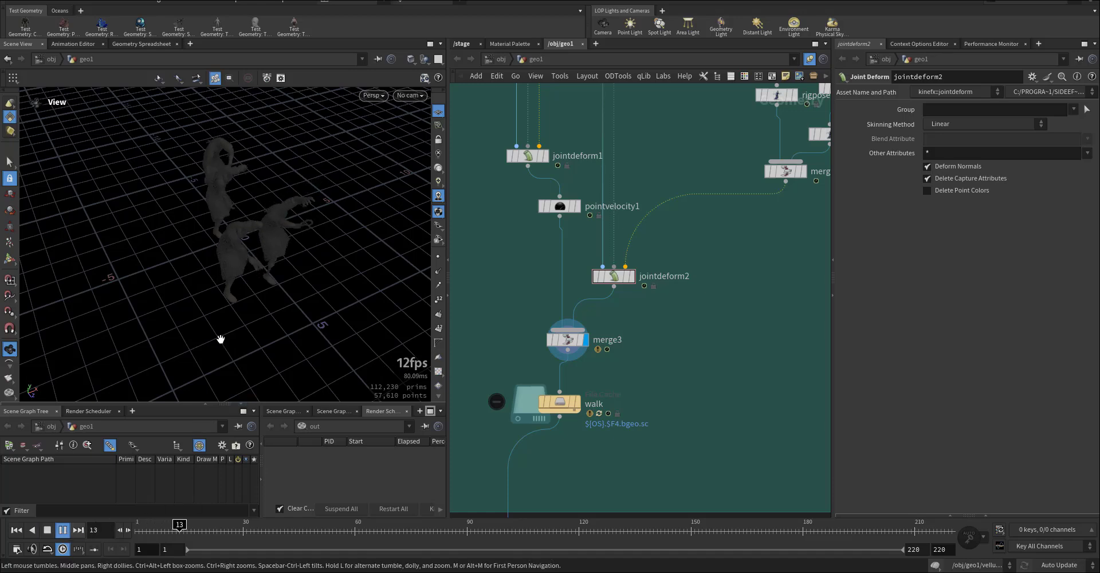
drag(221, 338, 270, 286)
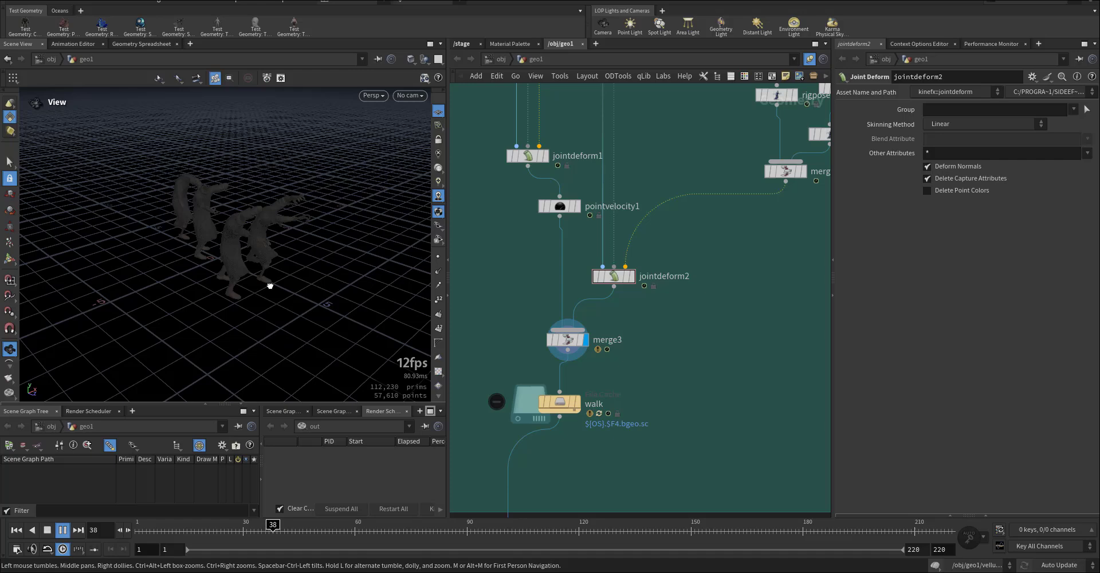
drag(155, 533, 128, 534)
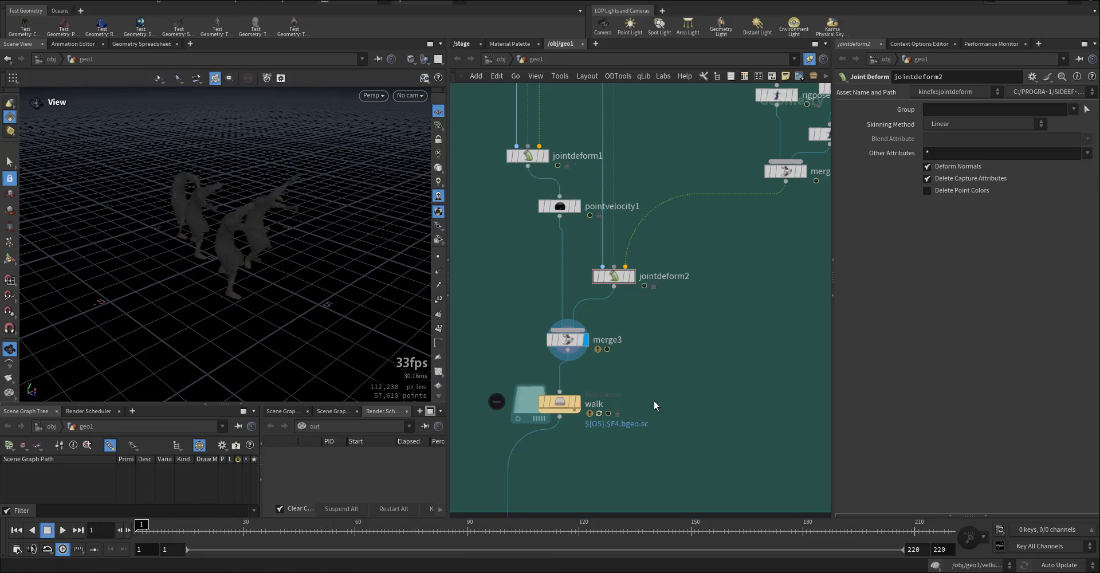
Examine the walk cache node, the Vellum cloth network below it, and the clothed characters up close
middle_drag(641, 388, 699, 320)
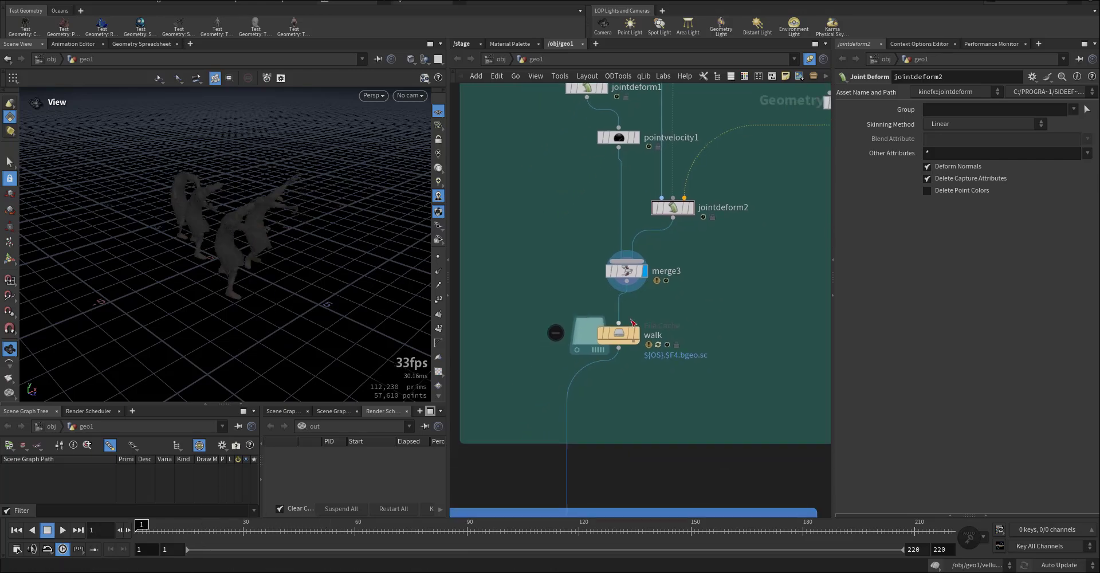
scroll(581, 332, down, 5)
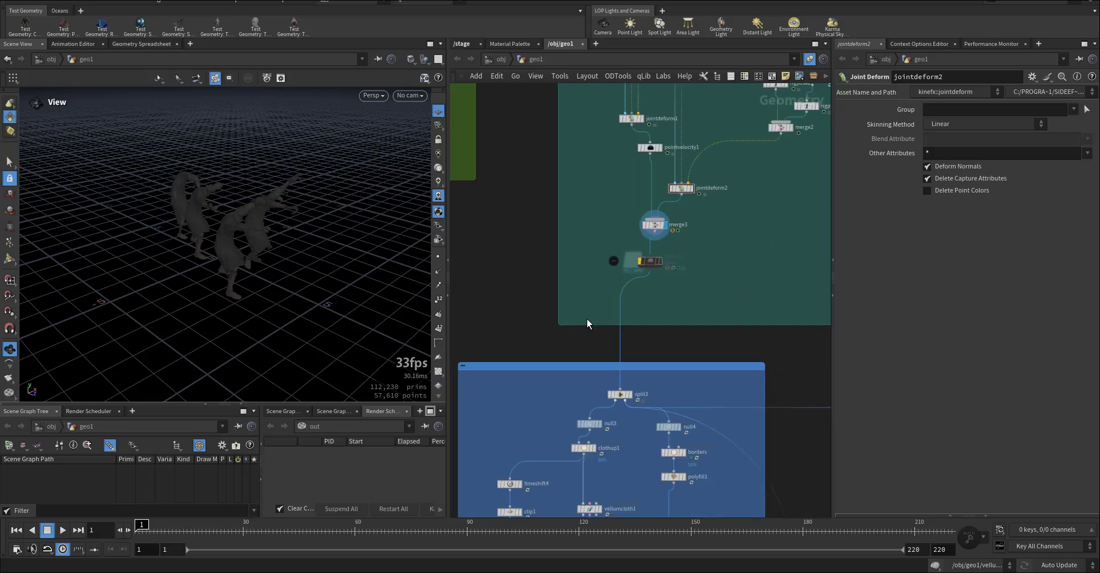
middle_drag(608, 427, 627, 365)
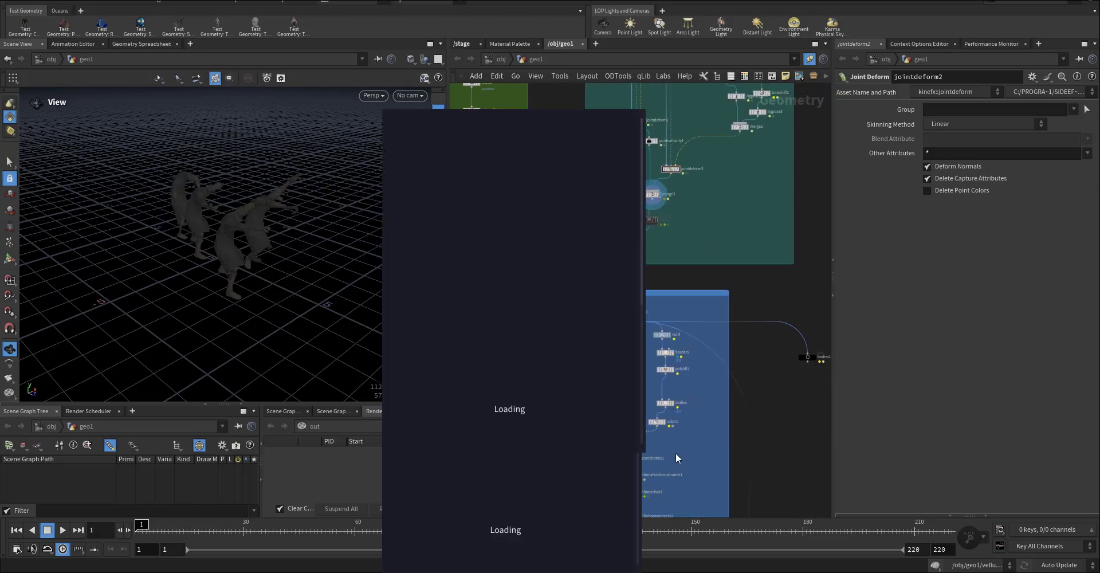
scroll(676, 453, up, 6)
middle_drag(679, 445, 704, 413)
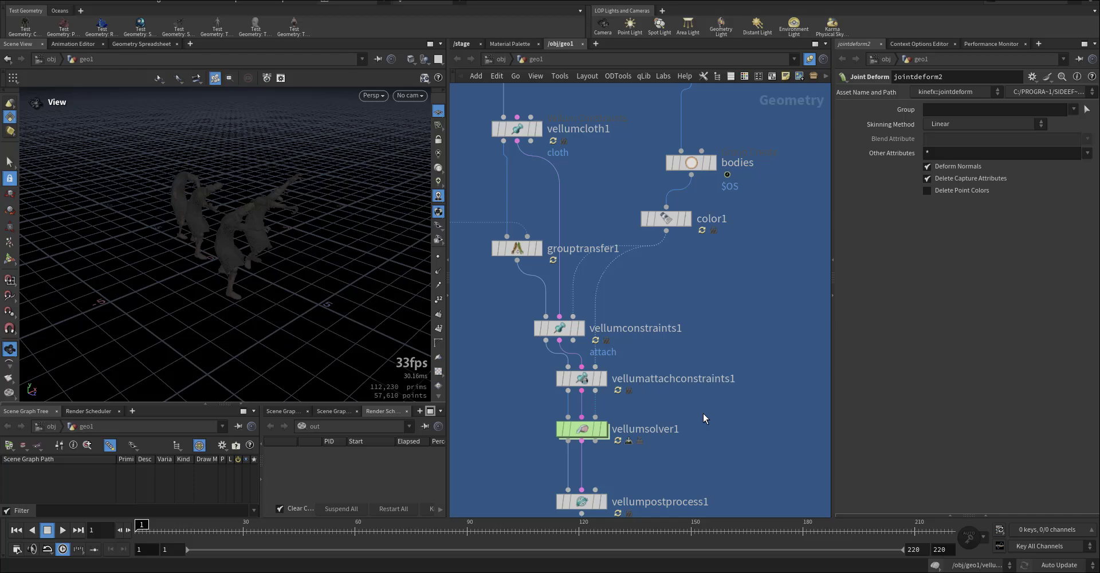
middle_drag(731, 334, 735, 401)
drag(310, 278, 194, 263)
scroll(256, 266, up, 5)
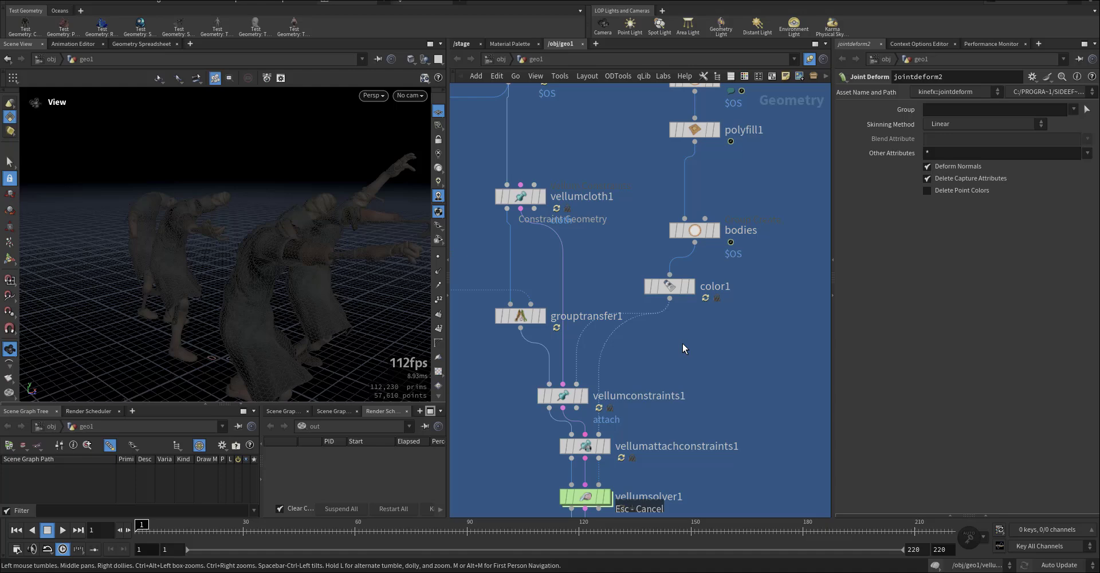
Display the split3 node and inspect its primitive group and the separated clothing from several angles
scroll(728, 321, down, 7)
scroll(703, 216, up, 6)
middle_drag(707, 231, 728, 263)
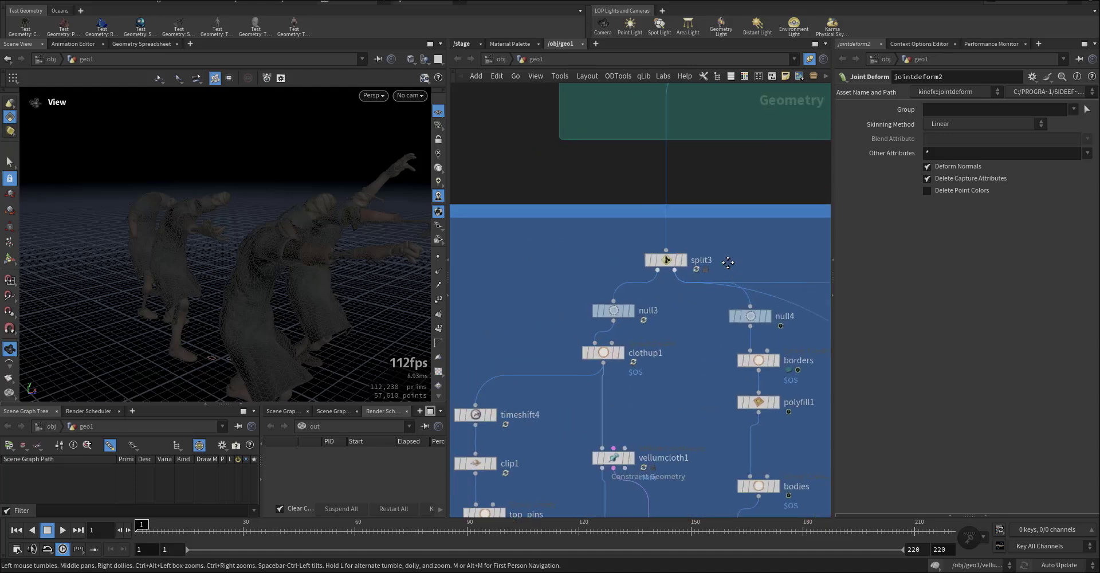
scroll(723, 278, up, 3)
click(704, 299)
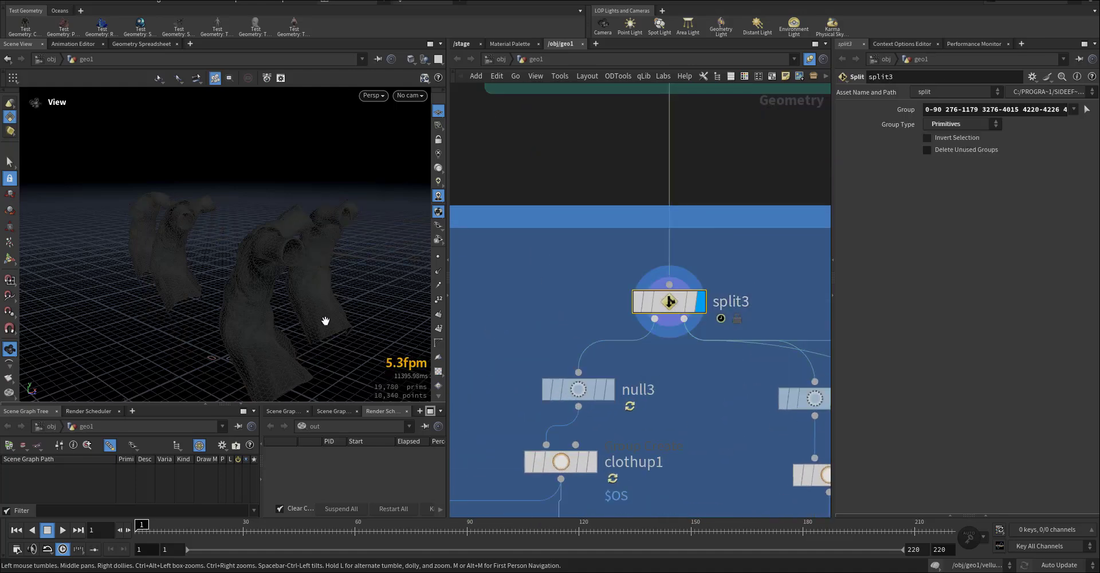
drag(325, 321, 275, 320)
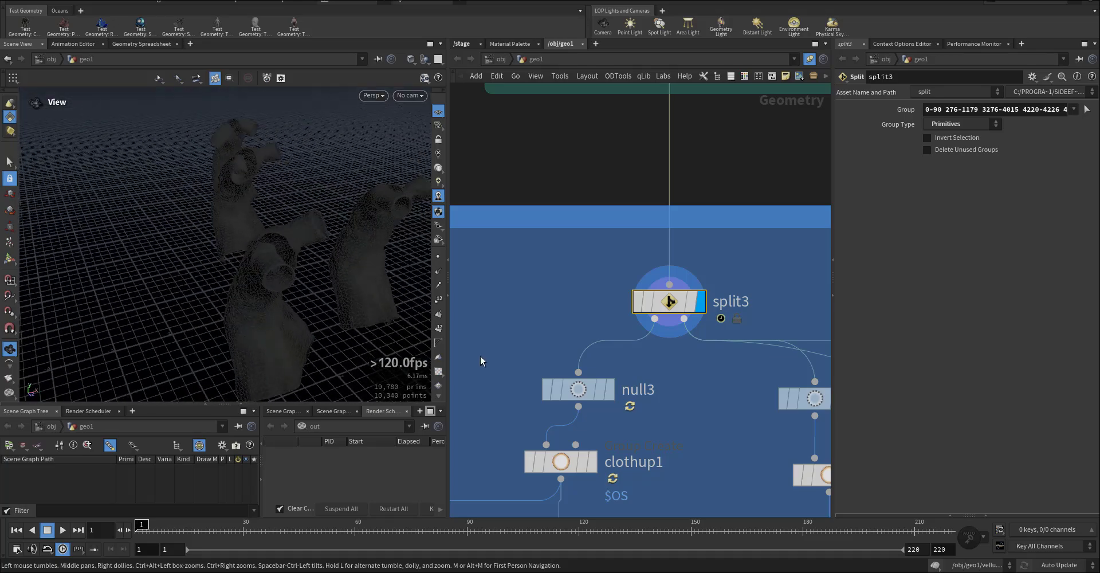
Display the clothup1 node and inspect its point group settings on the clothing
middle_drag(611, 320, 634, 252)
middle_drag(729, 371, 721, 279)
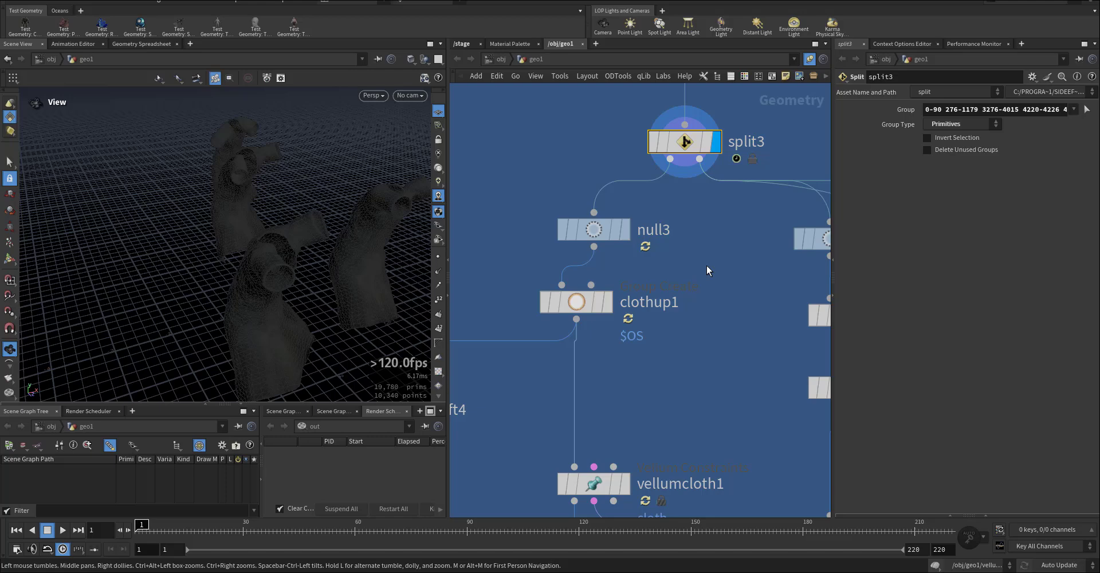
click(606, 302)
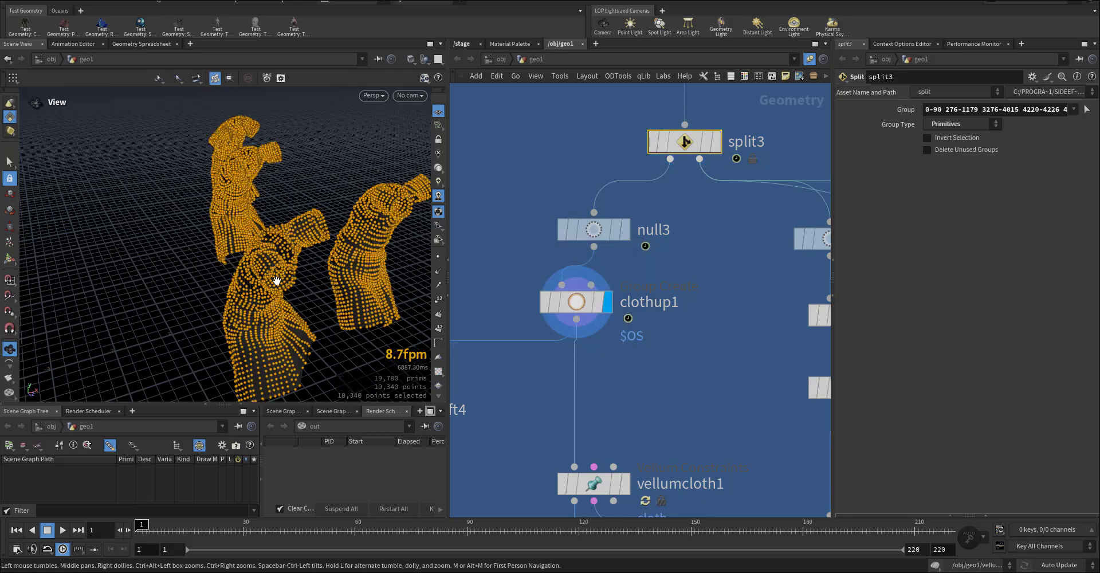
drag(277, 280, 297, 248)
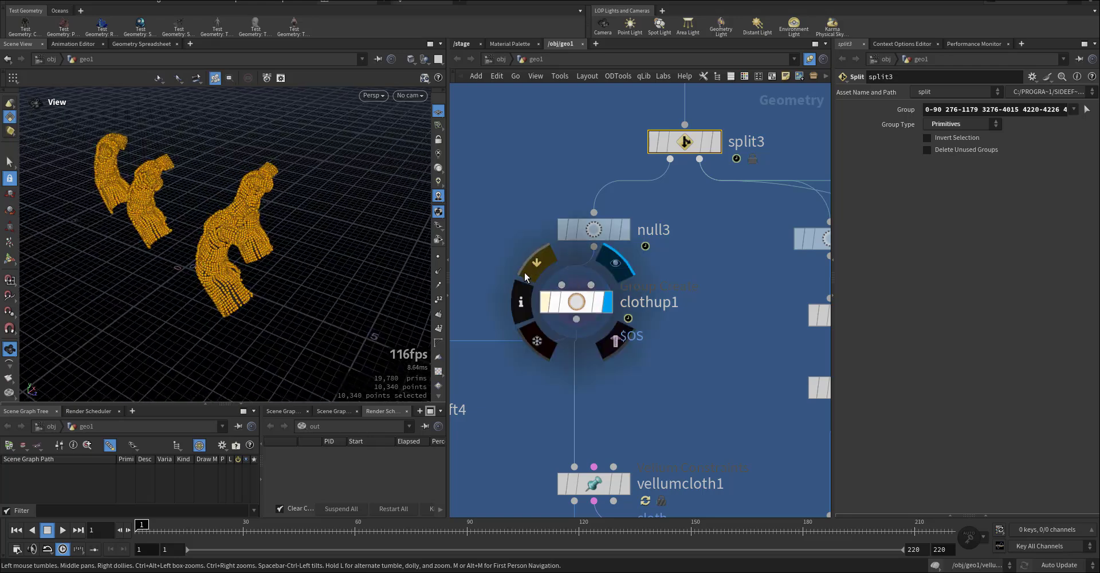
drag(490, 281, 631, 330)
Display the vellumcloth1 node and review its cloth constraint, drag, stretch and bend settings
middle_drag(737, 351, 739, 246)
scroll(689, 300, down, 1)
scroll(689, 300, down, 2)
middle_drag(708, 288, 725, 239)
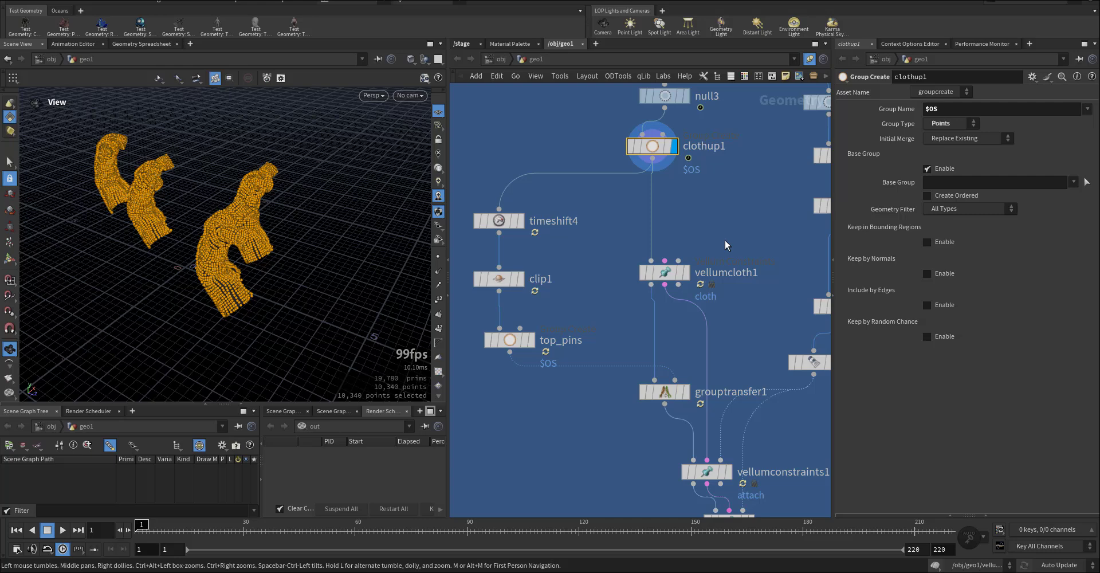
click(674, 277)
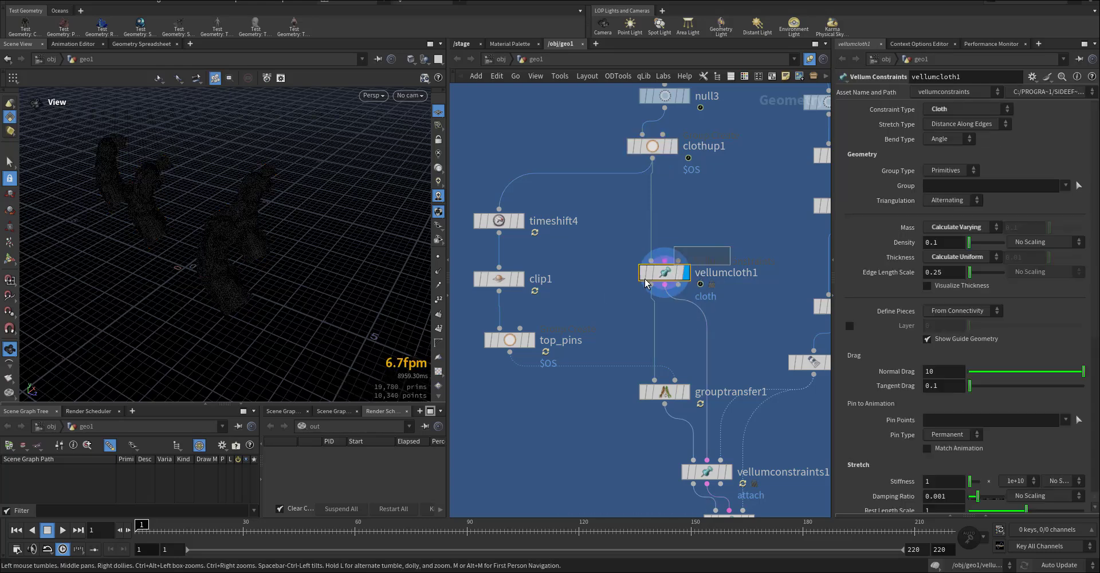
scroll(875, 366, down, 5)
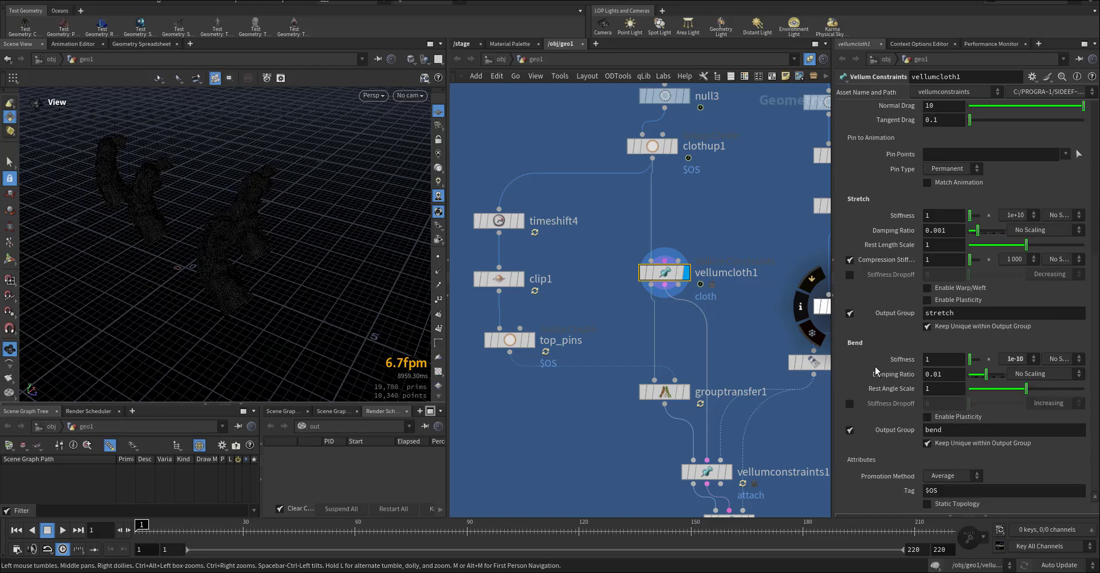
Review the stretch and bend settings of vellumcloth1, checking the multiplier options for bend stiffness and keeping 1e-10
scroll(875, 369, up, 2)
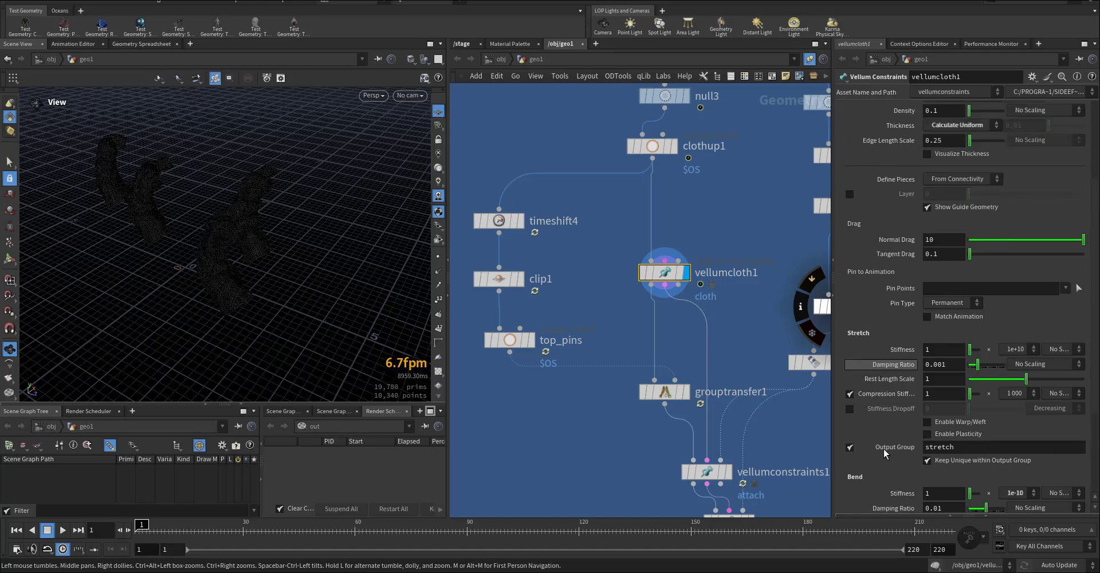
scroll(923, 490, down, 4)
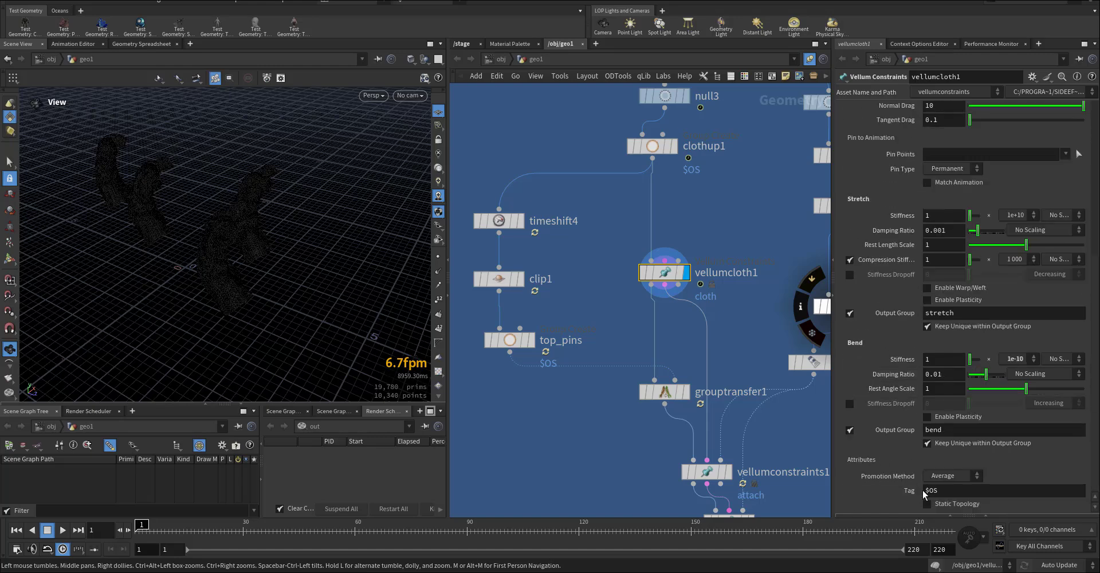
click(1015, 359)
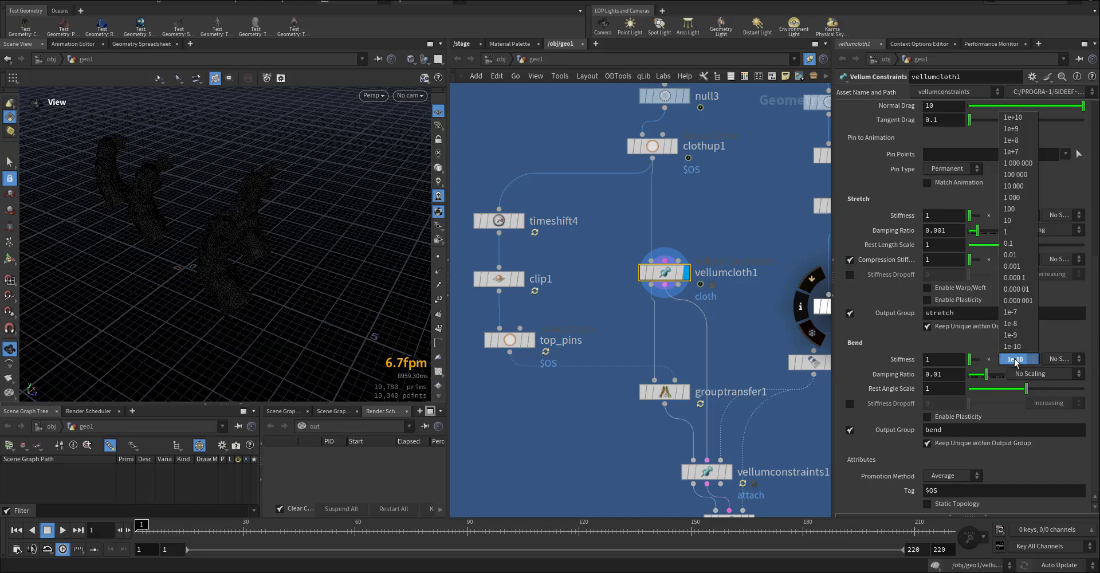
click(1015, 360)
Display the timeshift4 node and inspect its frame settings
middle_drag(598, 302, 667, 338)
click(596, 251)
click(567, 261)
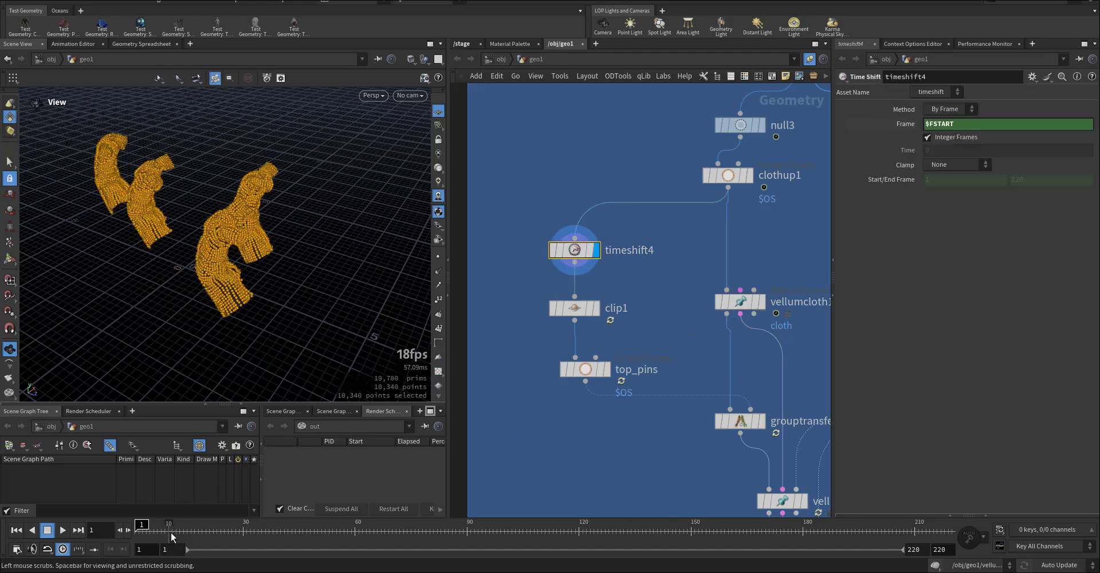
Display the clip1 and top_pins nodes in turn, inspecting the clipped cloth and the point group's normal-based settings
click(596, 309)
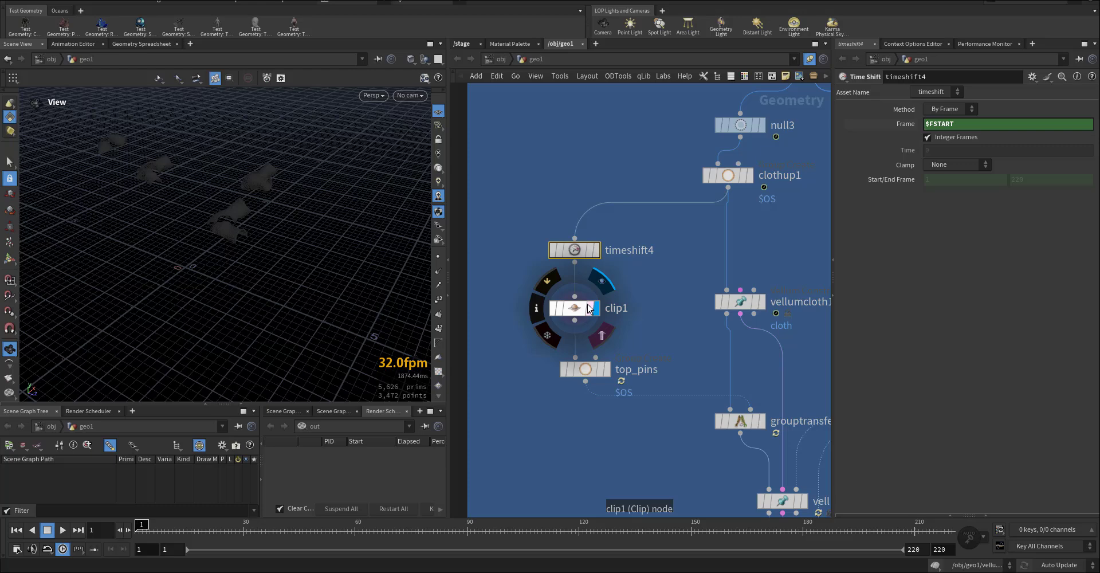
click(575, 309)
drag(234, 298, 304, 276)
click(606, 370)
click(582, 370)
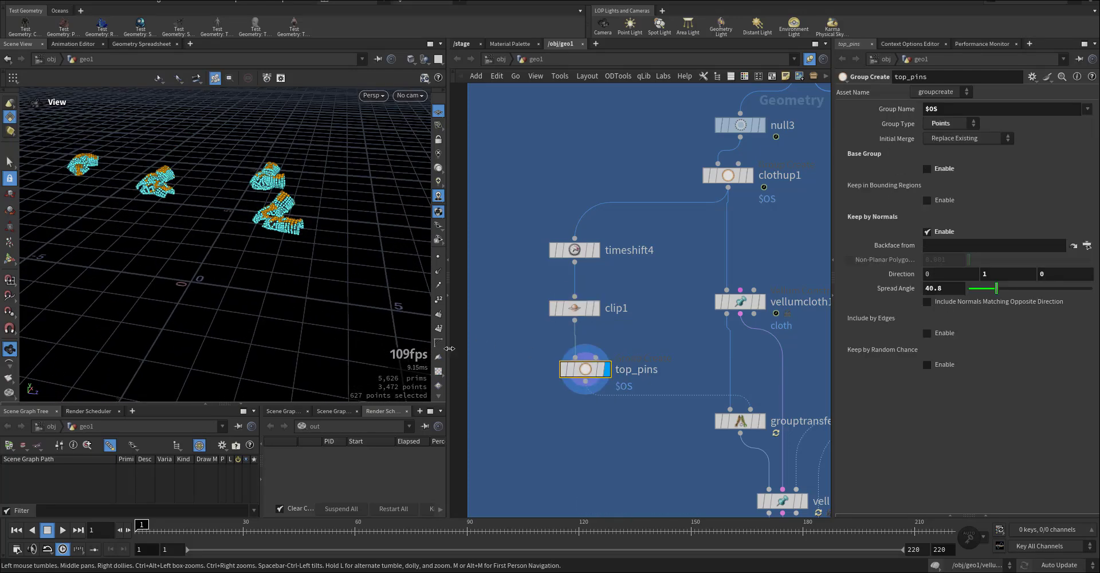
Display the grouptransfer1 node, inspect its top_pins point group on the cloth, and scrub the animation to frame 50
middle_drag(680, 450, 566, 376)
drag(572, 381, 653, 339)
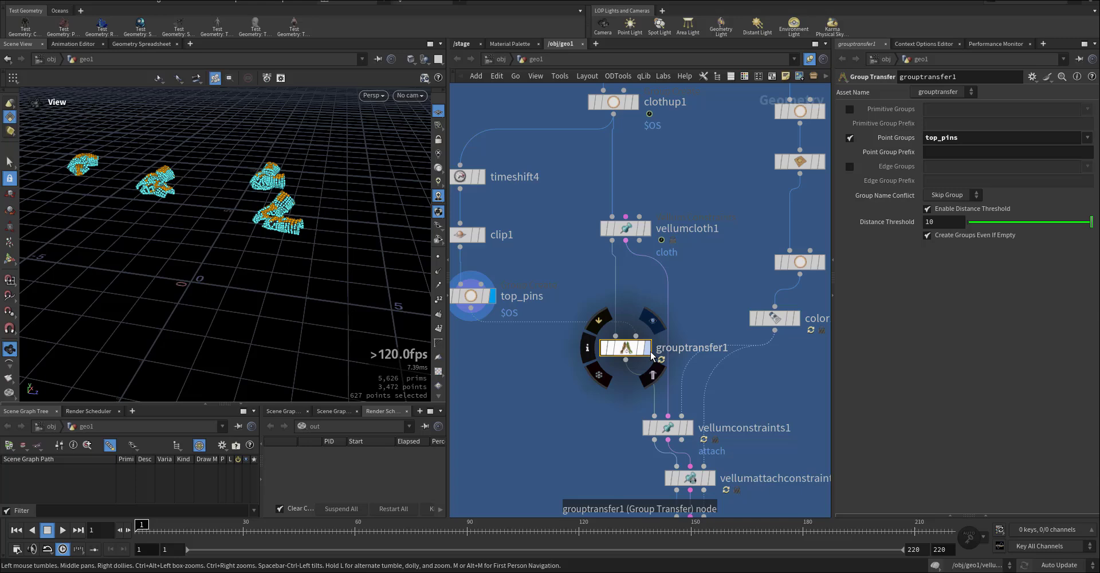
click(650, 350)
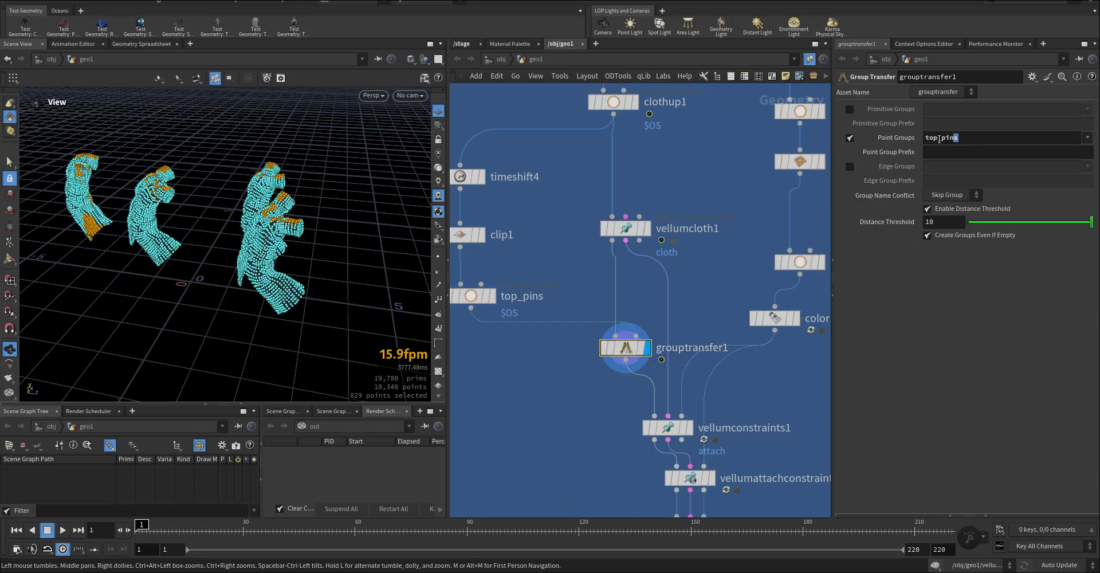
drag(939, 140, 860, 162)
drag(275, 265, 232, 315)
drag(183, 534, 317, 538)
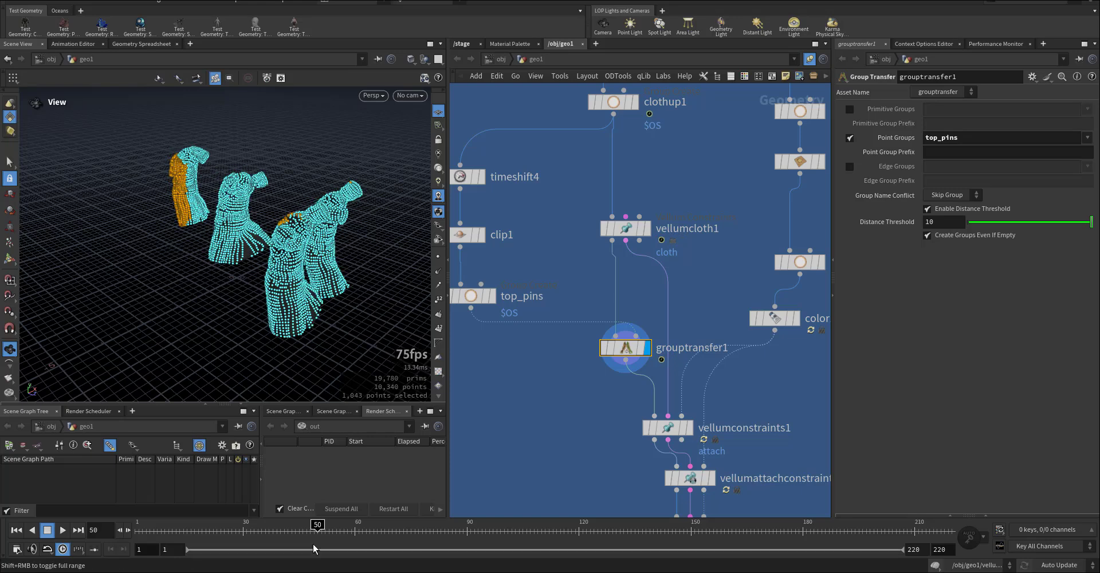
Display the vellumconstraints1 node, return to frame 1, and review its attach-to-geometry settings for top_pins and bodies
middle_drag(558, 390, 496, 359)
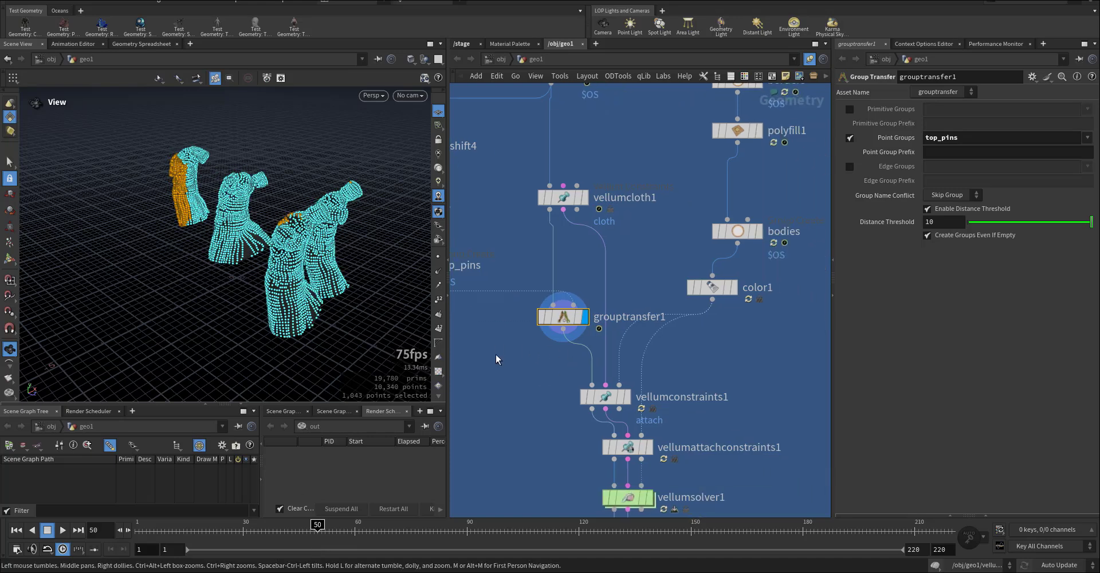
middle_drag(718, 359, 728, 401)
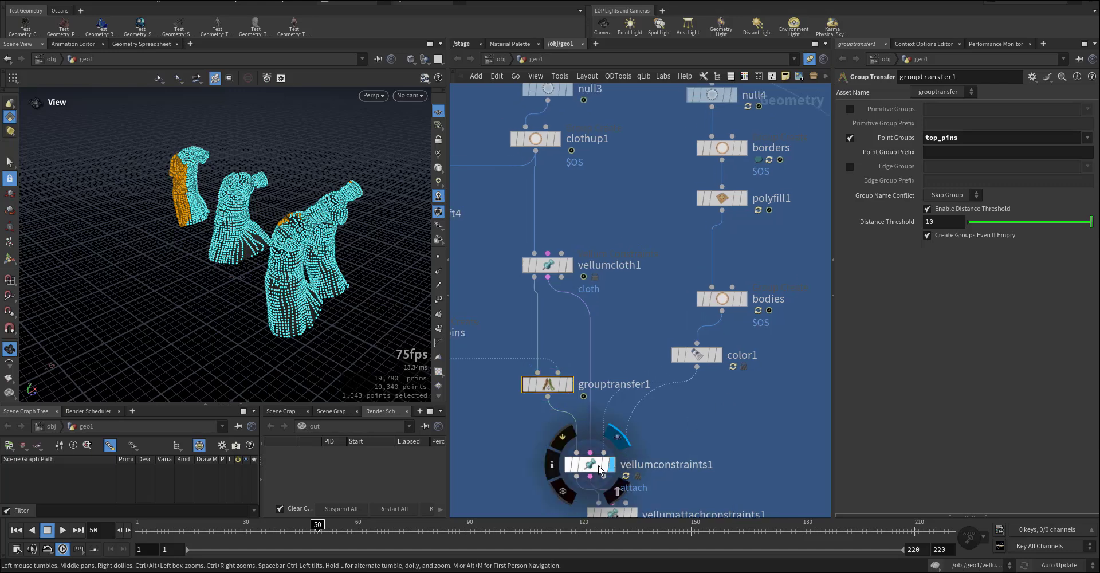
click(575, 464)
middle_drag(528, 452, 499, 392)
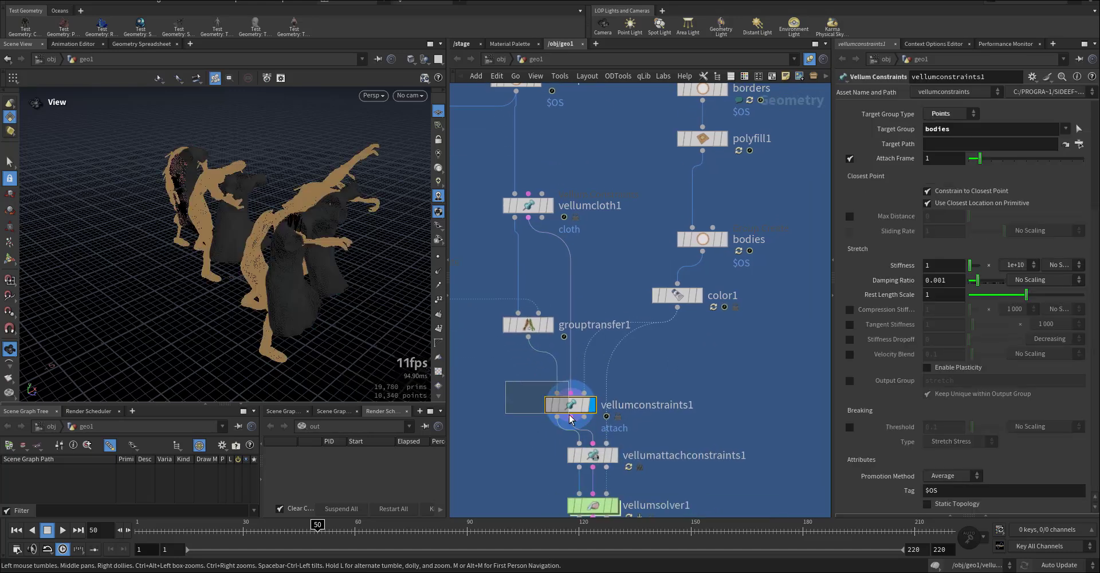
click(17, 530)
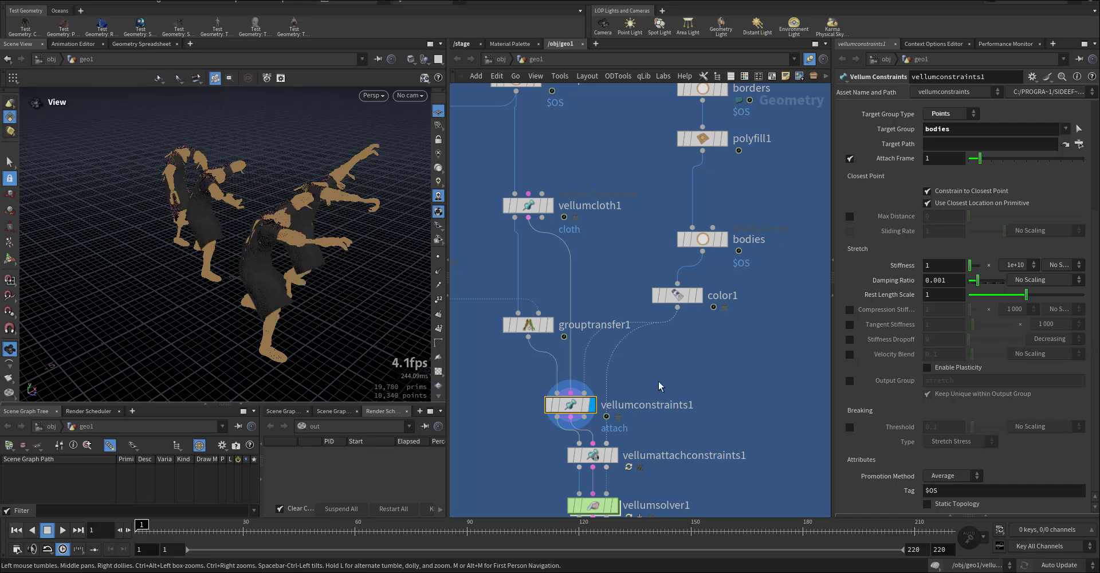
scroll(900, 174, up, 5)
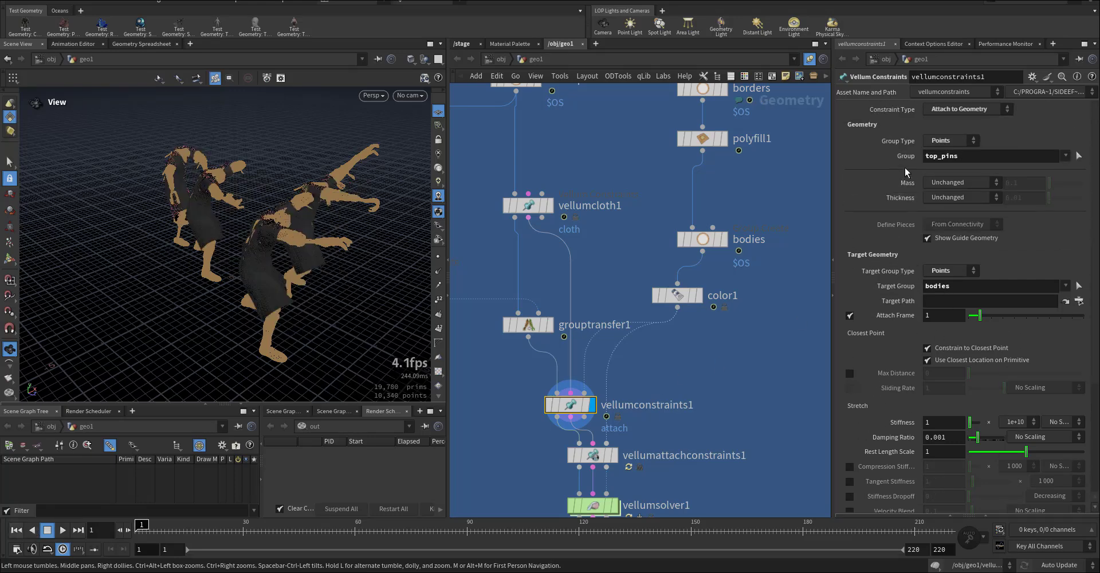
Display the bodies and polyfill1 nodes in turn and inspect the character bodies from another angle
middle_drag(756, 290, 748, 372)
click(717, 322)
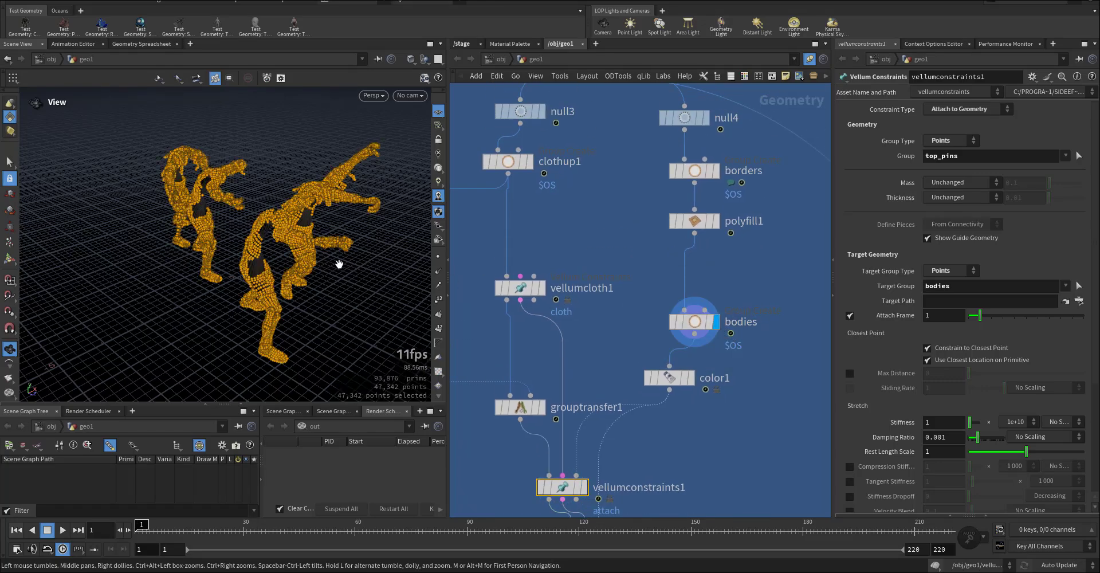
click(716, 221)
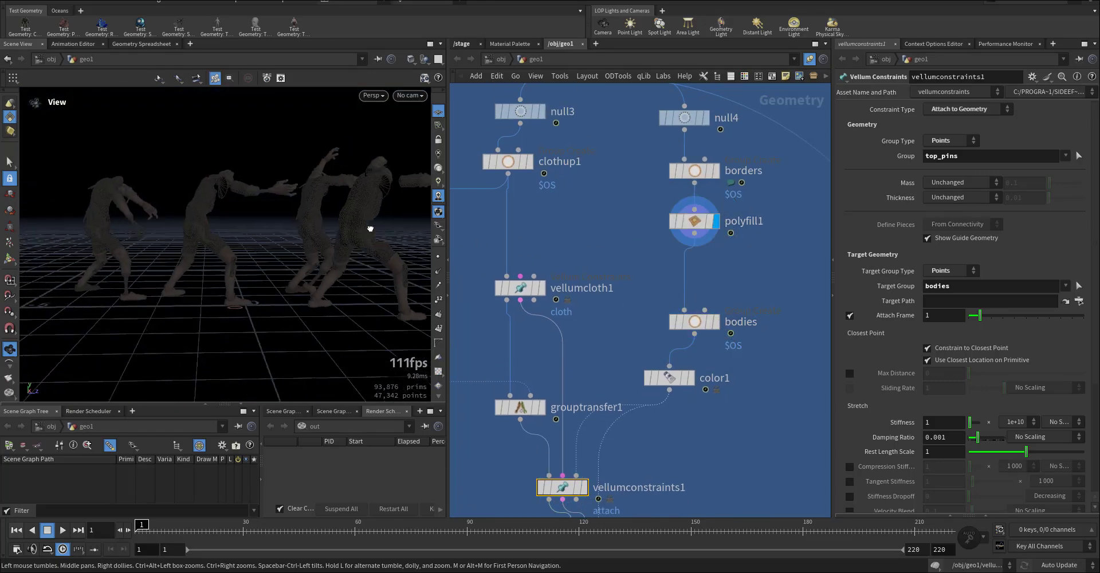
drag(368, 250, 267, 262)
Display the color1 and vellumattachconstraints1 nodes in turn and review the attach constraint's attributes
middle_drag(630, 259, 634, 187)
middle_drag(686, 359, 713, 218)
click(709, 262)
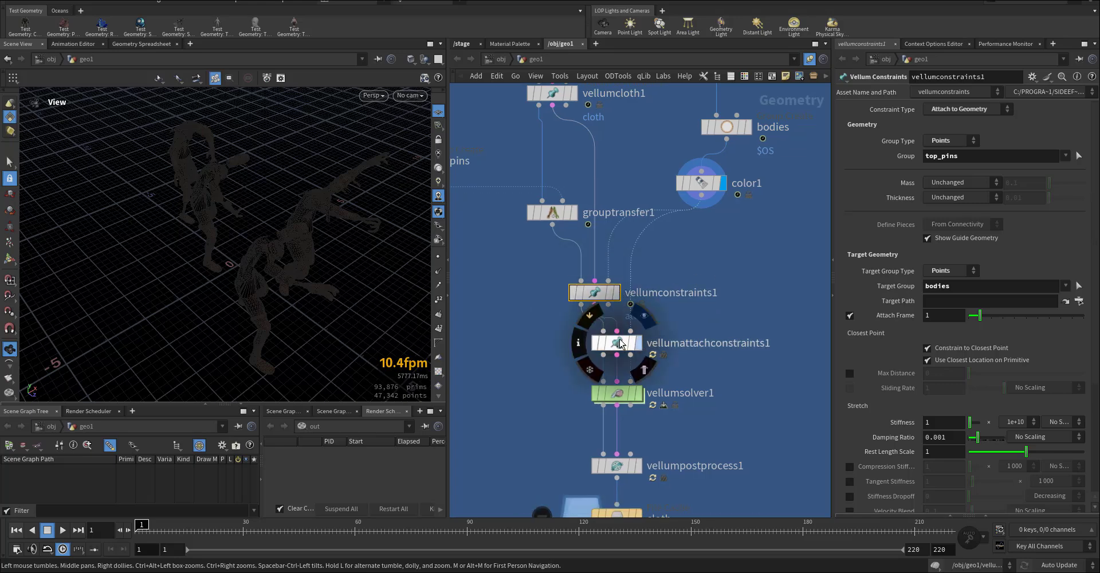
click(622, 343)
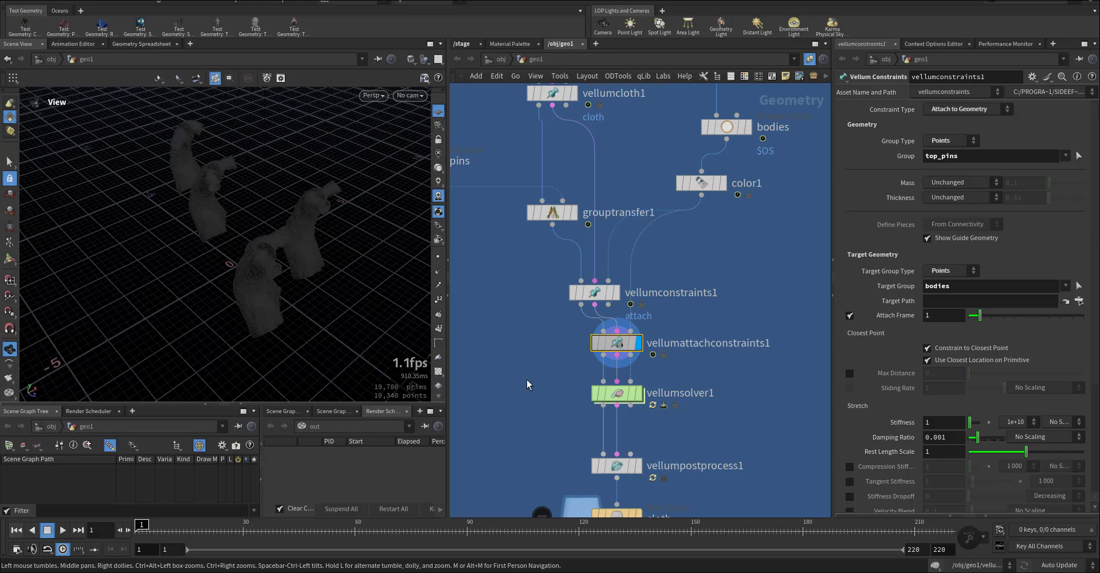
middle_drag(528, 380, 531, 296)
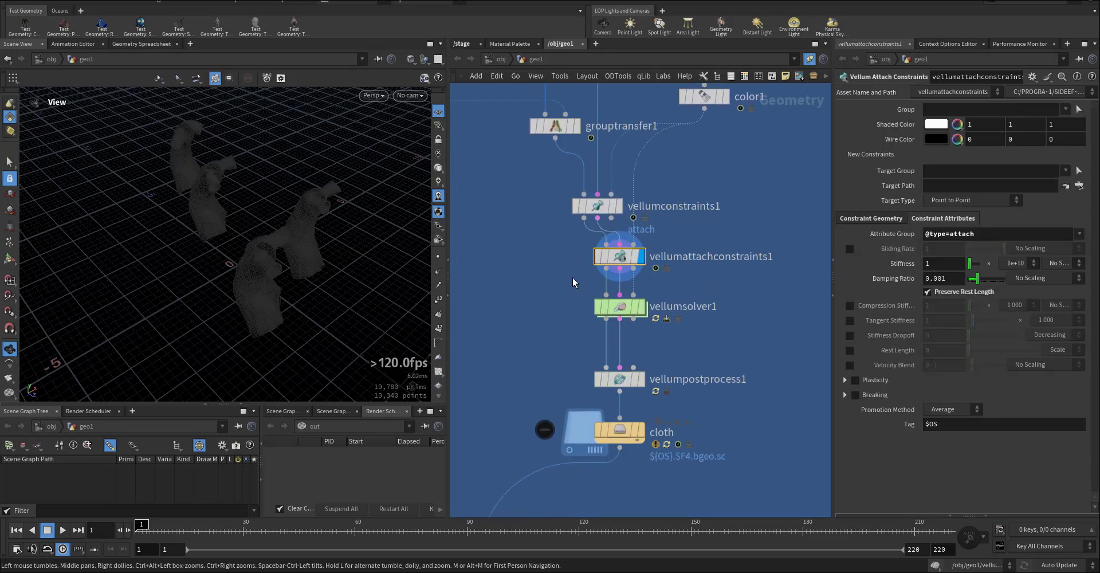
Display the vellumsolver1 node and review its solver, forces, advanced and visualization settings
drag(555, 279, 634, 323)
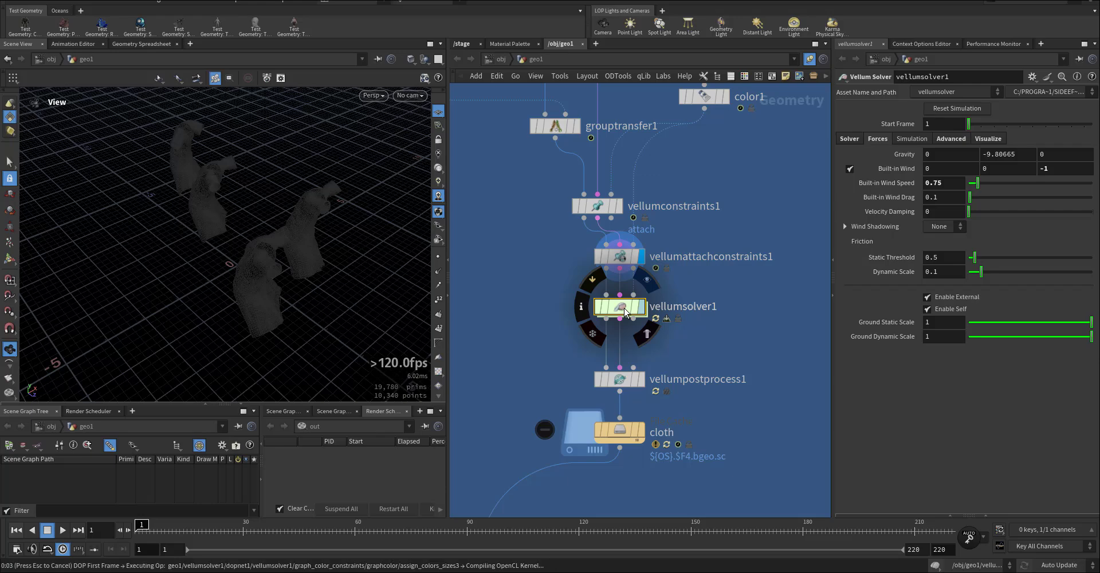
click(849, 139)
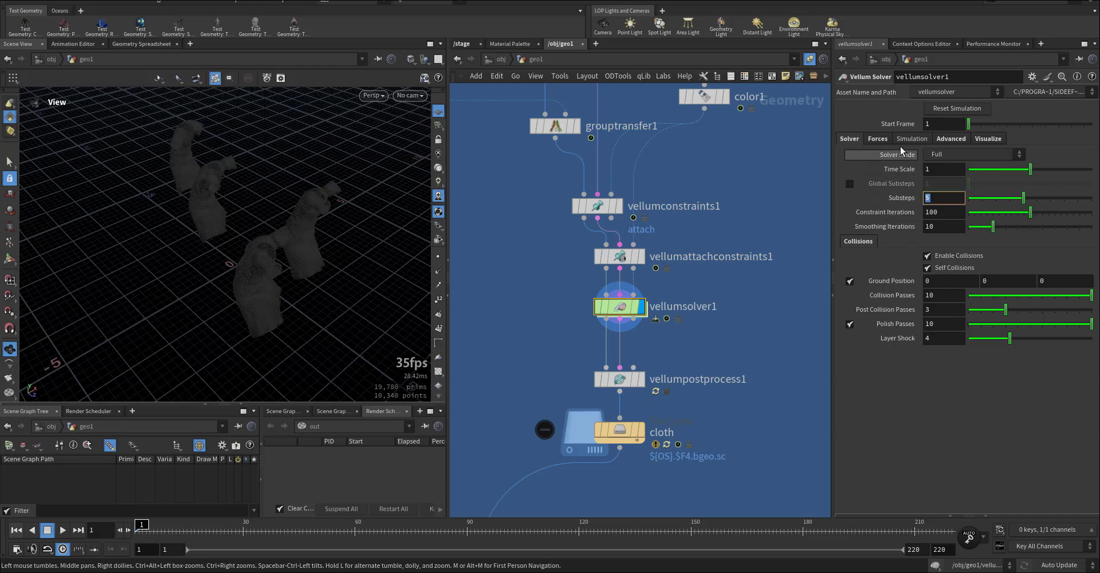
click(879, 140)
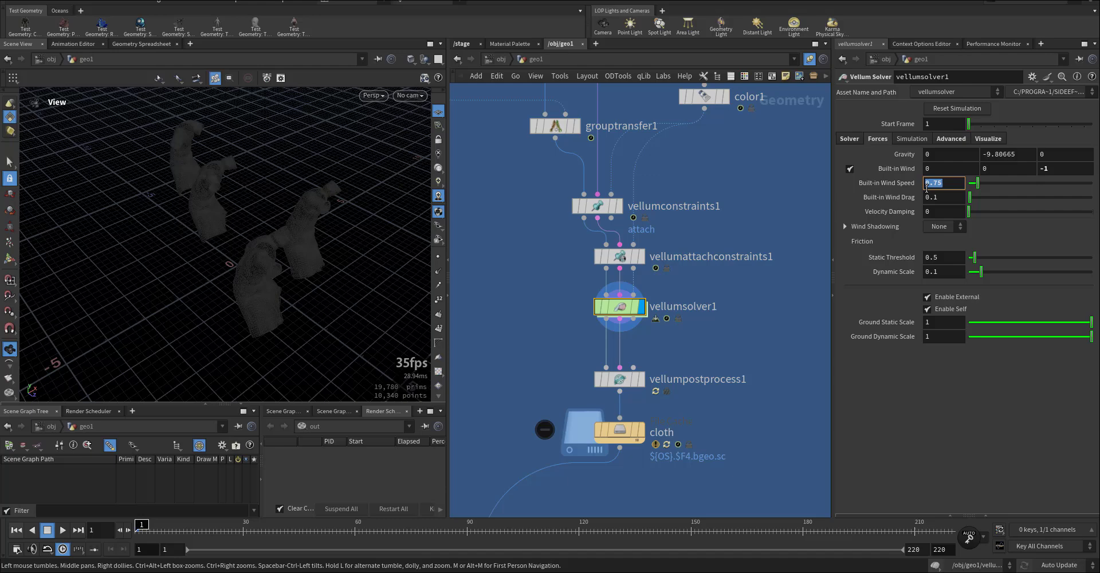
click(950, 139)
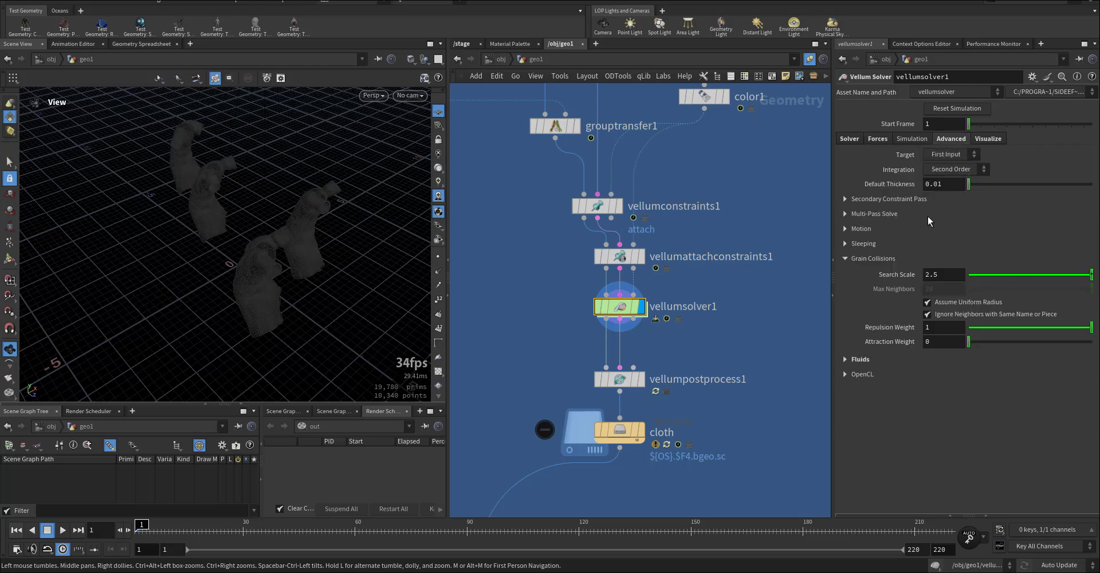
click(860, 359)
click(987, 139)
Select the vellumpostprocess1 node and review its smoothing settings, checking the subdivision options and keeping Loop
middle_drag(641, 387, 646, 316)
mouse_move(646, 317)
click(606, 314)
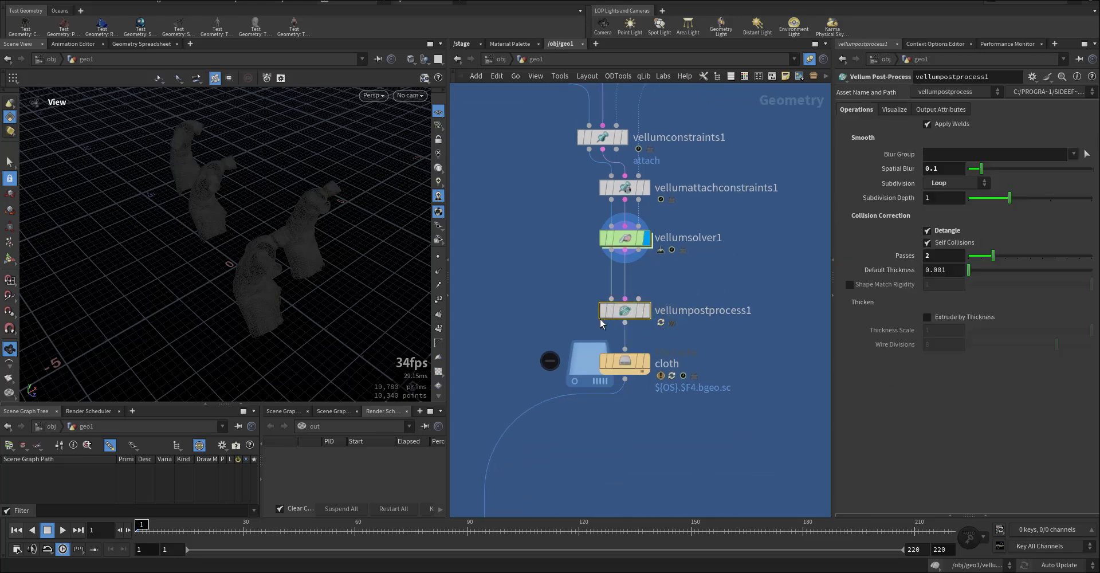
click(946, 184)
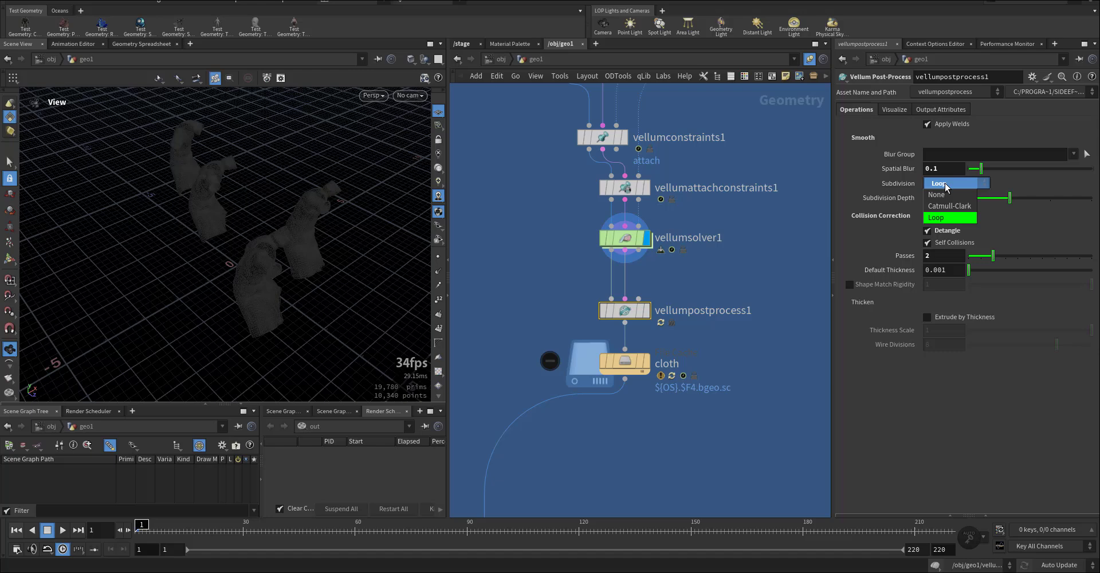
click(946, 185)
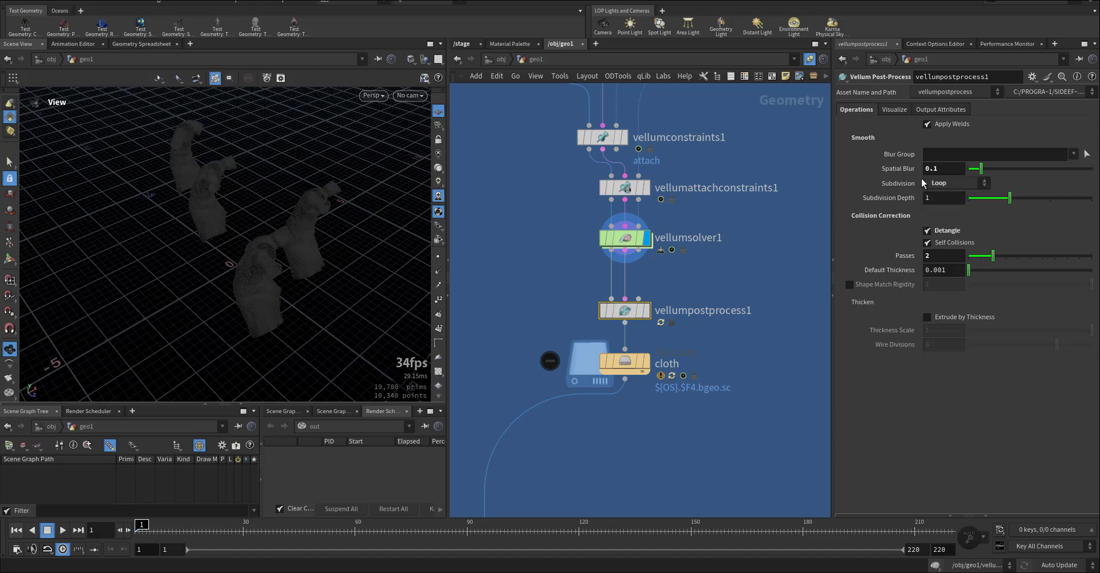
Examine the cloth cache, its cloth_vellum output and the overall network layout down to the curve1 branch
middle_drag(745, 375, 748, 333)
scroll(737, 341, down, 5)
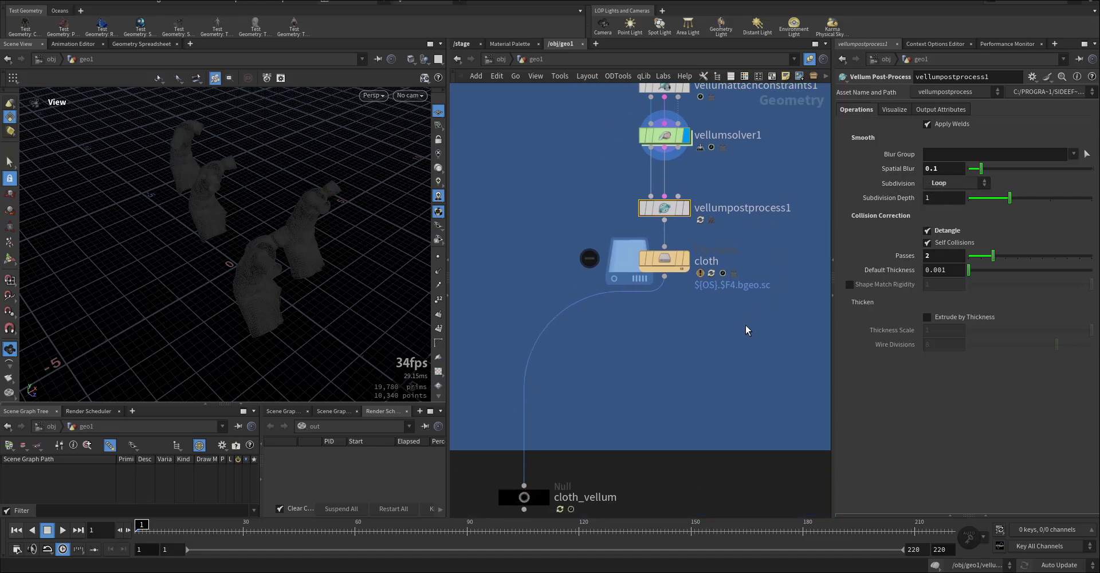
middle_drag(621, 254, 659, 403)
scroll(649, 345, down, 5)
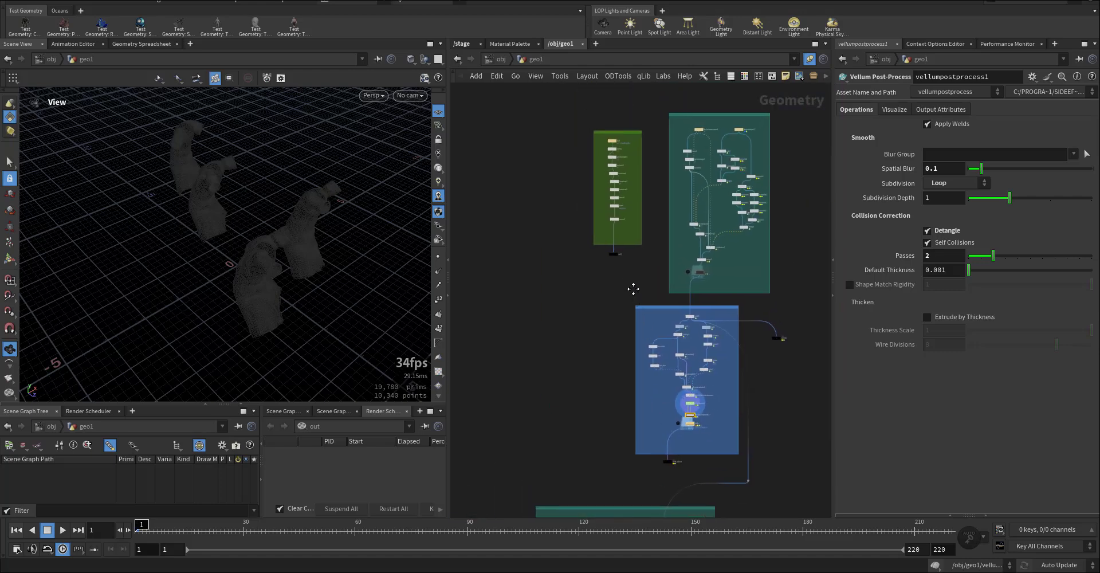
middle_drag(632, 288, 648, 207)
middle_drag(627, 368, 630, 173)
scroll(695, 297, up, 5)
scroll(696, 297, up, 3)
middle_drag(579, 215, 686, 262)
scroll(655, 212, up, 3)
middle_drag(676, 200, 698, 290)
scroll(679, 245, down, 5)
scroll(692, 298, up, 2)
scroll(694, 298, up, 2)
Display the curve1 node and inspect the drawn ground shape from another angle
mouse_move(653, 283)
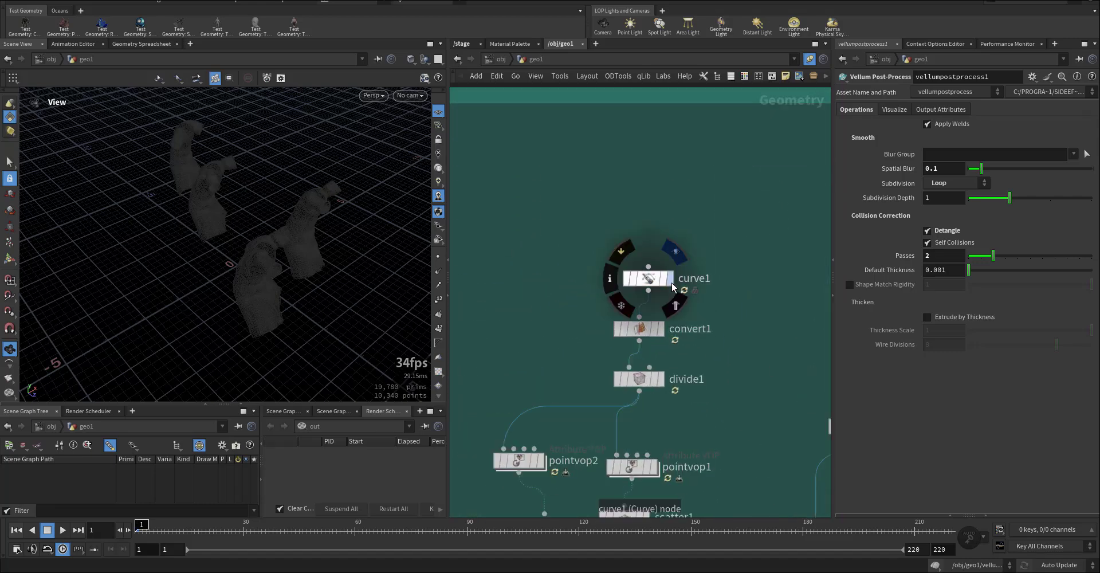
click(668, 279)
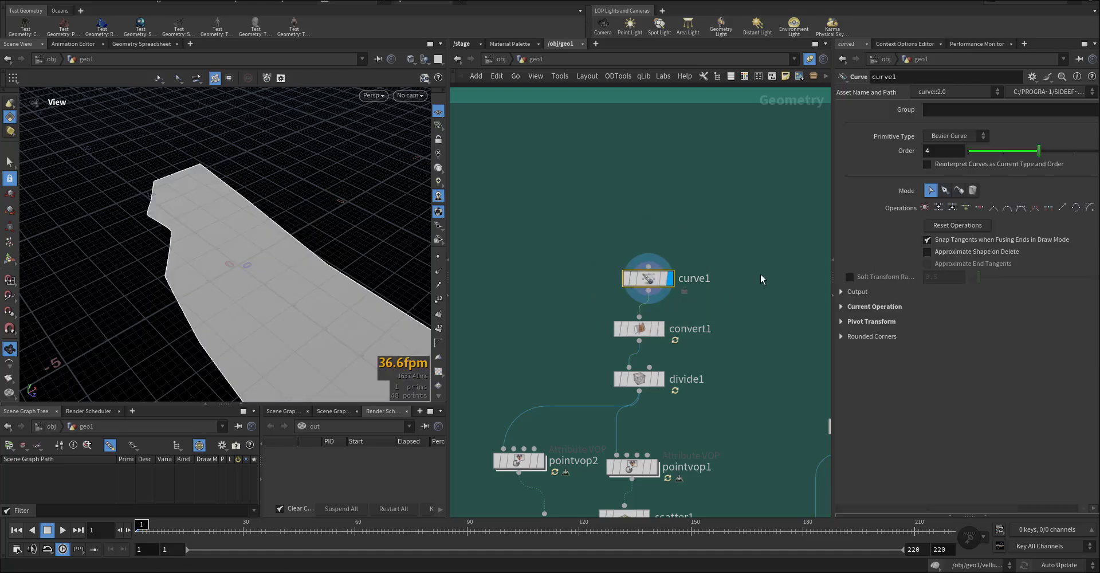
alt+drag(295, 202, 247, 216)
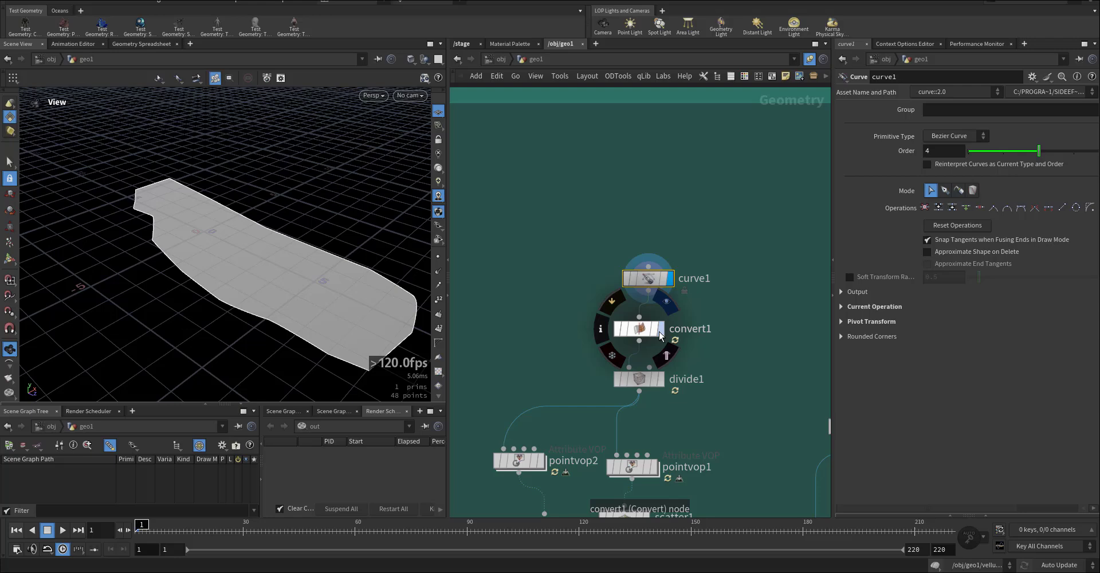
Display the convert1 and divide1 nodes in turn to inspect the polygon conversion and the ground's subdivision
click(660, 328)
click(639, 329)
middle_drag(706, 335, 697, 279)
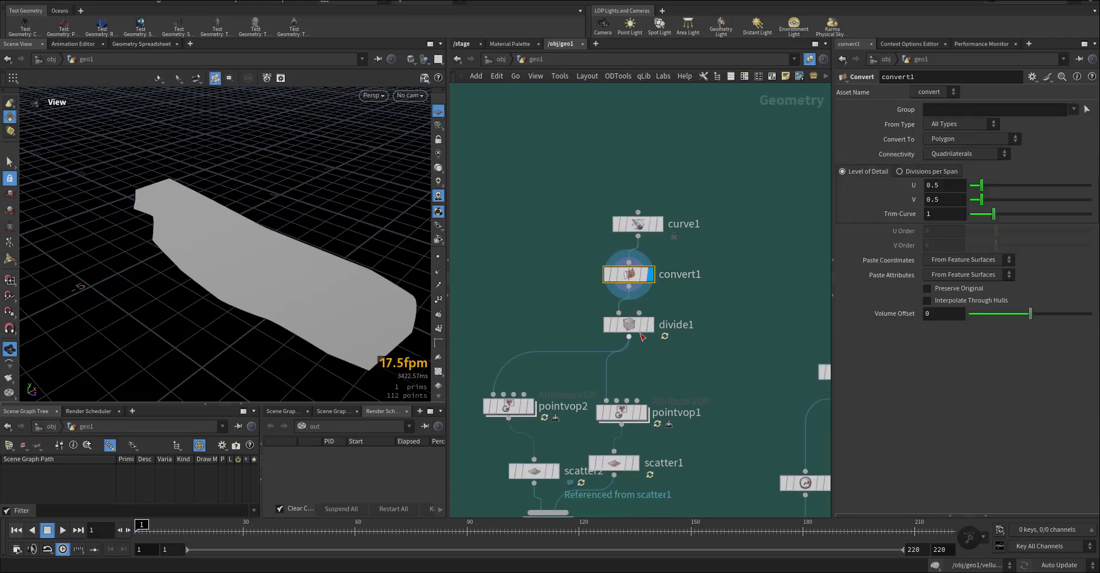
click(652, 325)
middle_drag(710, 364, 740, 283)
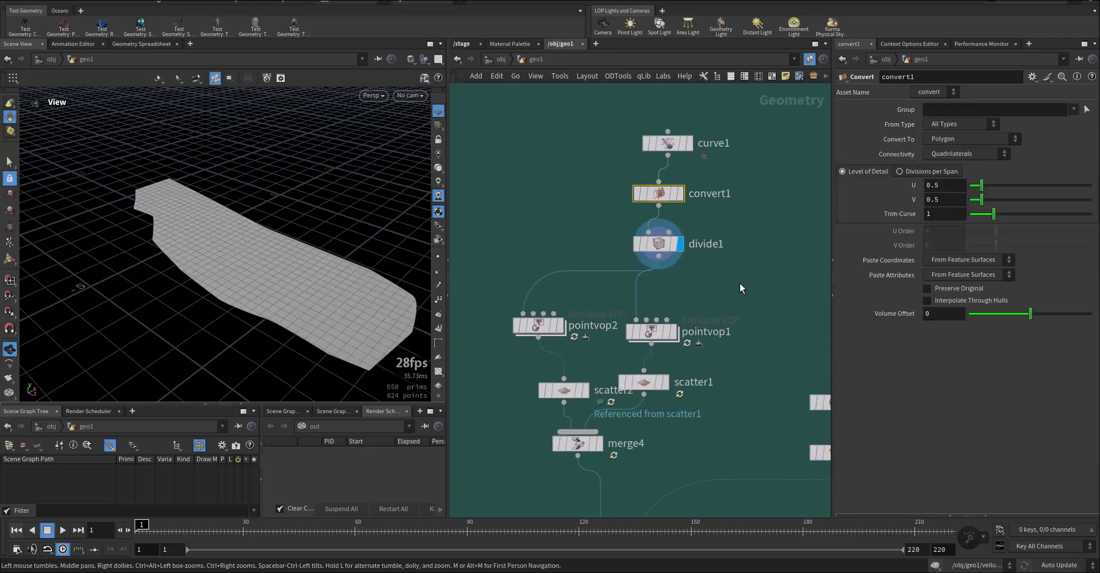
Display the pointvop2 node and open its internal VOP network
click(561, 326)
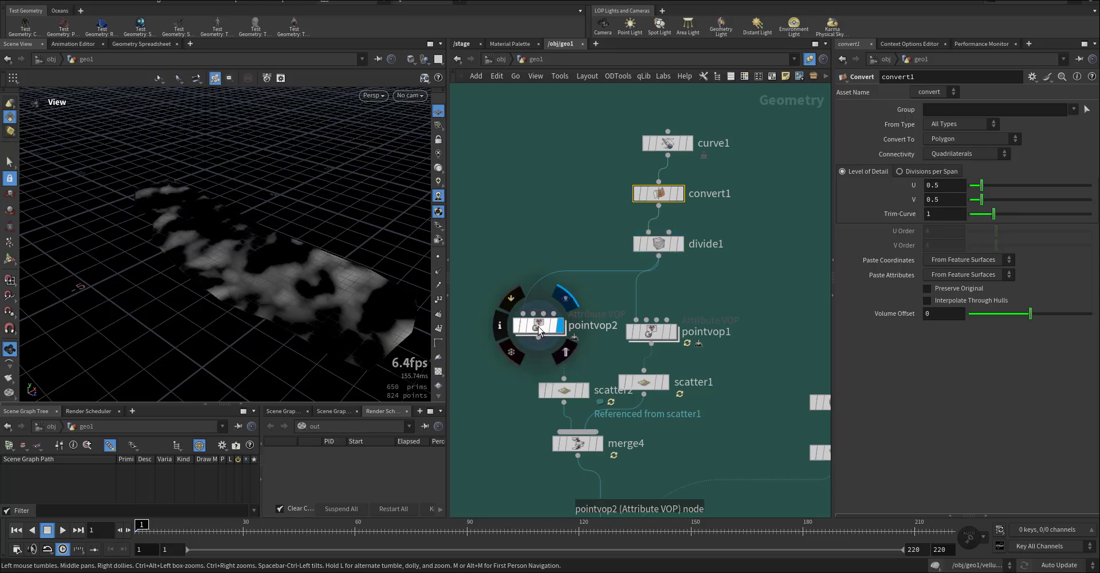
click(538, 327)
double_click(537, 328)
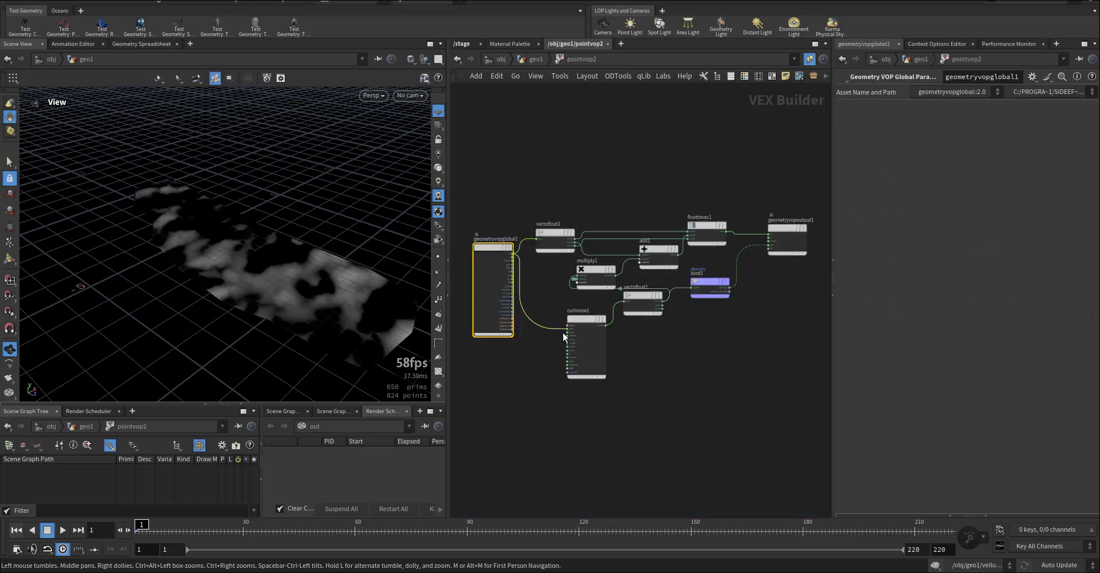
Examine the bind1 density export and floattovec1 in the pointvop2 network, and return to the geo1 level
scroll(693, 406, up, 5)
middle_drag(730, 405, 545, 393)
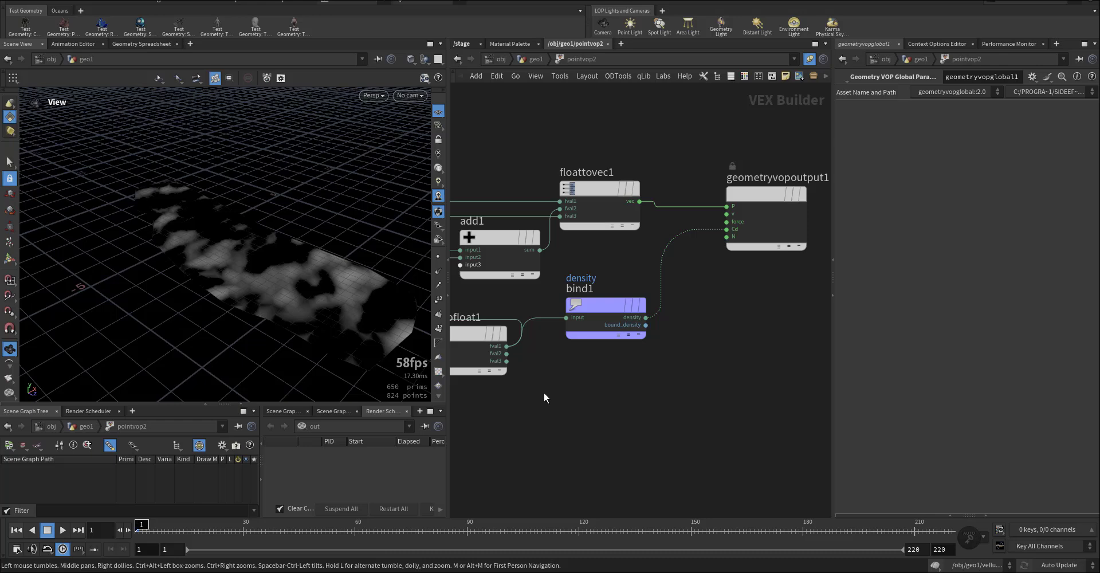
middle_drag(665, 349, 692, 378)
click(636, 335)
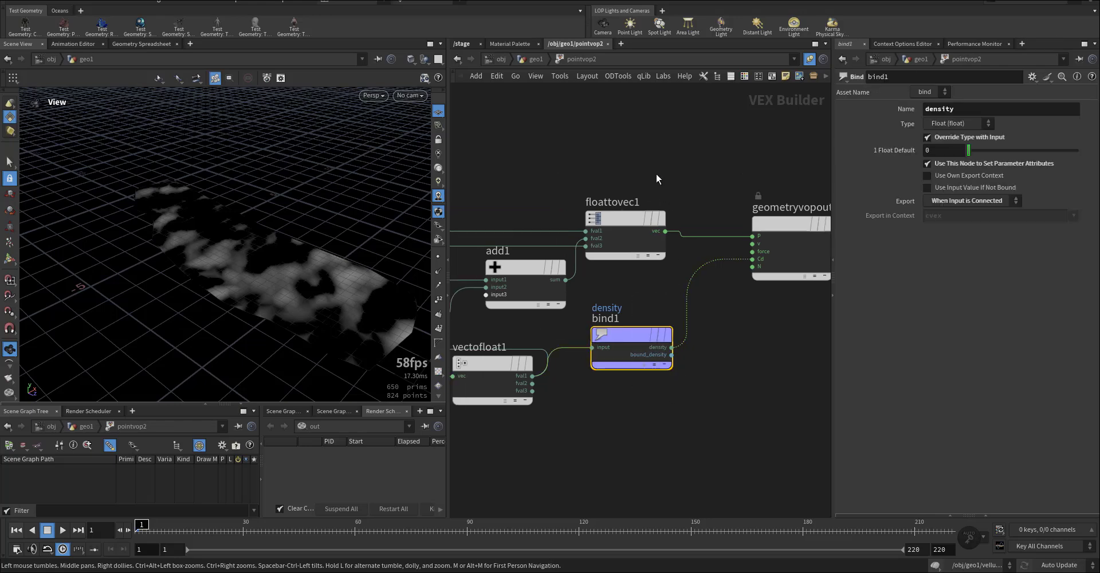
click(628, 217)
middle_drag(627, 414, 790, 420)
click(528, 60)
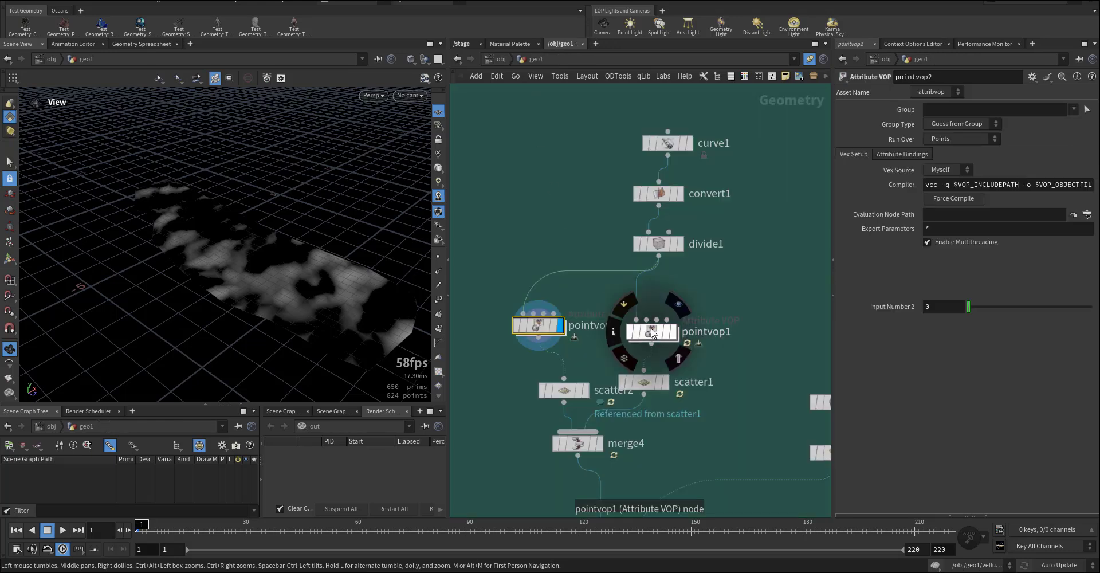
Display the pointvop1 node and look through its internal VOP network before returning to the geo1 level
click(659, 335)
drag(324, 291, 271, 283)
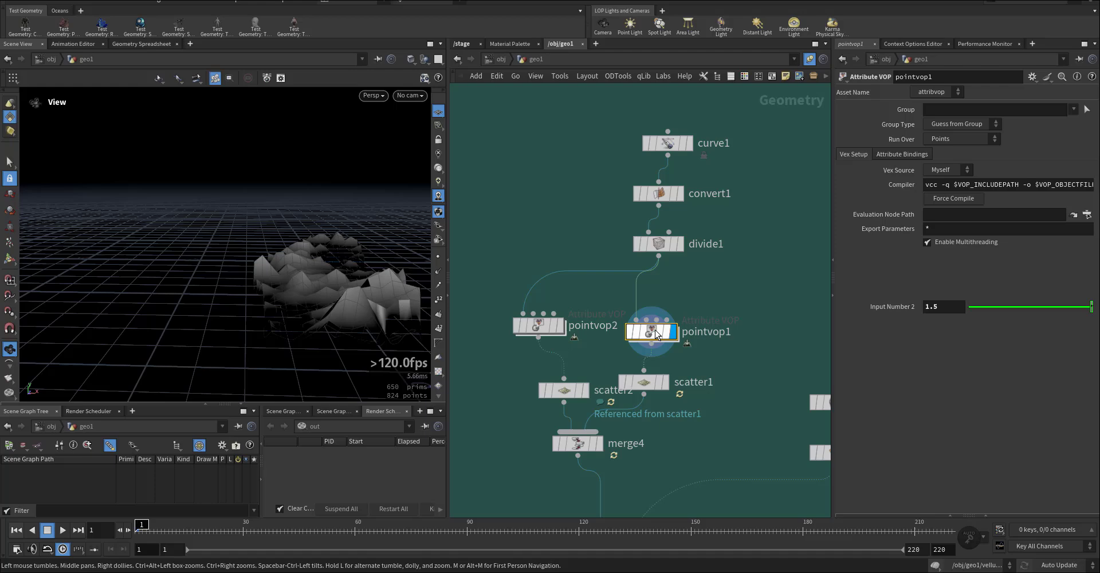
double_click(657, 334)
middle_drag(690, 341, 628, 411)
scroll(724, 376, up, 3)
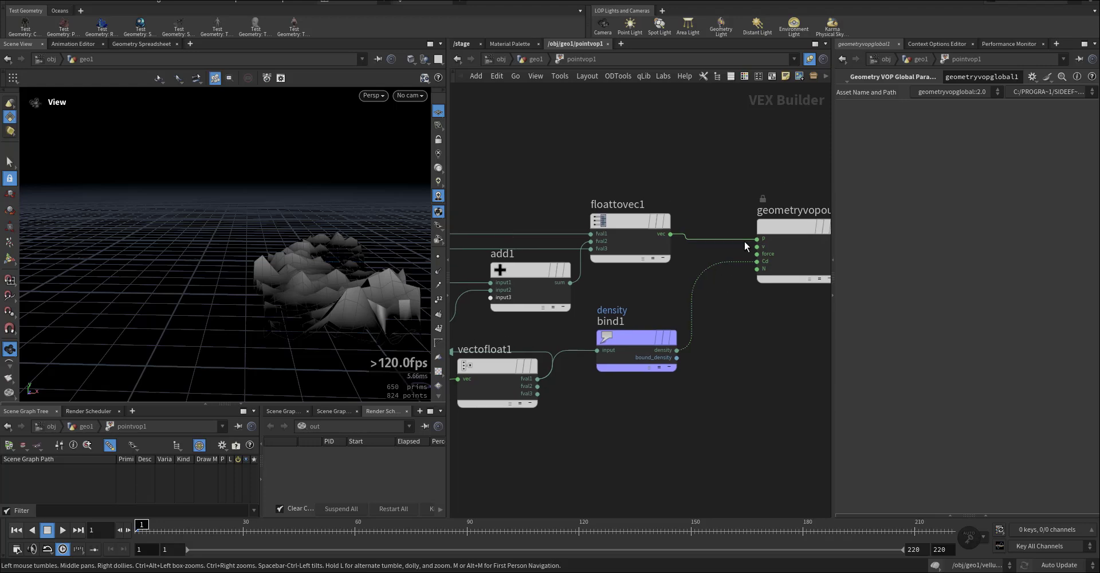
middle_drag(666, 181, 758, 172)
middle_drag(630, 171, 708, 167)
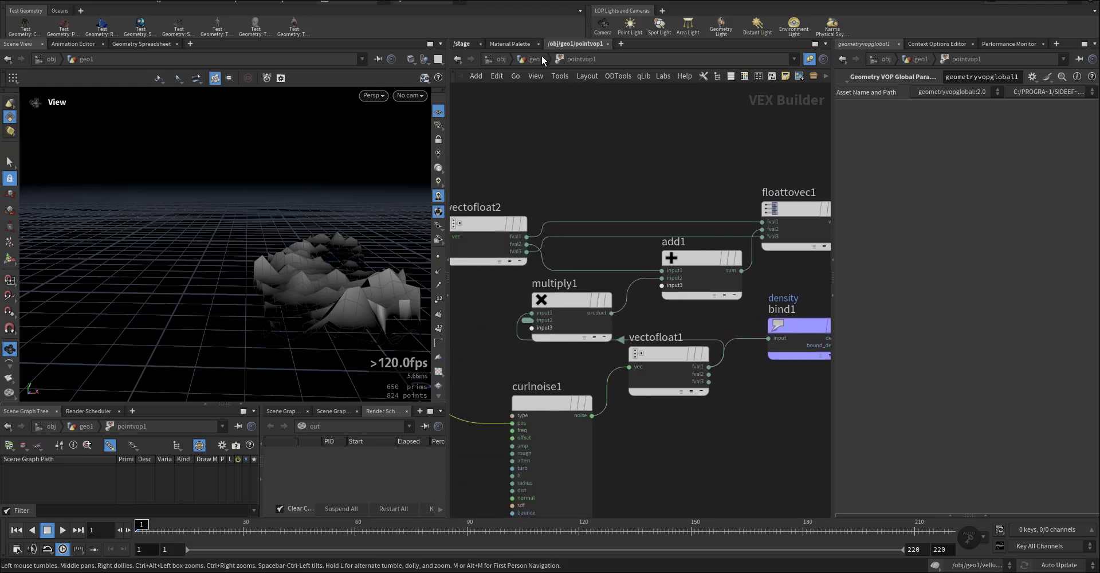
click(542, 59)
Display scatter1, scatter2 and merge4 in turn to inspect the separate and combined scattered ground points
middle_drag(566, 360, 582, 307)
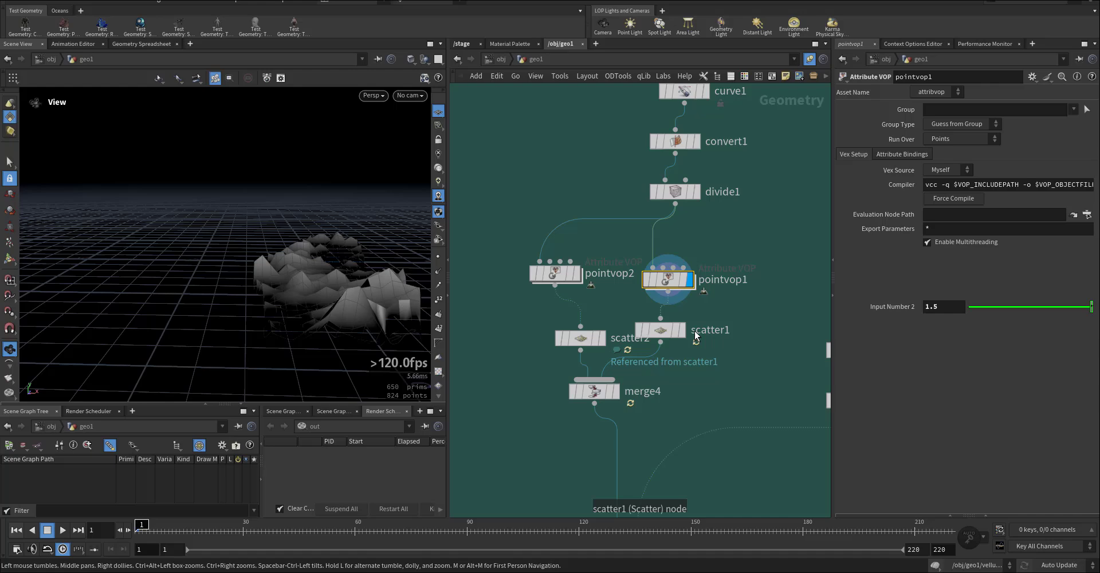
key(r)
click(661, 331)
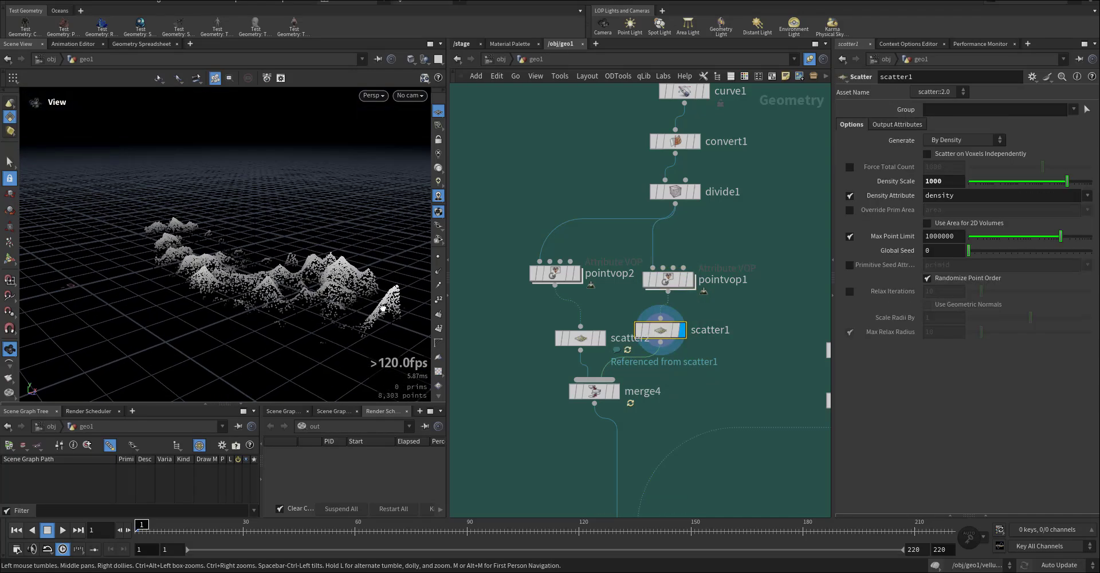
click(602, 339)
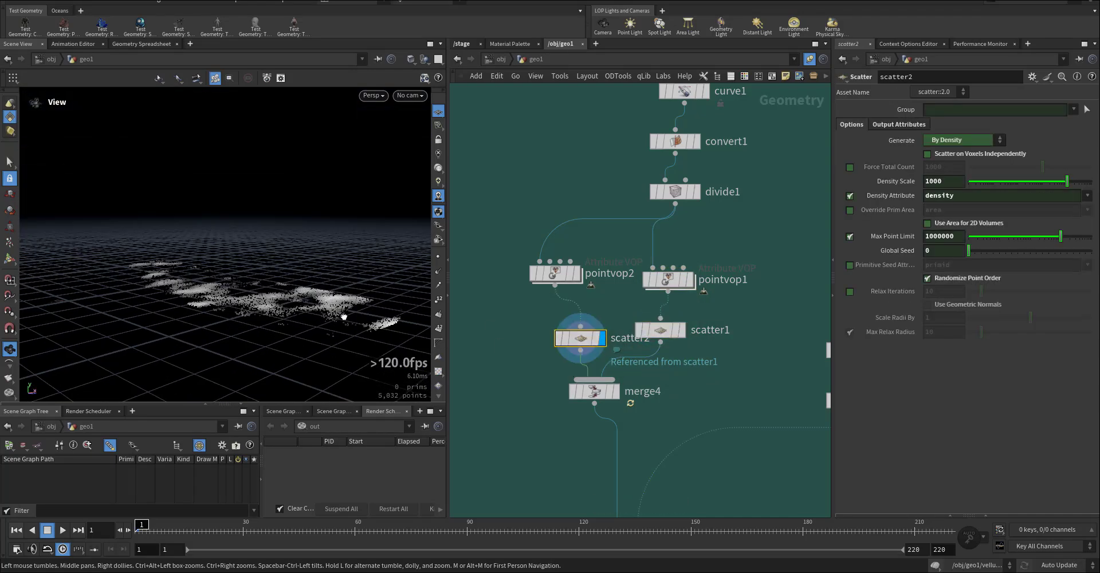
click(618, 392)
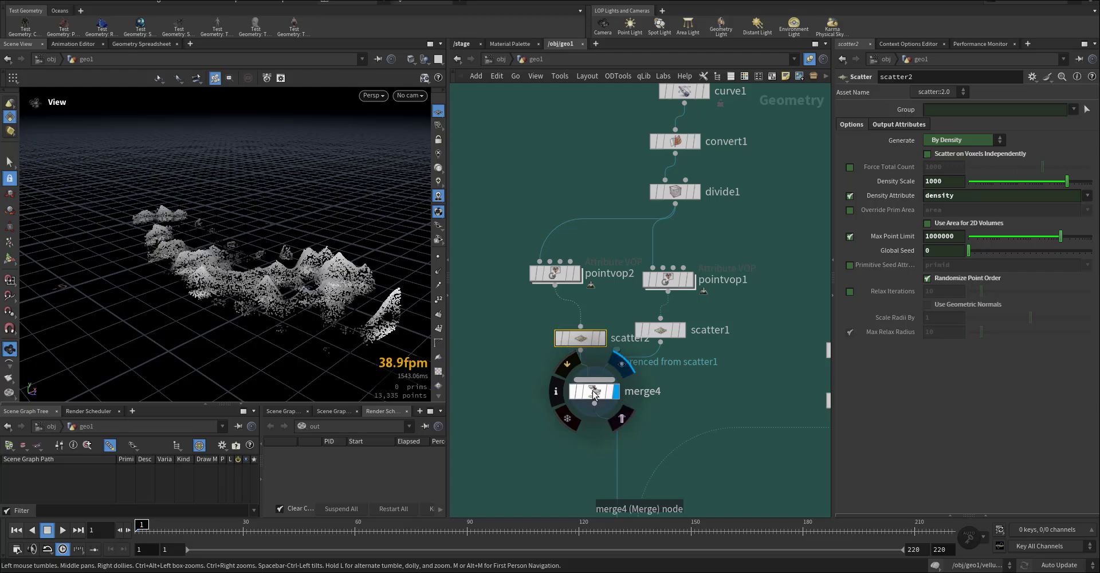
drag(283, 283, 378, 290)
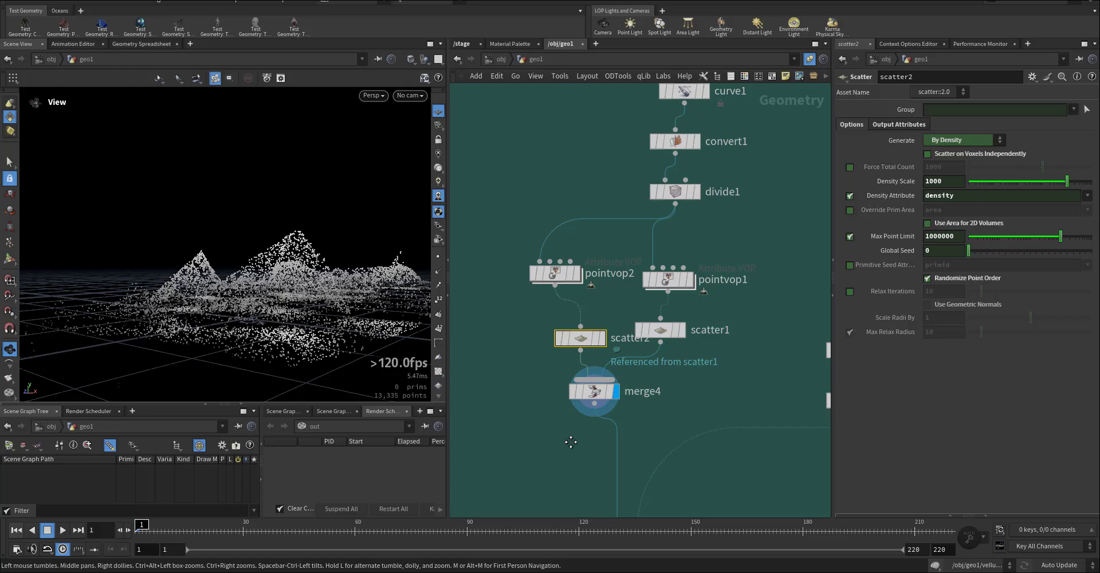
Display the del group node and inspect the ground points around the character's legs
middle_drag(553, 498, 532, 288)
click(629, 396)
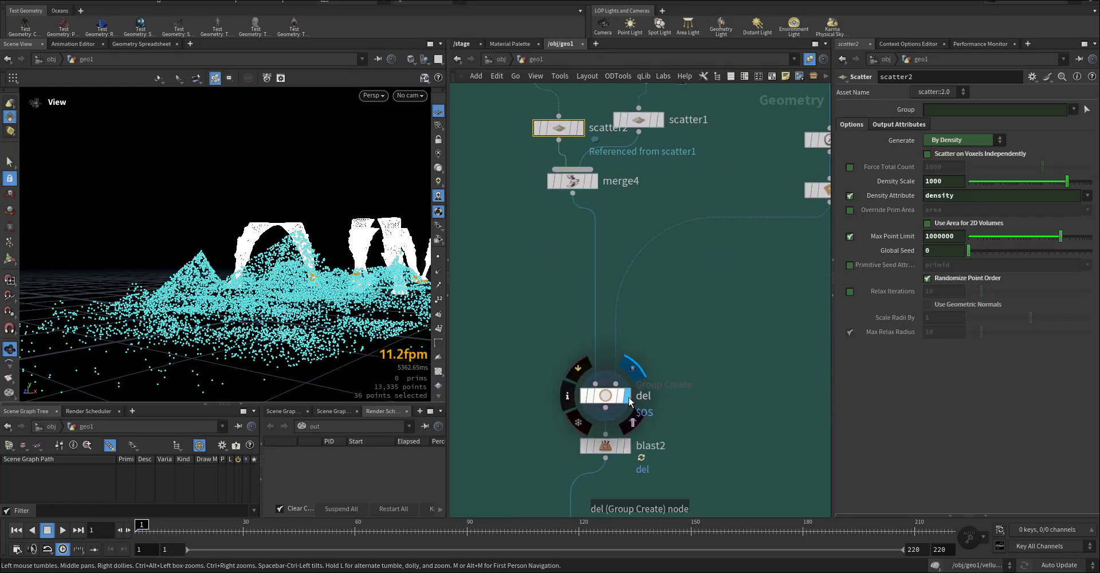
drag(391, 305, 368, 343)
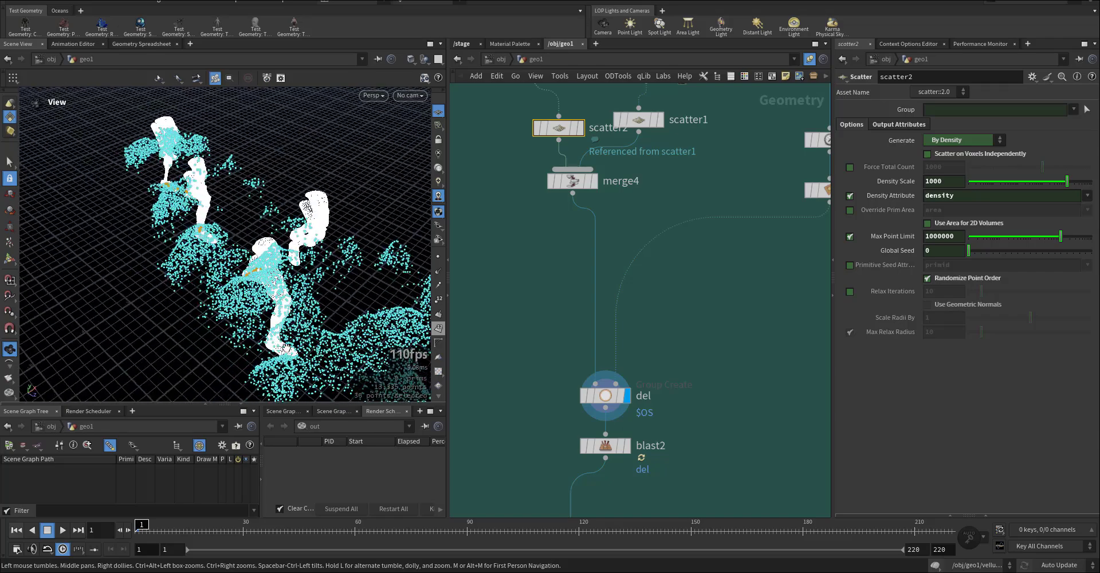
drag(287, 348, 338, 318)
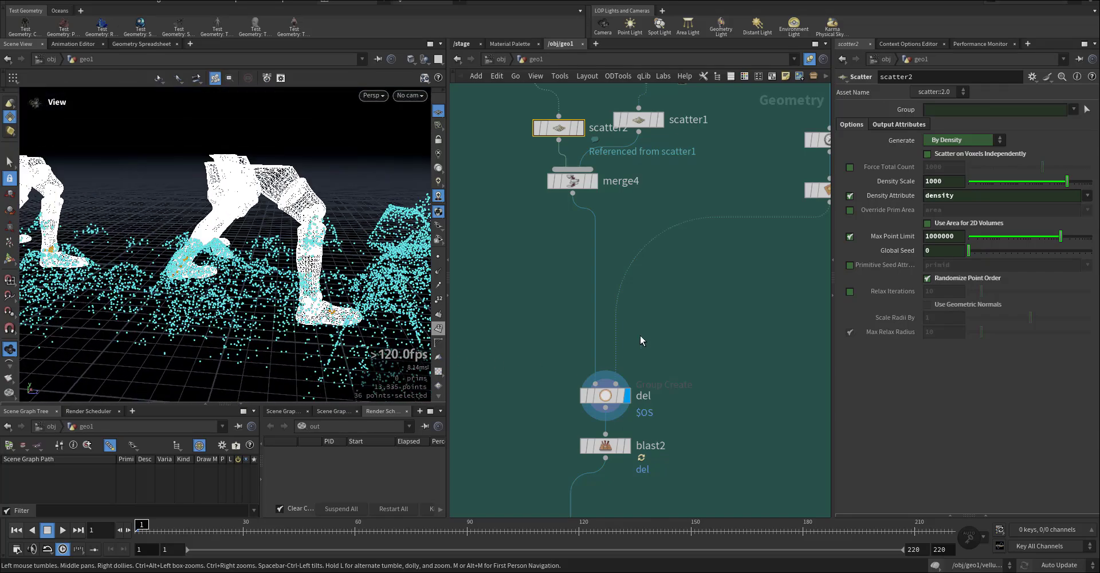
Display the clip2 node and inspect the clipped lower bodies and the clipping settings
middle_drag(754, 294, 609, 383)
middle_drag(700, 247, 668, 336)
middle_drag(728, 267, 713, 354)
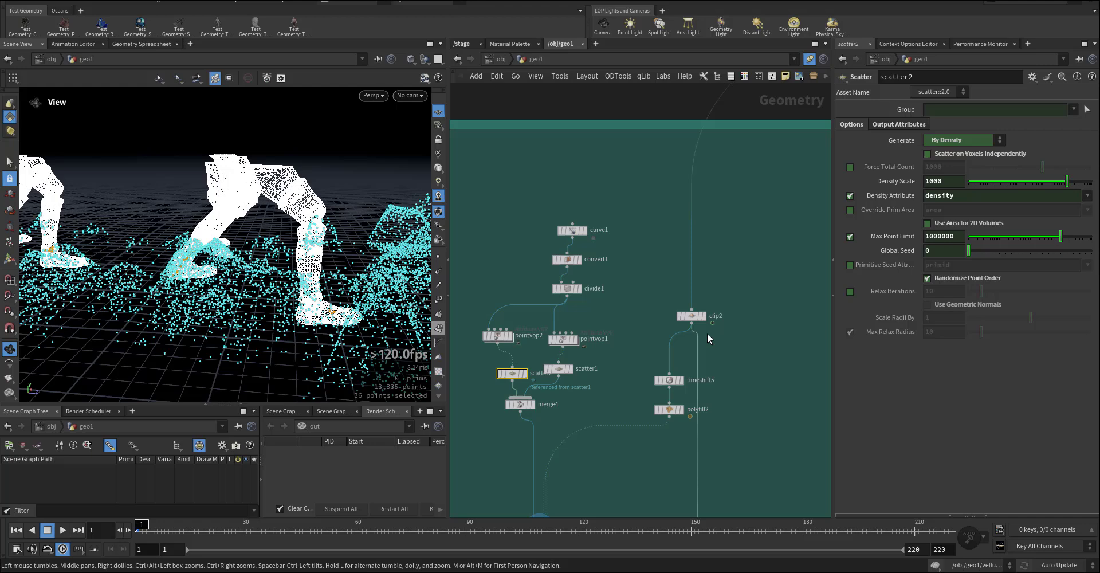
click(704, 316)
click(692, 315)
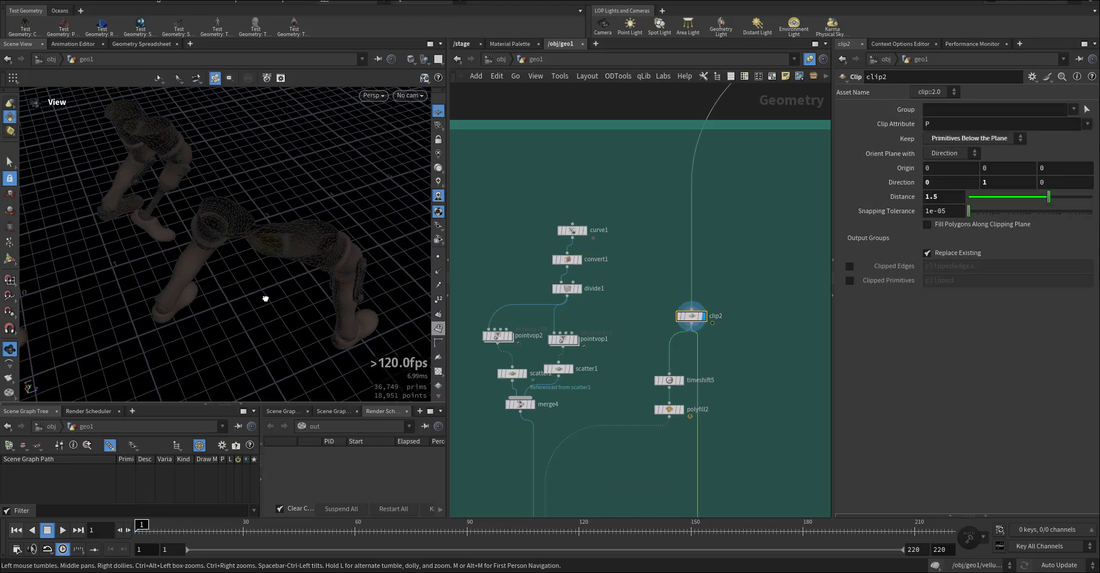
drag(266, 299, 269, 254)
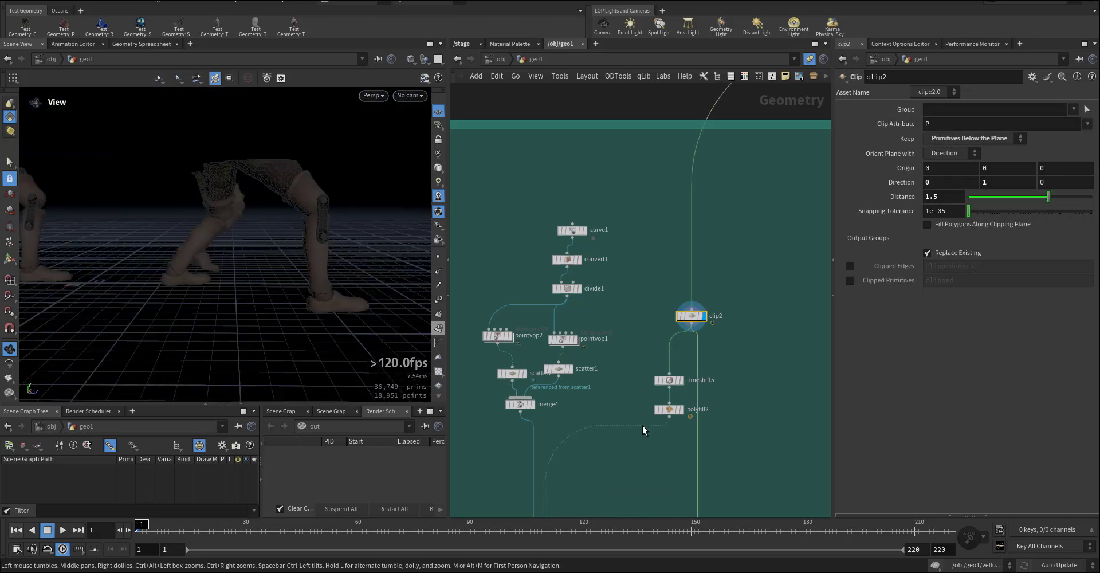
Display timeshift5 and polyfill2 in turn, and change the viewport lighting to inspect the capped legs
middle_drag(642, 425, 646, 360)
click(685, 314)
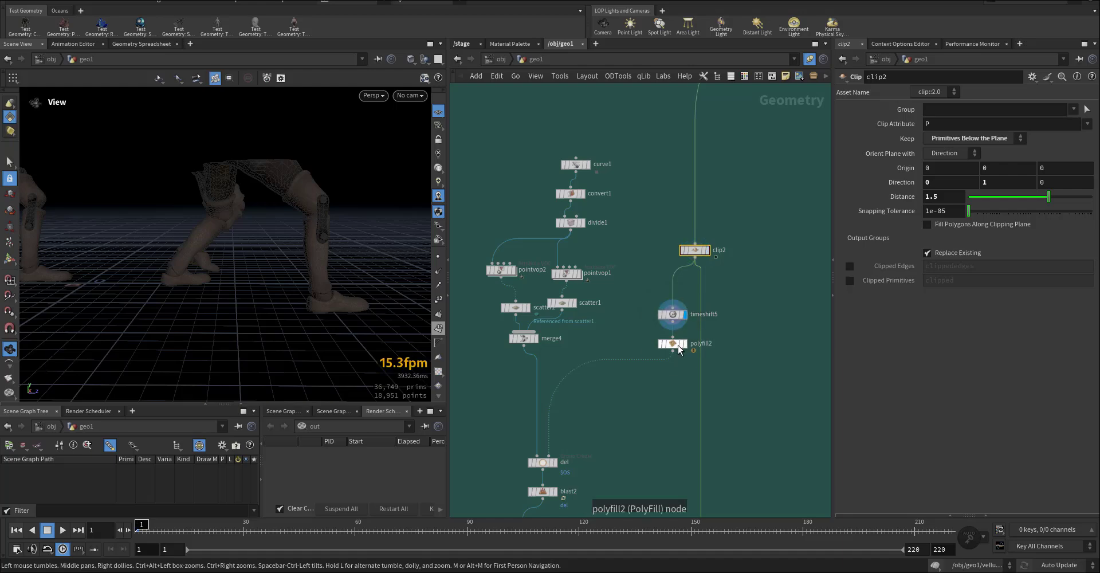
click(685, 346)
click(678, 344)
drag(342, 228, 359, 271)
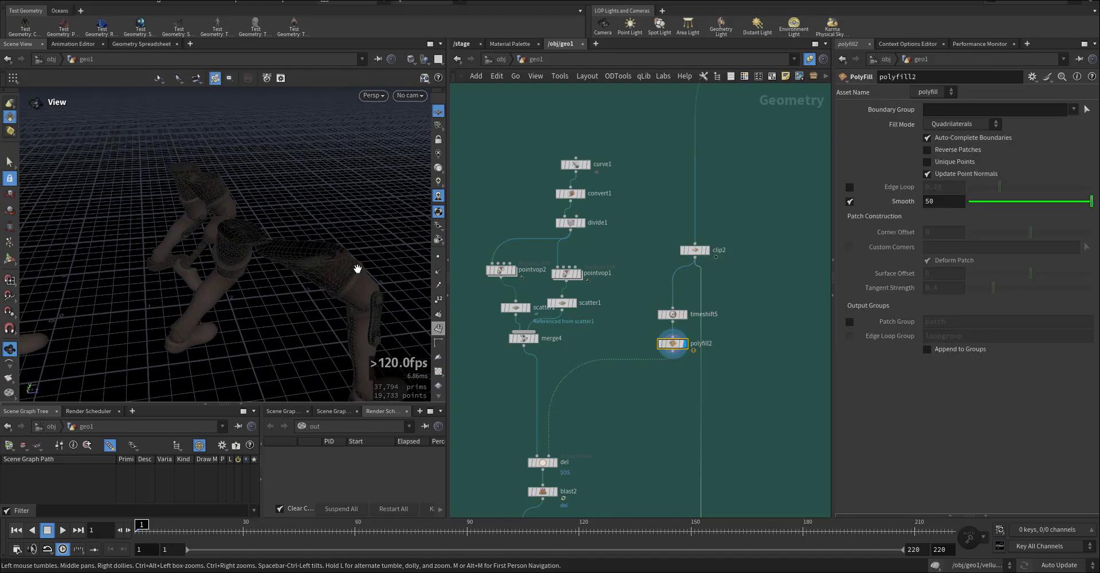
click(439, 213)
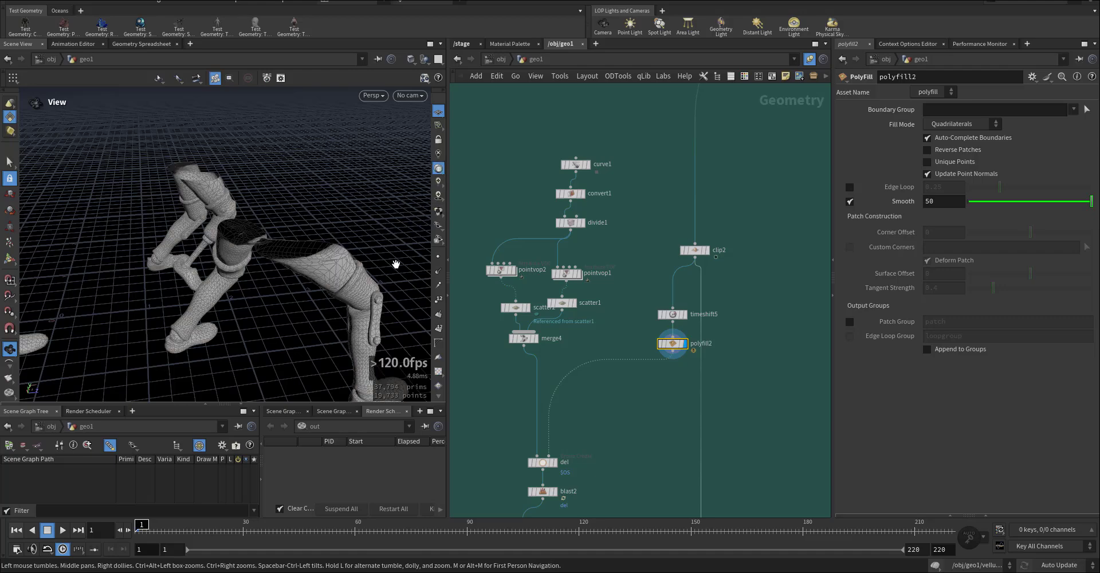
Display the del node again with its parameters and inspect up close the points grouped inside the feet
middle_drag(620, 409, 648, 305)
scroll(605, 352, up, 3)
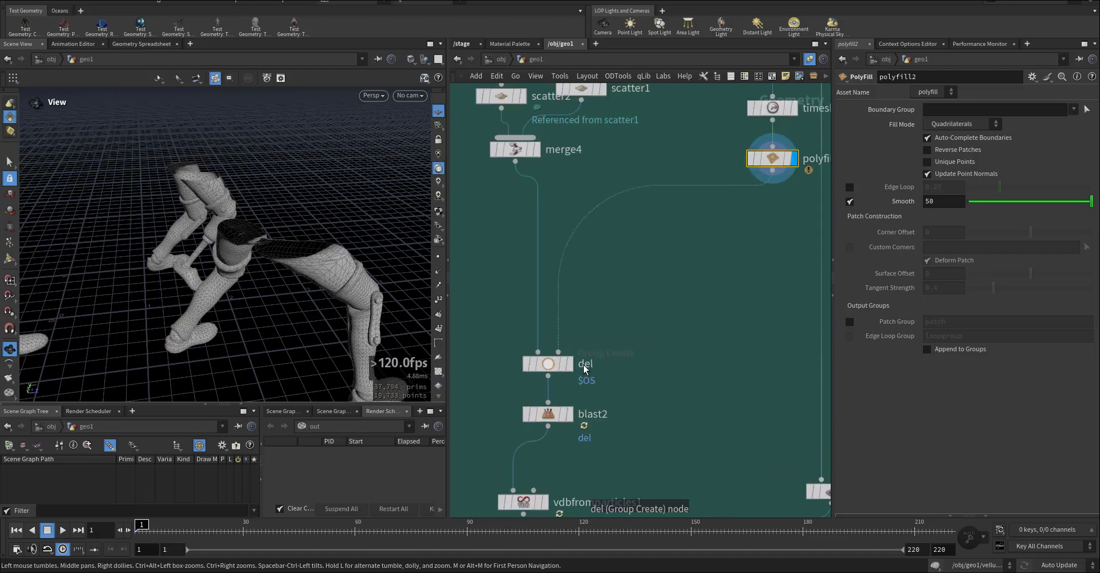
click(571, 365)
click(545, 366)
drag(223, 275, 241, 286)
middle_drag(241, 287, 224, 178)
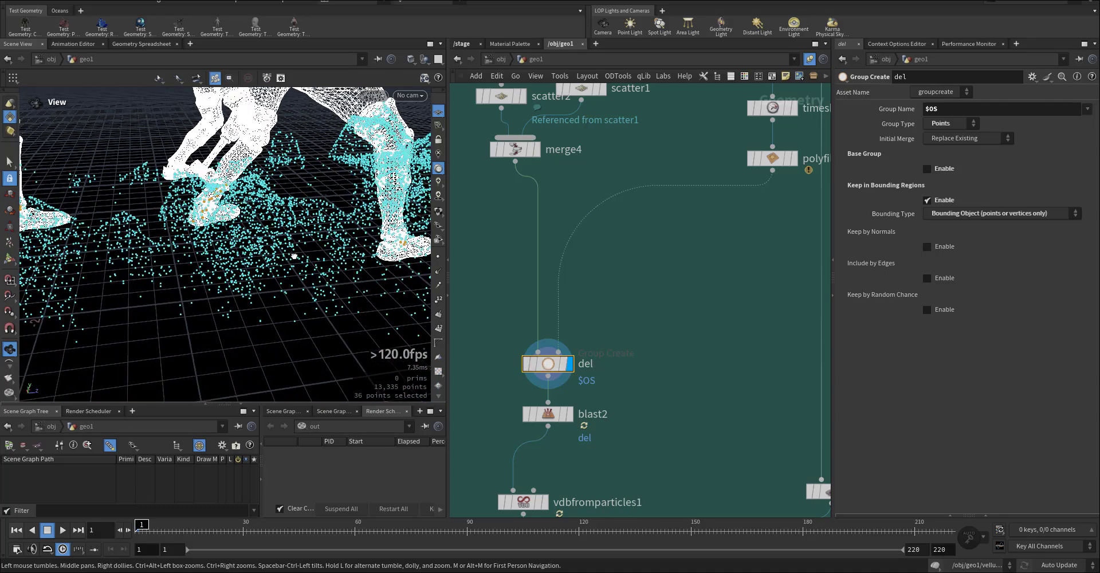
drag(183, 195, 167, 229)
scroll(178, 246, up, 5)
scroll(166, 229, down, 5)
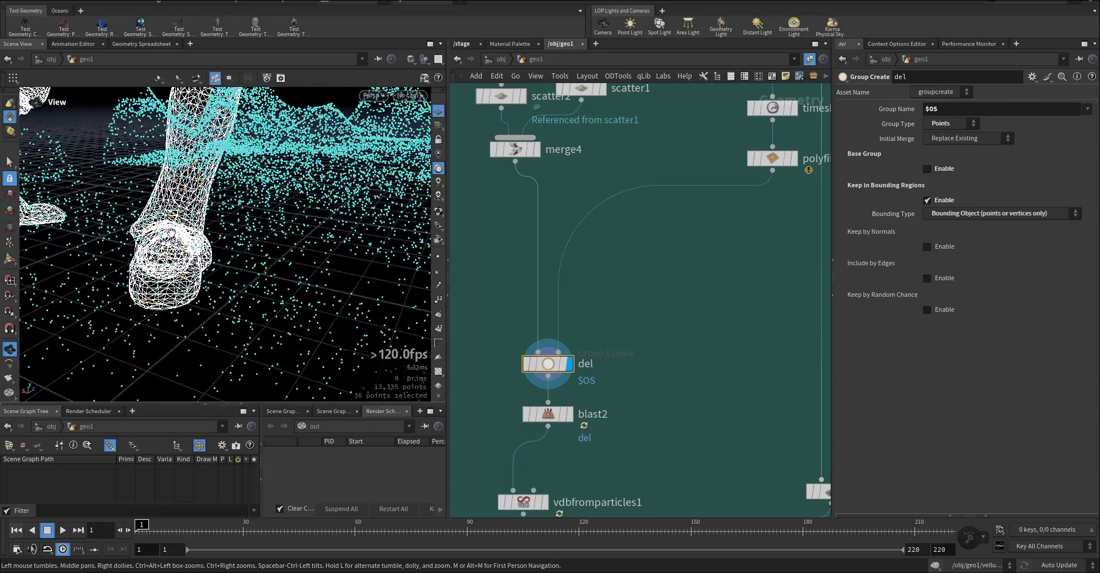
Display the blast2 node with its settings and inspect the points left after deleting the del group
middle_drag(647, 392, 660, 323)
click(582, 346)
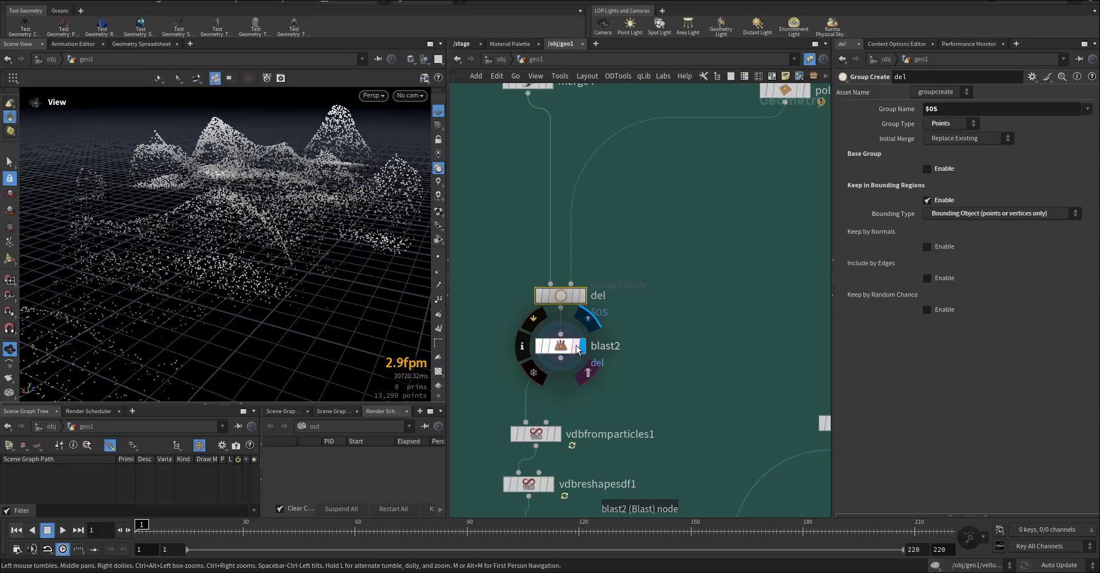
click(565, 346)
drag(418, 302, 225, 266)
Display vdbfromparticles1 and vdbreshapesdf1 in turn to inspect the particle surface and its dilation settings
middle_drag(536, 437, 562, 339)
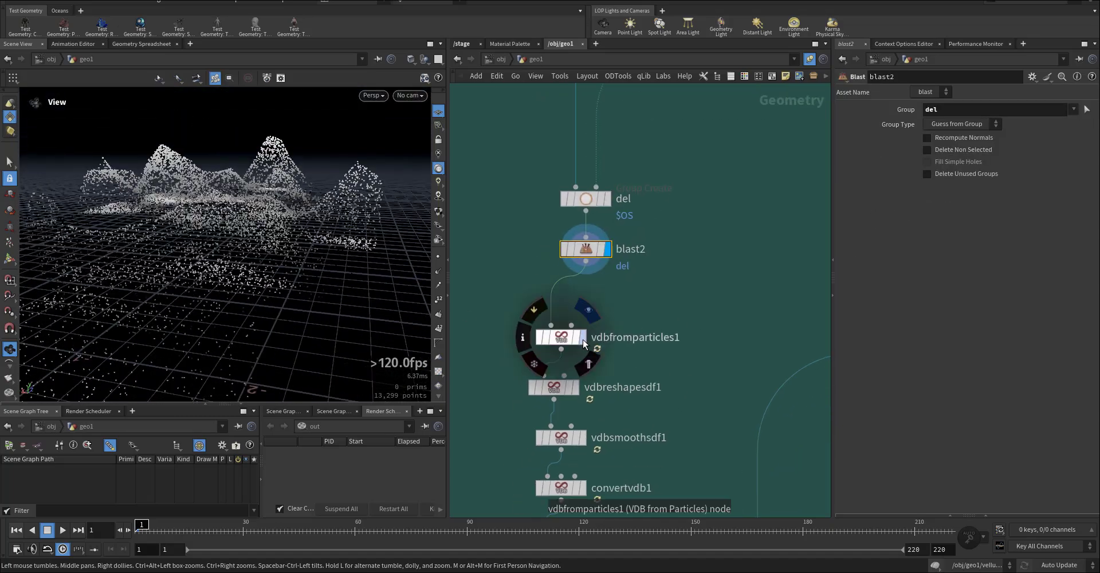
click(562, 340)
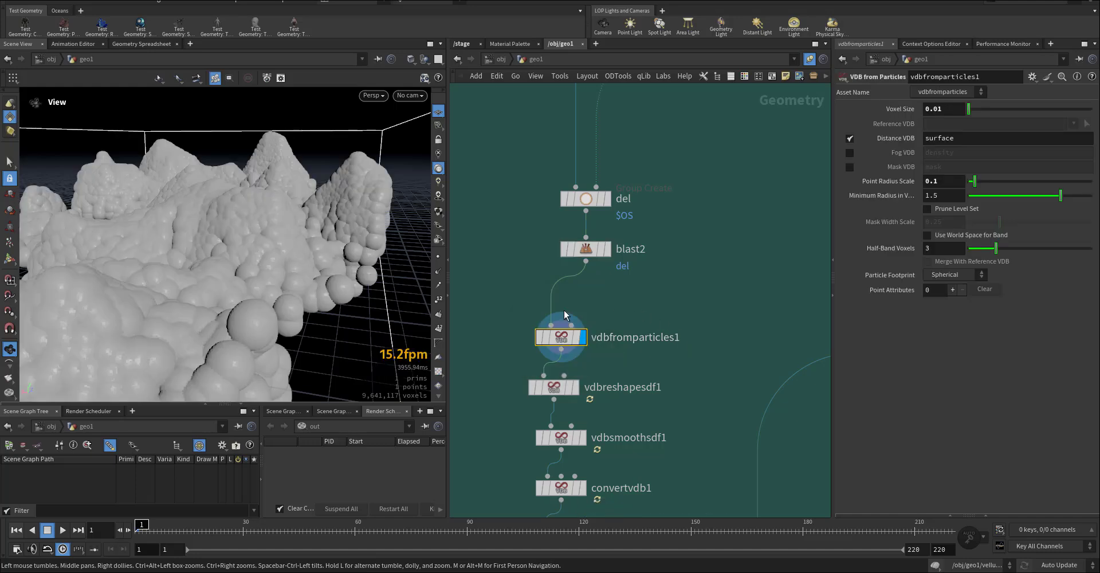
drag(335, 293, 342, 113)
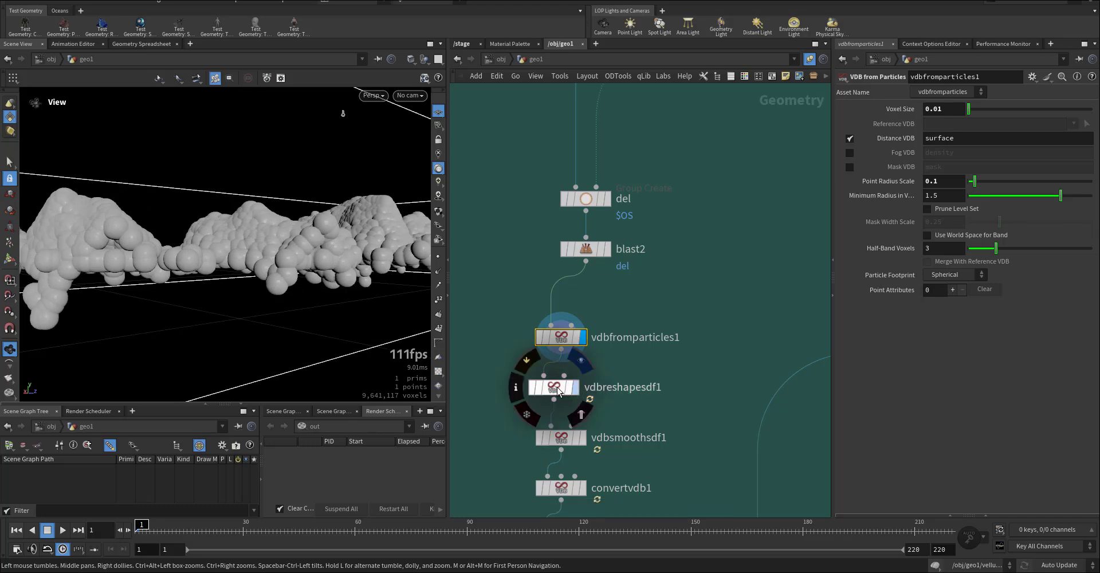
click(575, 387)
middle_drag(682, 435, 699, 323)
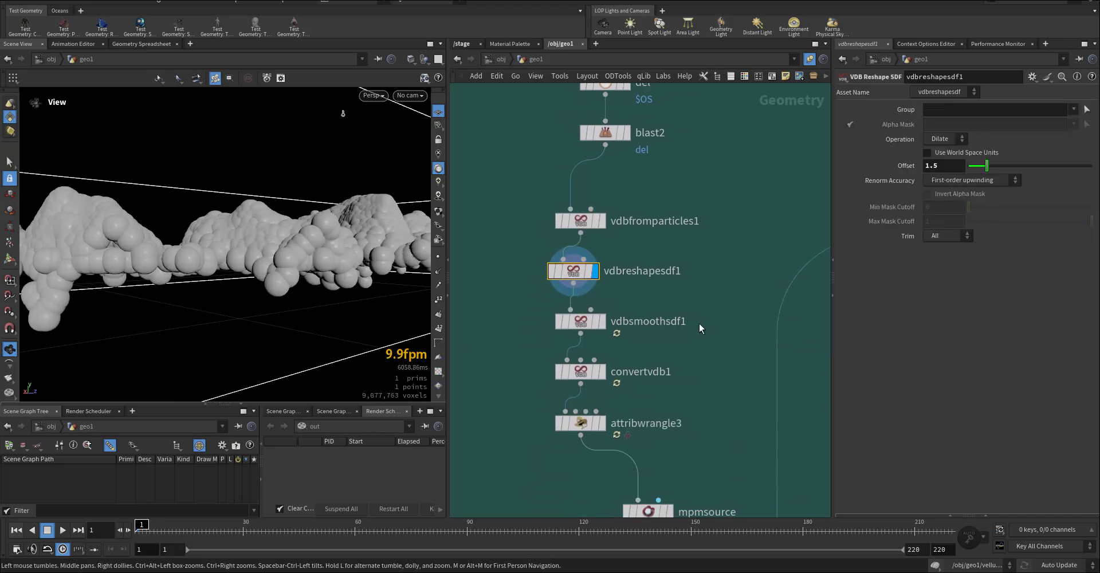
Display the attribwrangle3 node and inspect its VEX code and the flattened underside of the ground mesh
middle_drag(693, 373, 687, 304)
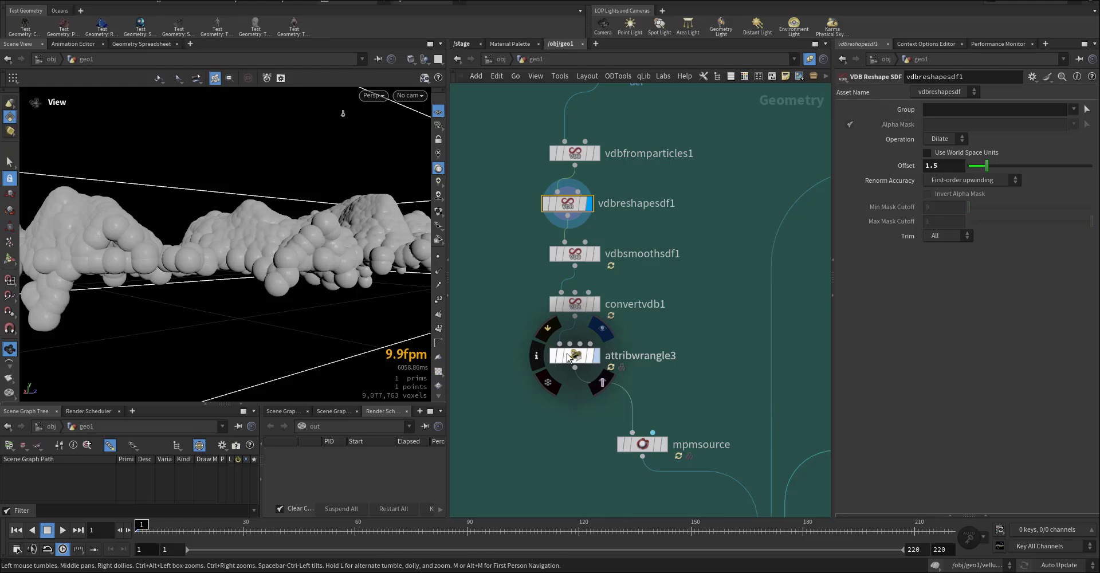
key(r)
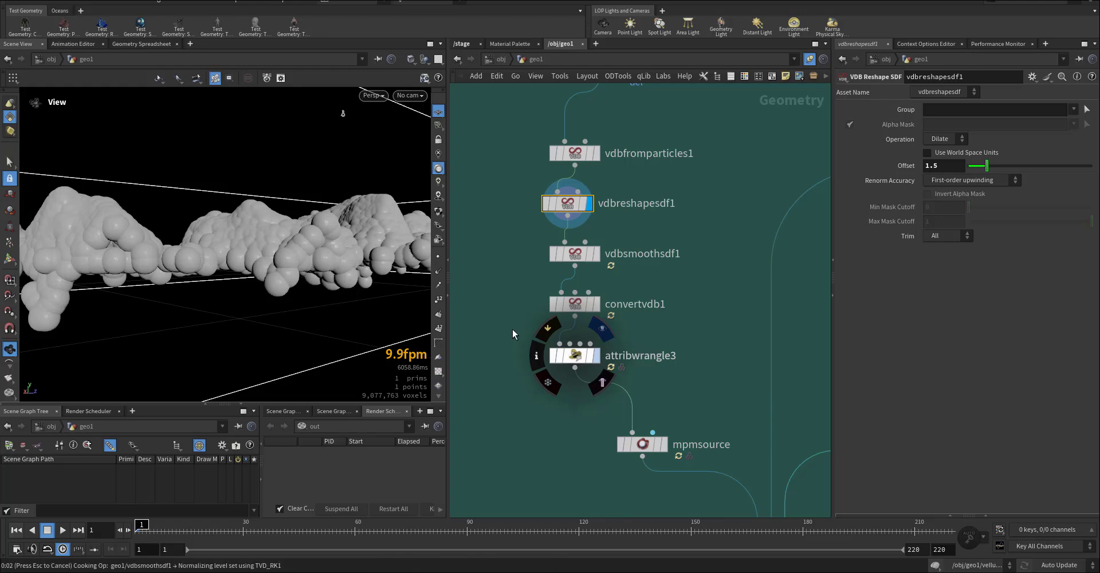
click(570, 355)
drag(350, 278, 333, 261)
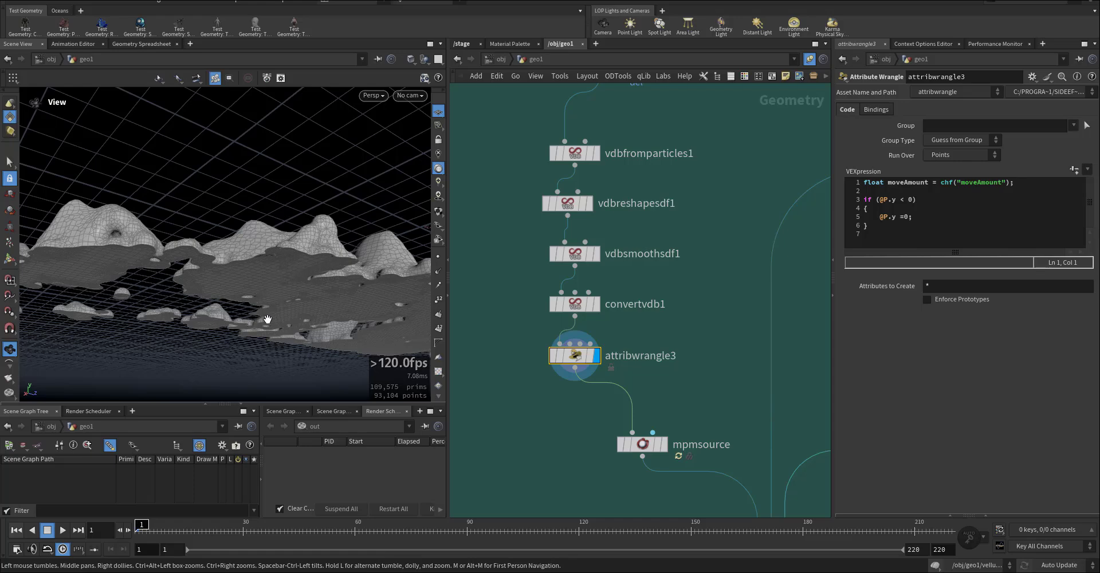
drag(271, 269, 289, 294)
scroll(292, 296, up, 1)
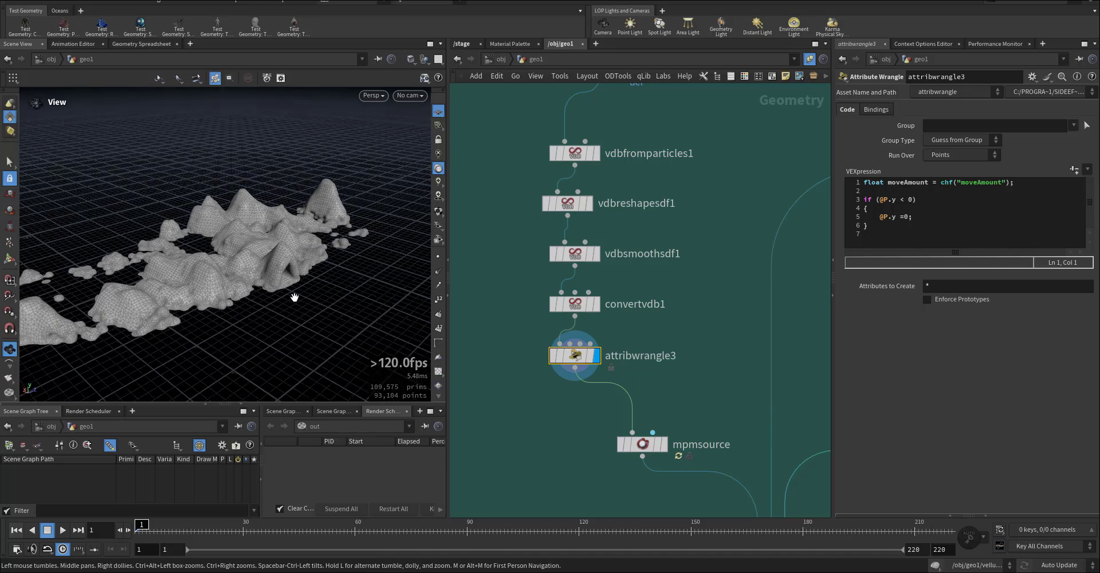
Display the mpmsource node and open its parameters to inspect the snow material settings
middle_drag(545, 415, 502, 308)
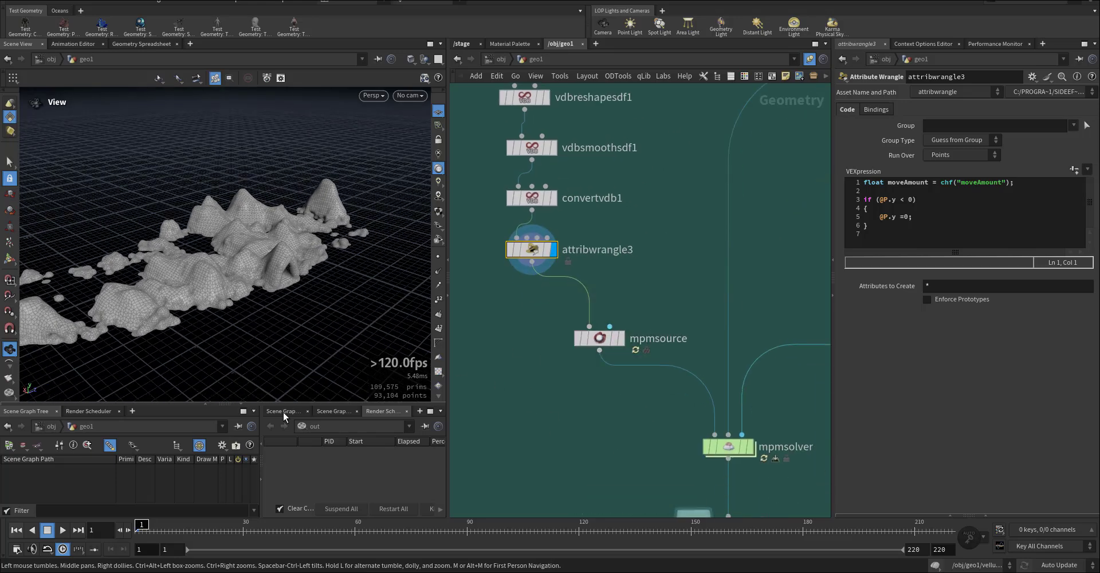
mouse_move(671, 342)
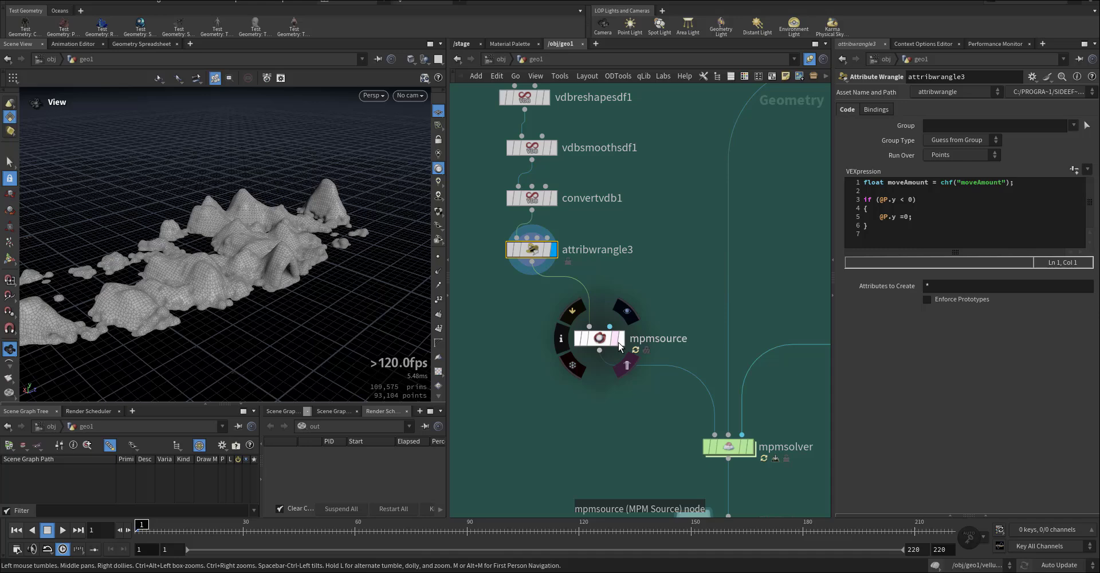
click(627, 311)
click(607, 340)
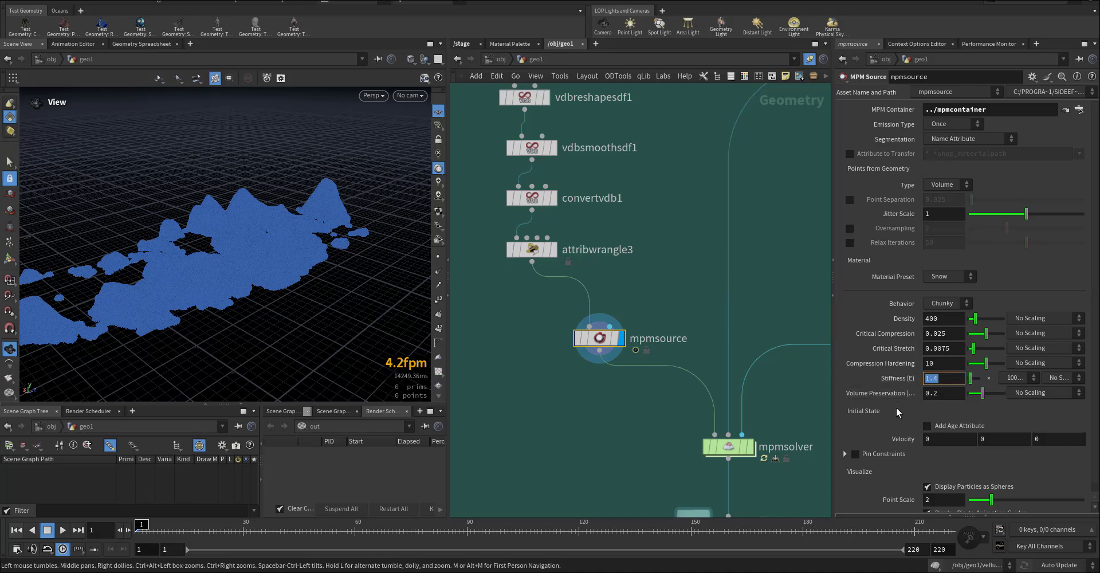
Open the mpmcollider and mpmcontainer nodes feeding the solver to inspect the collision and container settings
scroll(899, 384, down, 2)
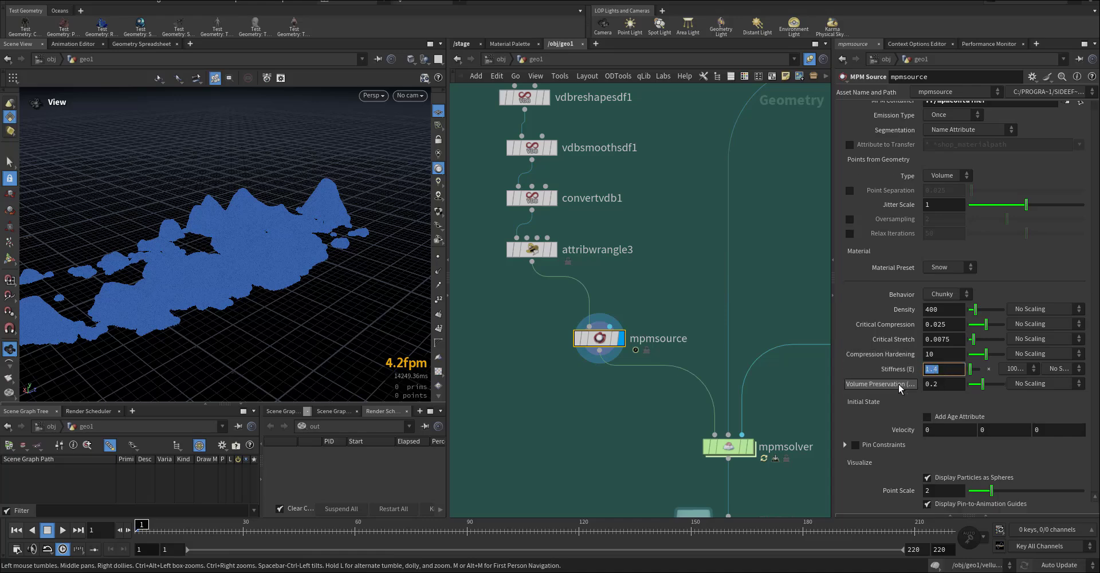
middle_drag(762, 317, 657, 407)
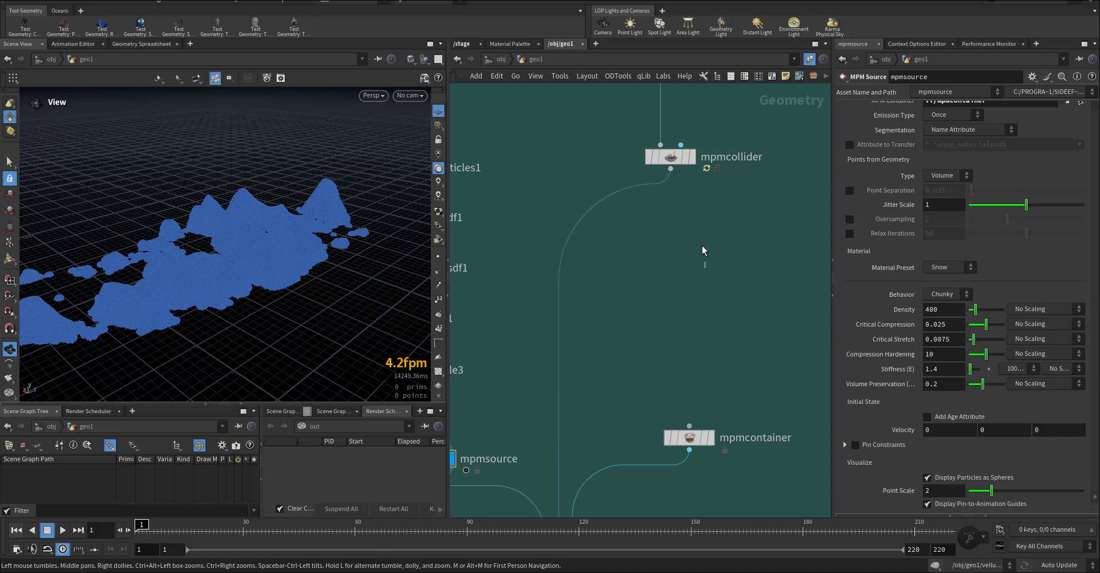
drag(703, 245, 662, 154)
middle_drag(756, 327, 729, 261)
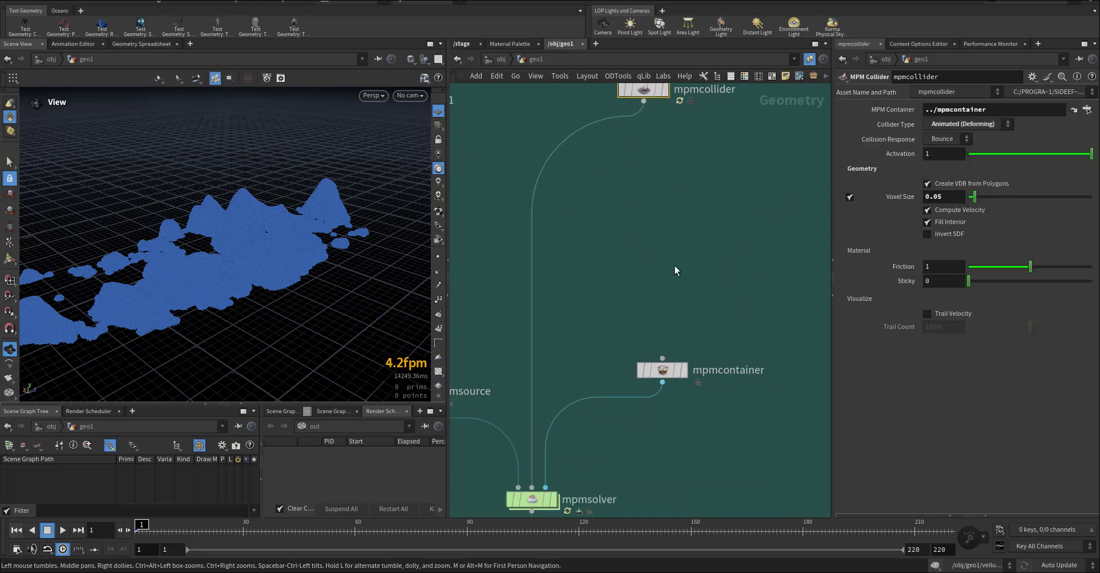
middle_drag(686, 260, 690, 234)
click(674, 345)
middle_drag(727, 398, 762, 356)
scroll(762, 357, down, 3)
click(720, 146)
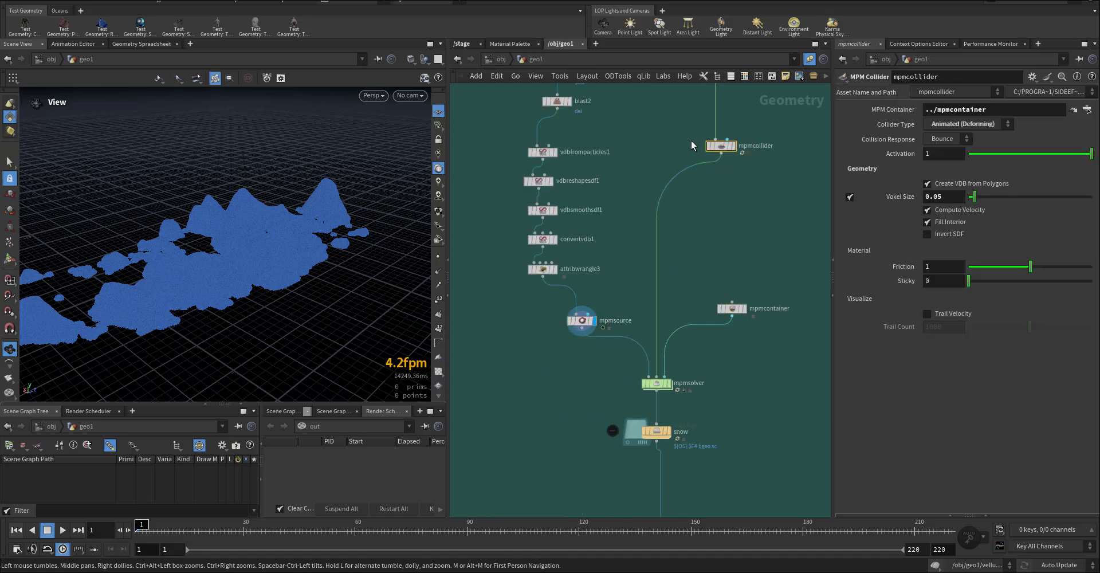
Open the mpmsolver node's parameters to inspect its iteration, force and ground plane settings
click(581, 321)
middle_drag(748, 380, 744, 332)
drag(712, 319, 567, 375)
middle_drag(567, 374, 597, 320)
scroll(683, 301, up, 3)
scroll(683, 304, up, 3)
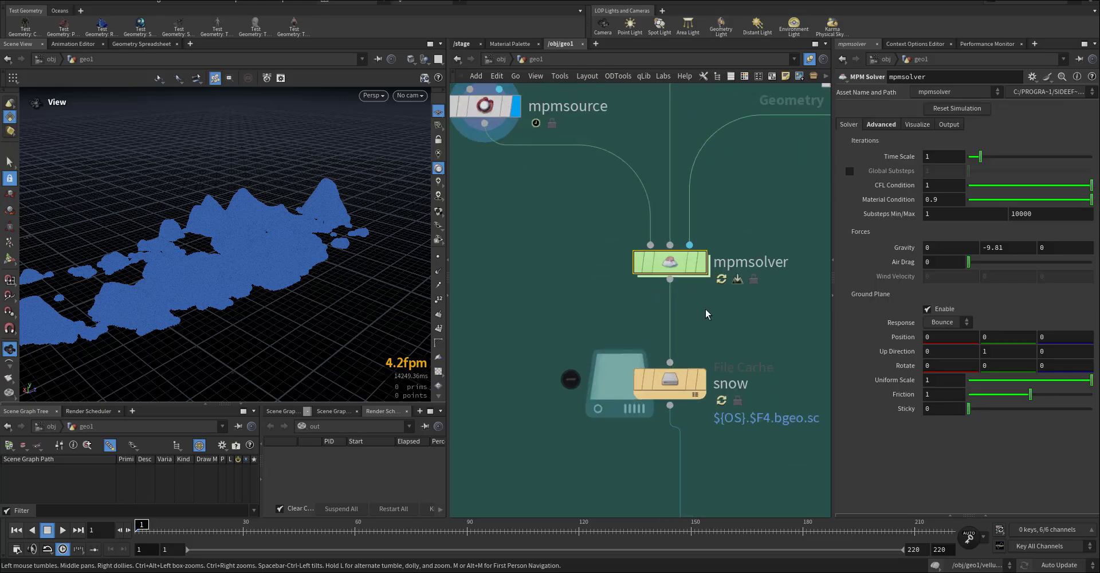
Display the name2 node in the green building network and frame the imported building to examine its geometry
scroll(753, 376, down, 6)
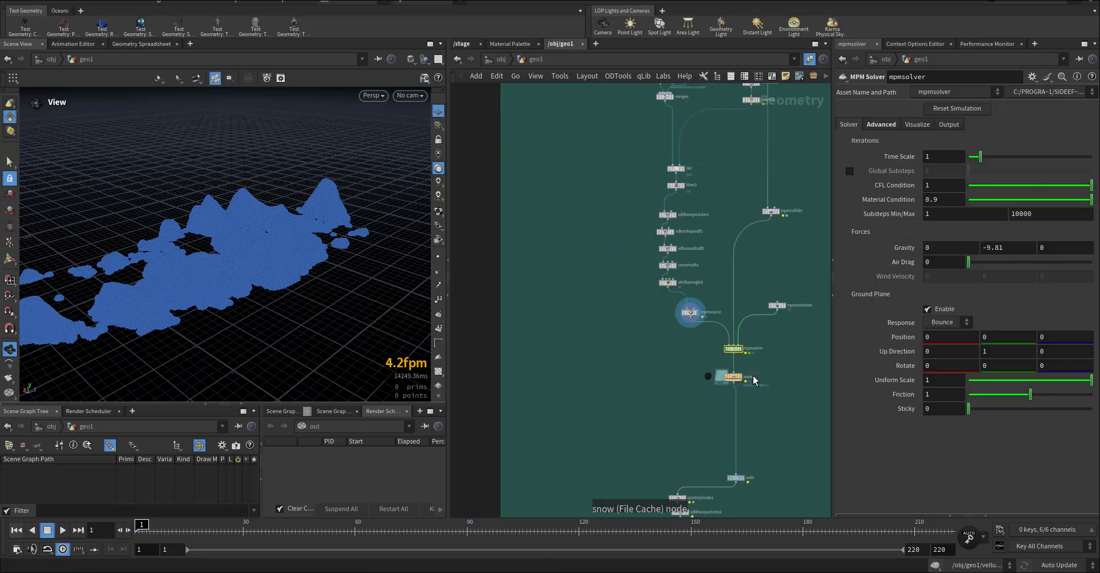
scroll(707, 340, up, 6)
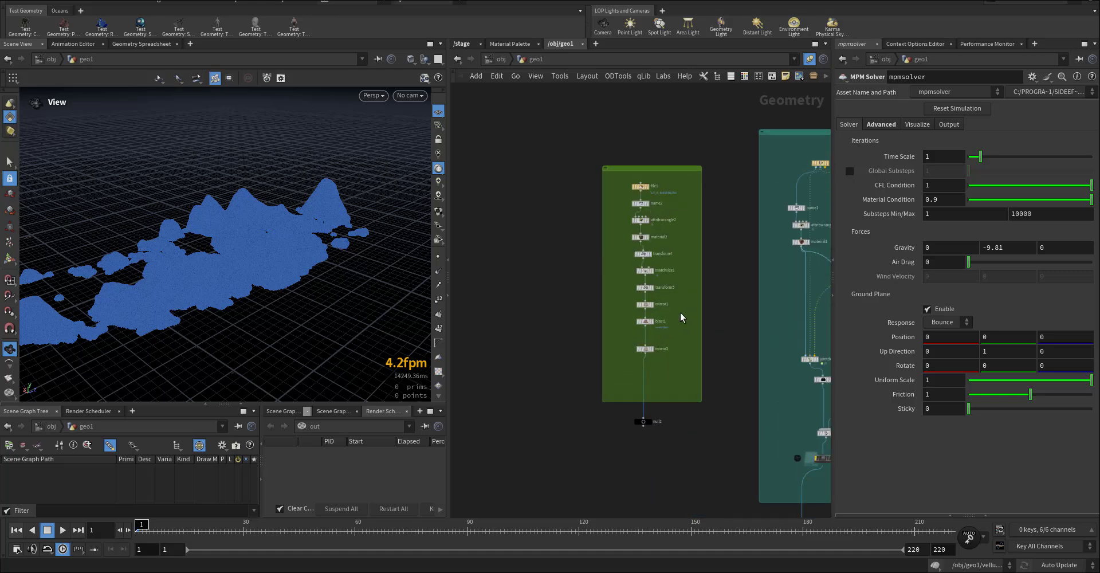
click(672, 263)
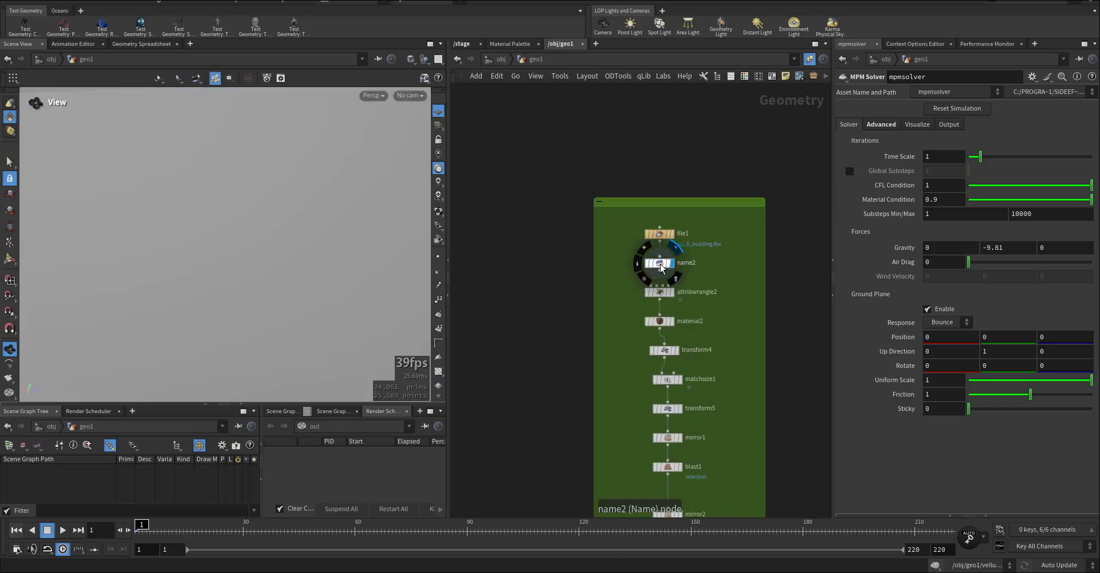
scroll(369, 319, down, 4)
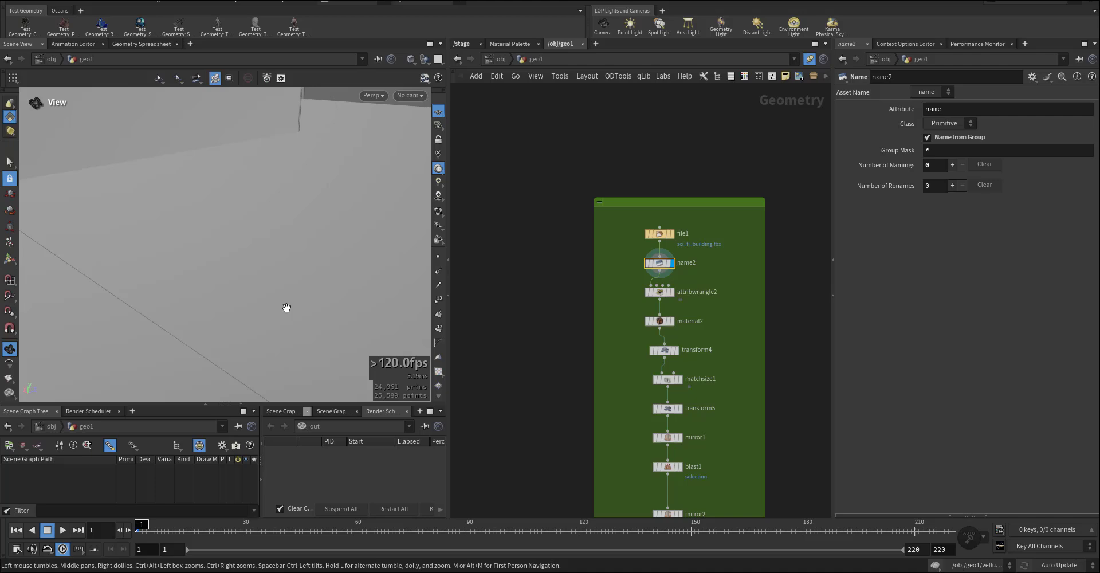
key(g)
drag(319, 320, 200, 280)
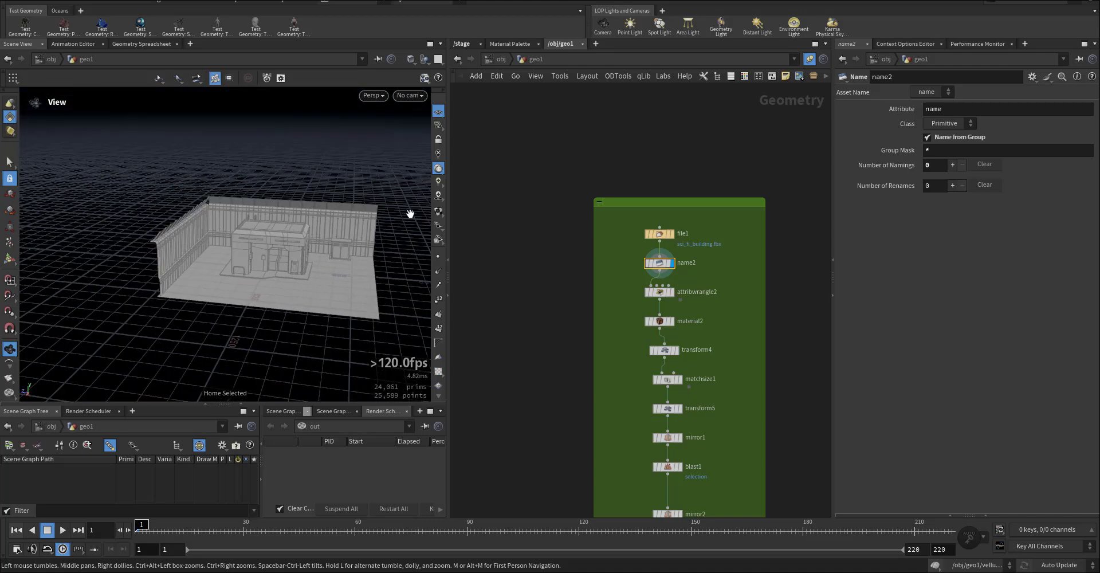
click(438, 212)
scroll(294, 256, up, 6)
drag(297, 255, 269, 256)
Display attribwrangle2 and material2 in turn to inspect the building's naming code and assigned materials
click(672, 294)
click(659, 293)
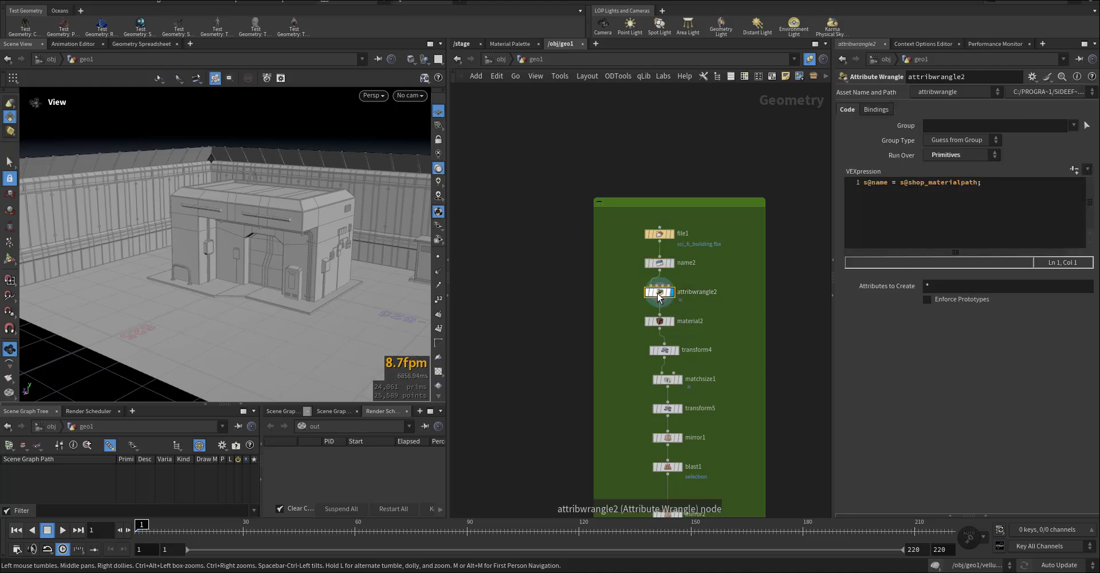
click(673, 324)
click(662, 322)
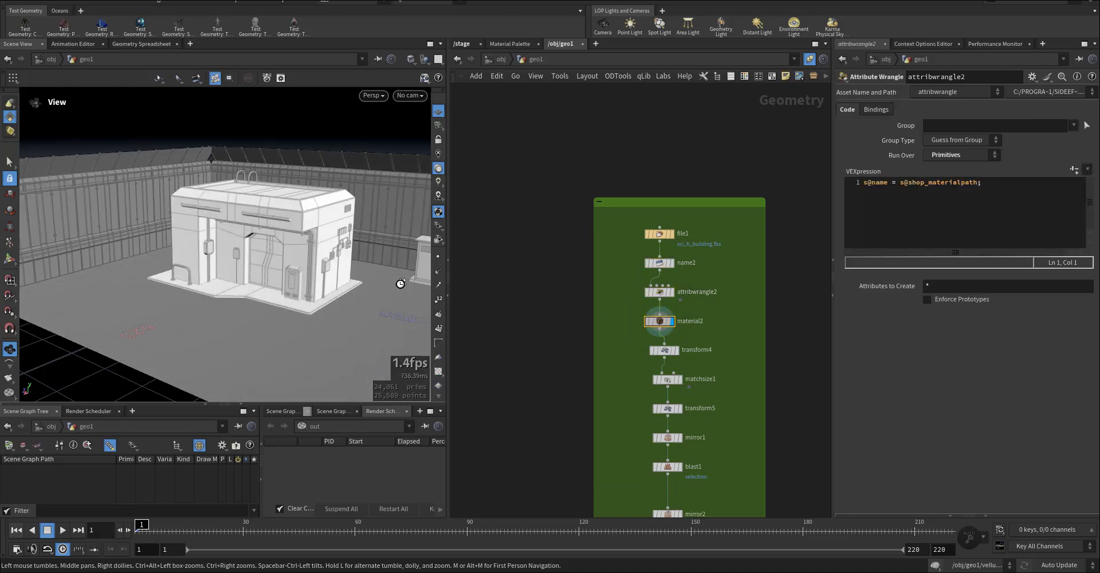
mouse_move(295, 293)
mouse_down()
mouse_move(327, 295)
mouse_move(307, 292)
mouse_up()
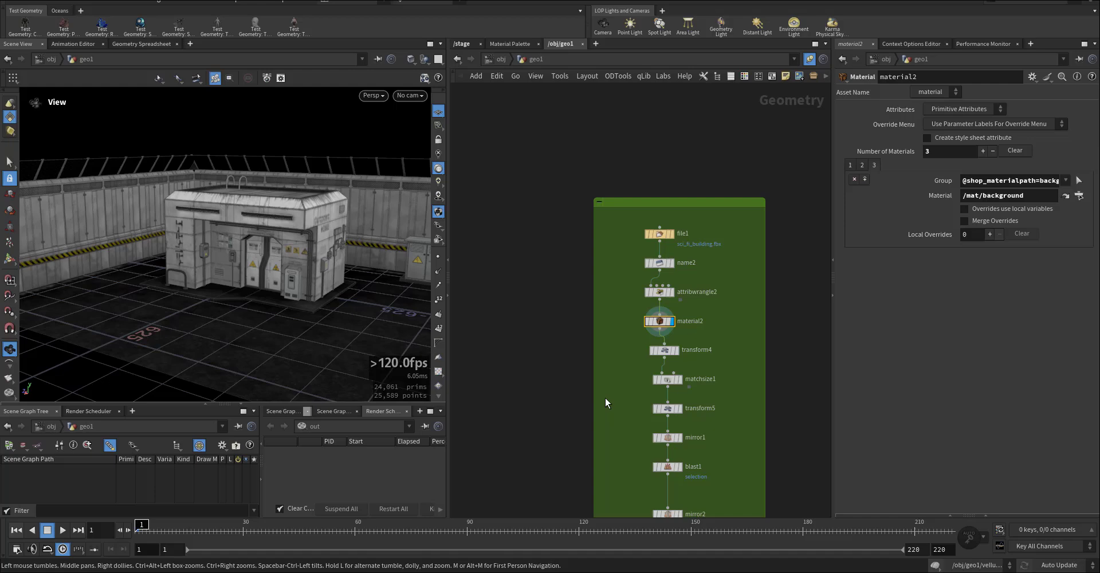
Inspect the transform4 scale settings, then display mirror1 and frame the mirrored building
middle_drag(609, 403, 604, 327)
scroll(627, 303, up, 3)
drag(694, 272, 698, 277)
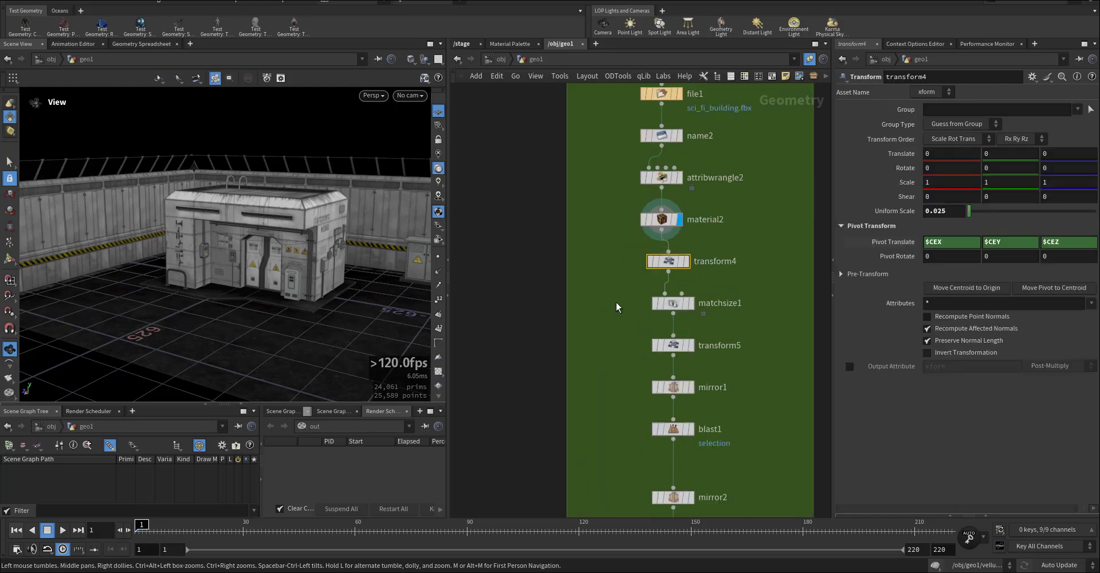
middle_drag(620, 390, 604, 329)
click(676, 328)
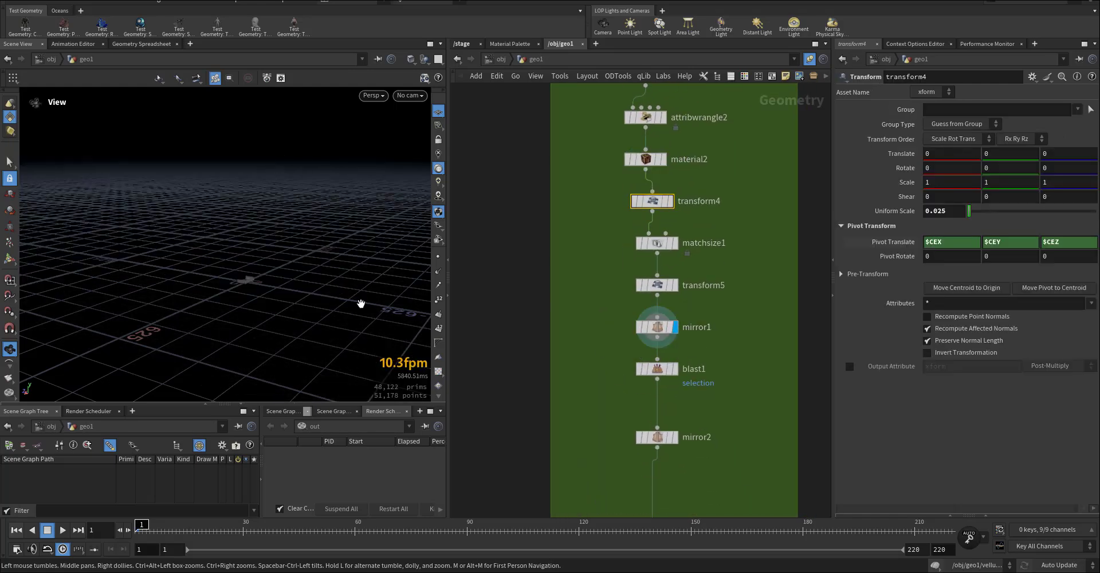
key(space+g)
drag(333, 310, 383, 316)
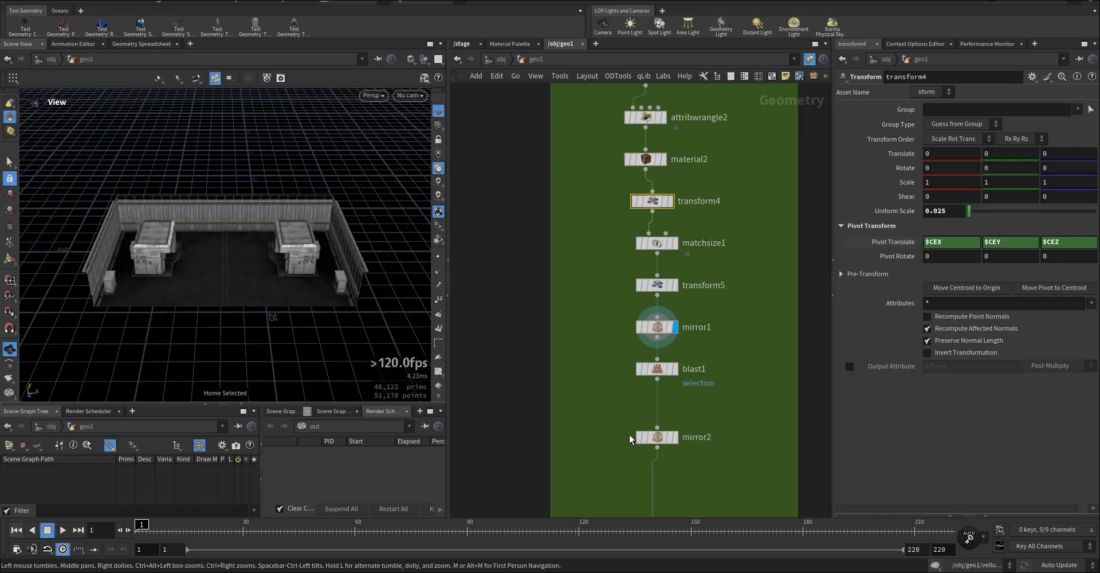
Display the mirror2 node and inspect the enclosed building yard up close
click(675, 438)
drag(313, 311, 343, 281)
scroll(278, 266, up, 6)
middle_drag(606, 376, 587, 236)
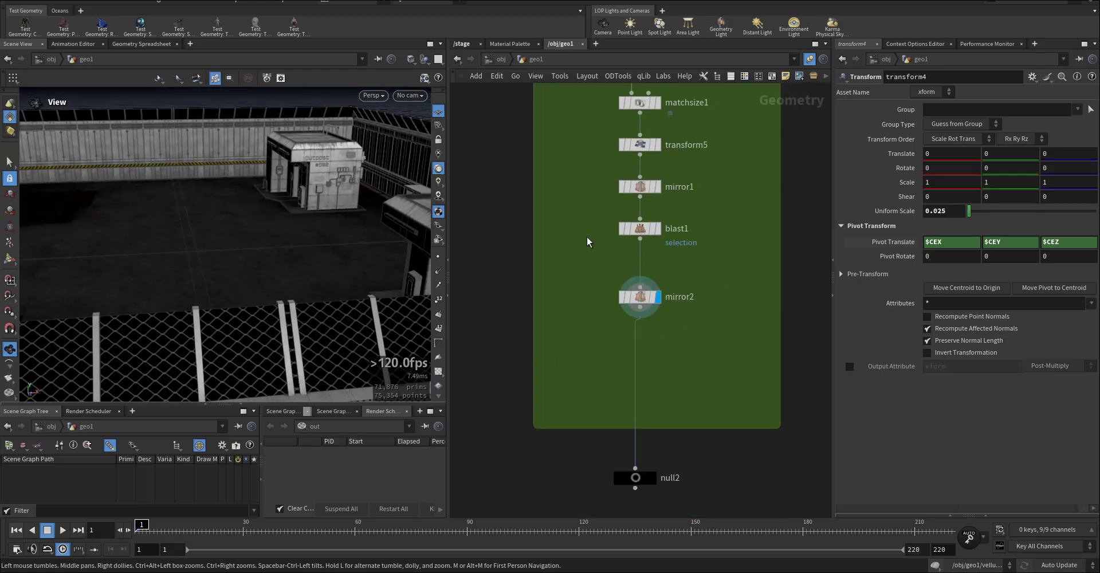
Select the building output null2 and the cloth output null cloth_vellum in turn
scroll(586, 315, down, 4)
middle_drag(568, 376, 573, 336)
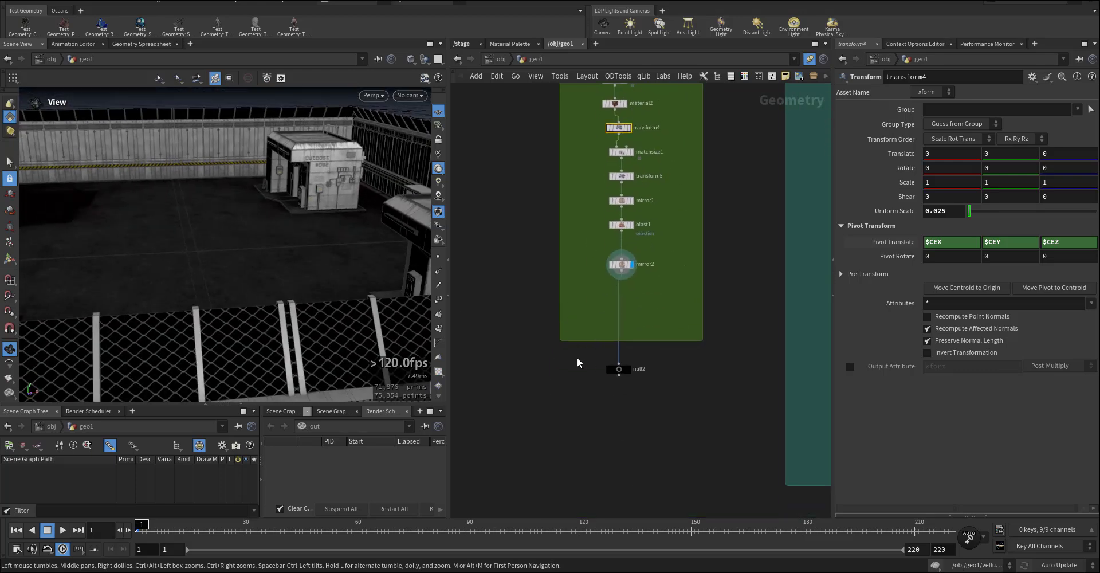
scroll(577, 359, down, 3)
drag(577, 359, 630, 377)
middle_drag(618, 393, 572, 231)
middle_drag(564, 457, 560, 254)
middle_drag(586, 428, 578, 328)
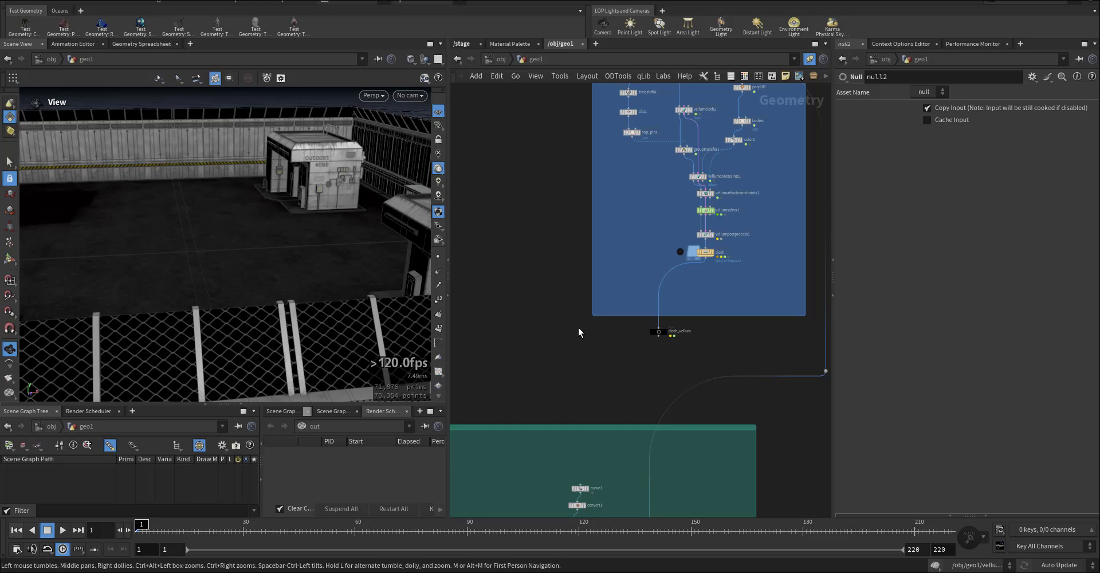
click(659, 331)
Select the null5 output node at the end of the MPM snow network
ctrl+scroll(623, 263, down, 10)
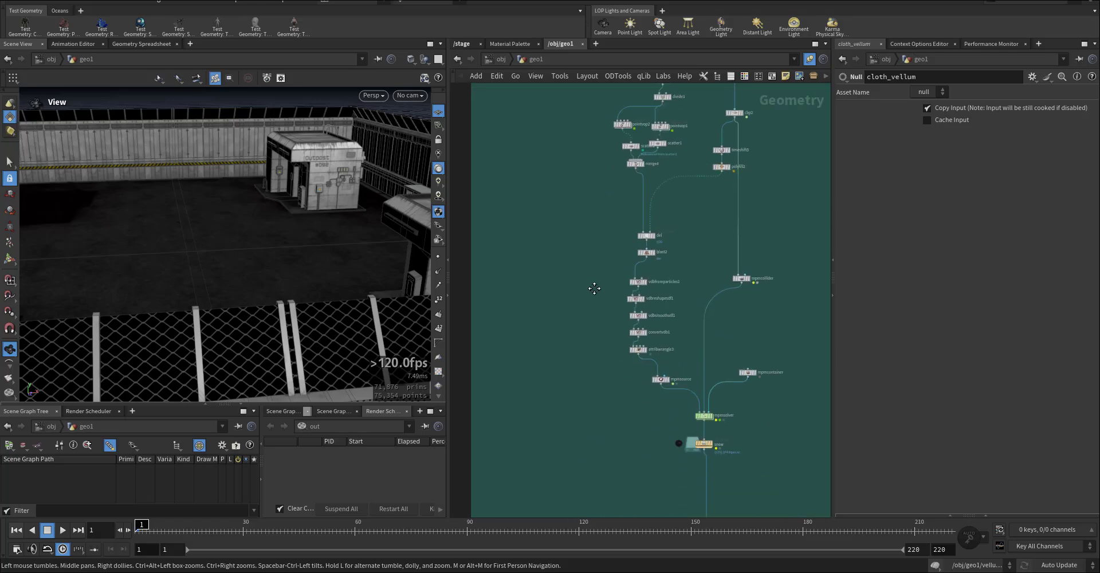
middle_drag(594, 288, 582, 172)
middle_drag(594, 345, 562, 166)
middle_drag(555, 251, 538, 214)
drag(548, 312, 634, 366)
middle_drag(600, 274, 618, 298)
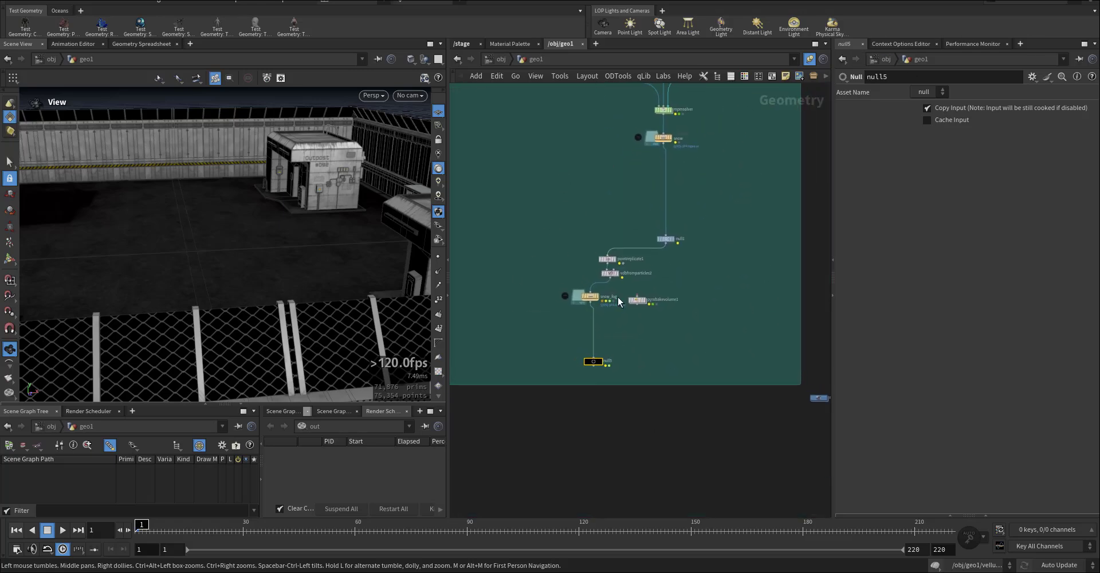
Switch to the stage network and select the zombi import node in the orange geometry group
click(465, 45)
middle_drag(602, 262, 631, 269)
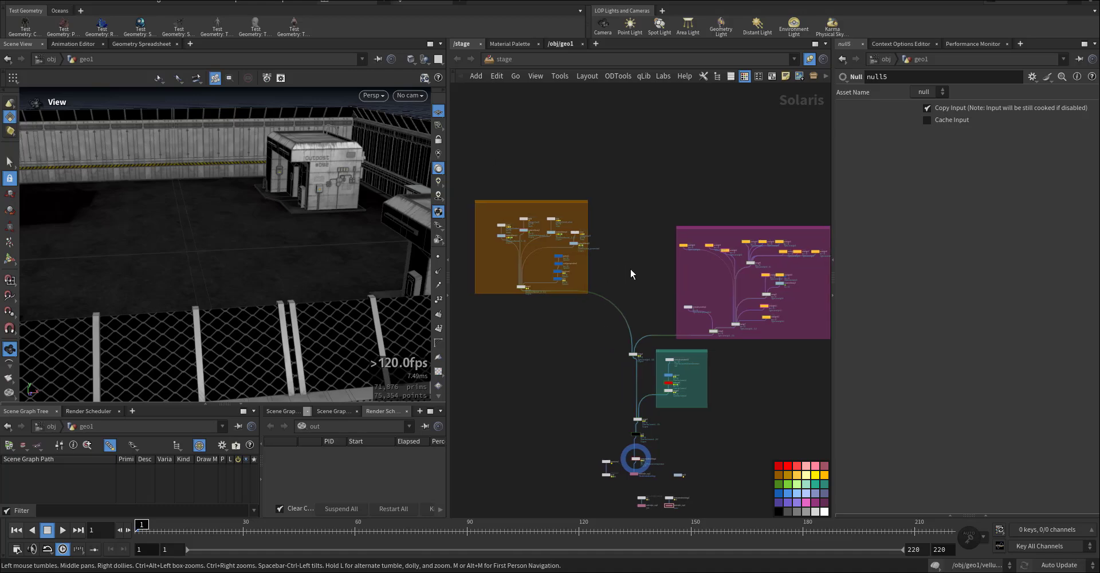
middle_drag(508, 169, 576, 167)
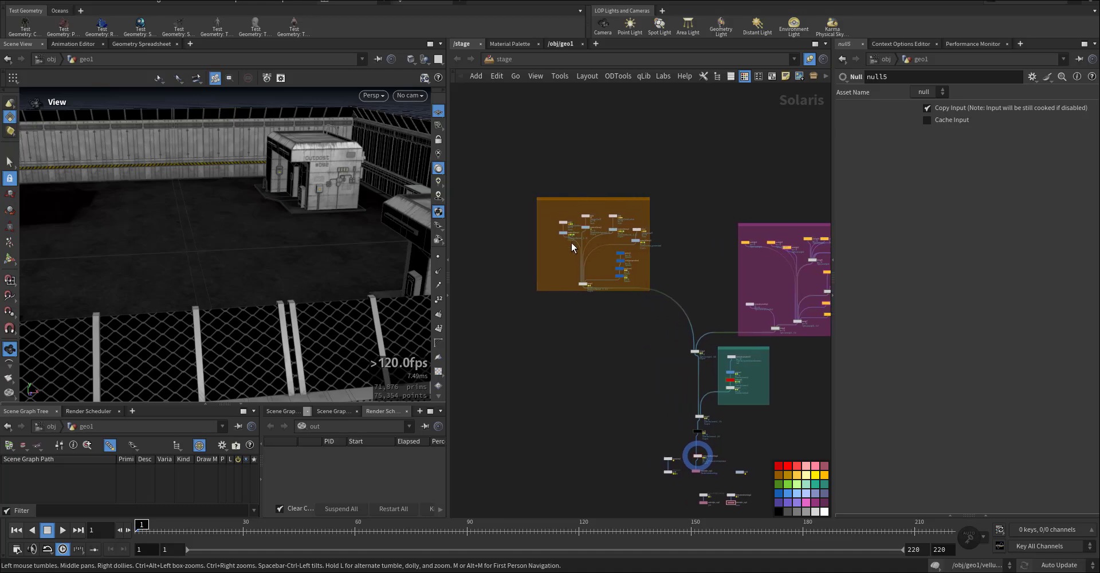
scroll(573, 247, up, 8)
middle_drag(558, 280, 590, 335)
drag(515, 193, 582, 233)
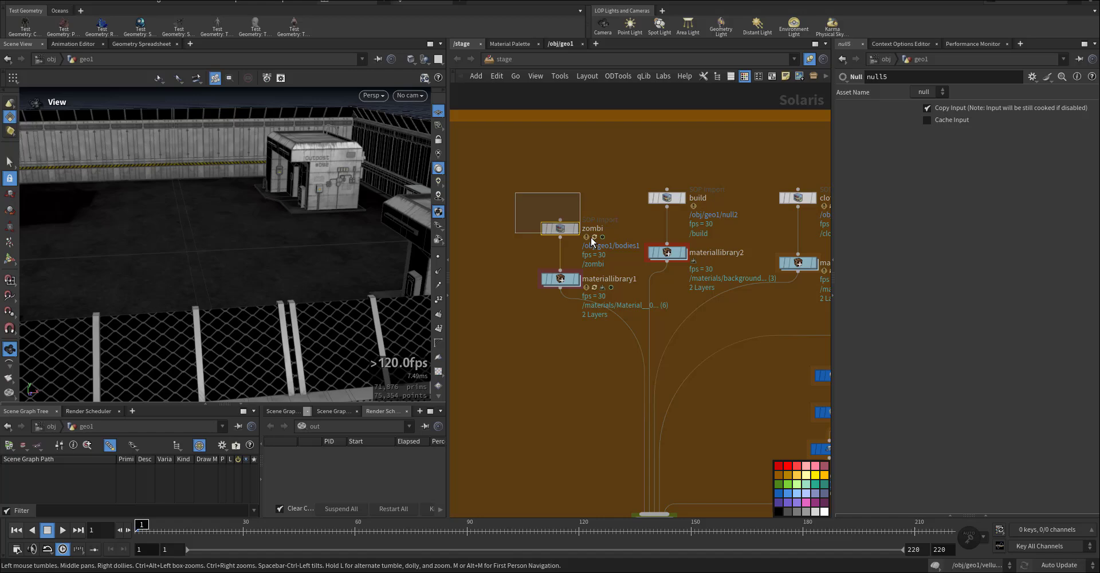
Select the build and cloth import nodes in turn to inspect their SOP paths
middle_drag(593, 184, 545, 167)
drag(561, 159, 655, 183)
middle_drag(705, 178, 620, 126)
drag(620, 126, 728, 171)
middle_drag(600, 297, 682, 284)
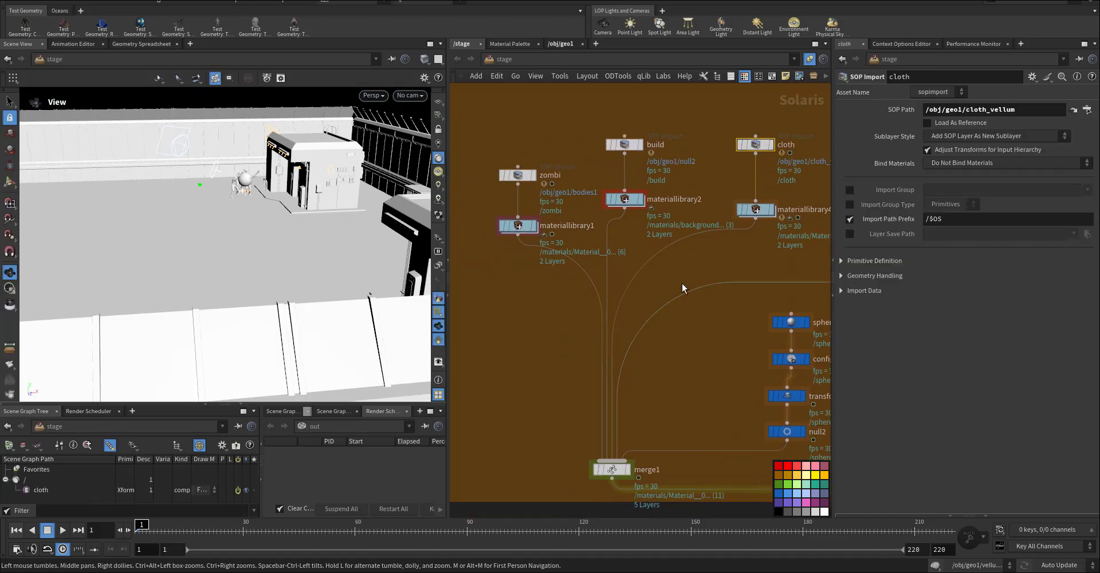
Look inside materiallibrary1 at the zombie shaders, dismiss the console window, and return to the stage network
click(518, 225)
double_click(519, 226)
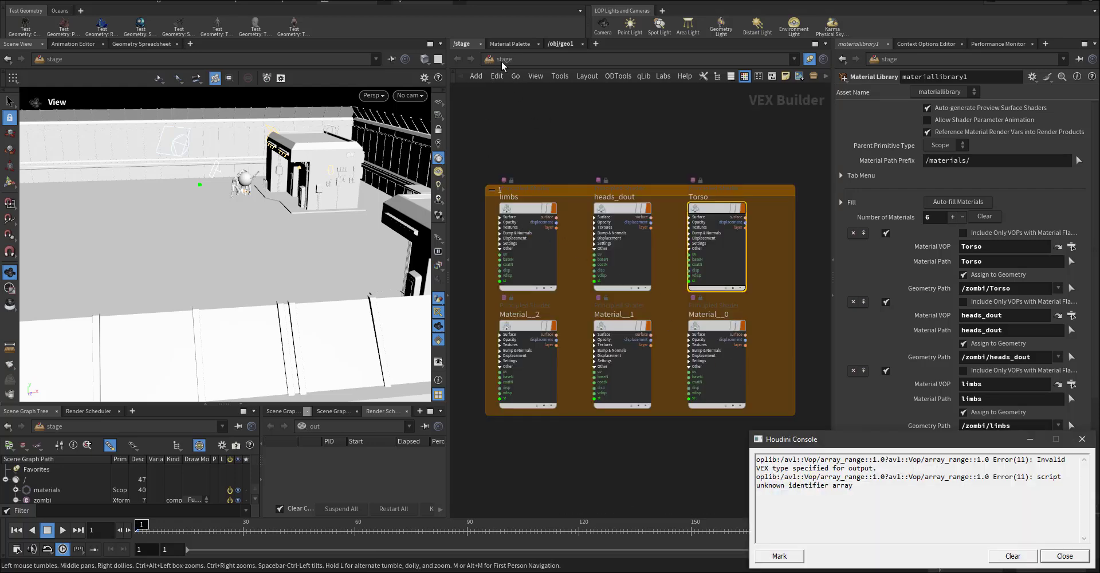
click(1080, 439)
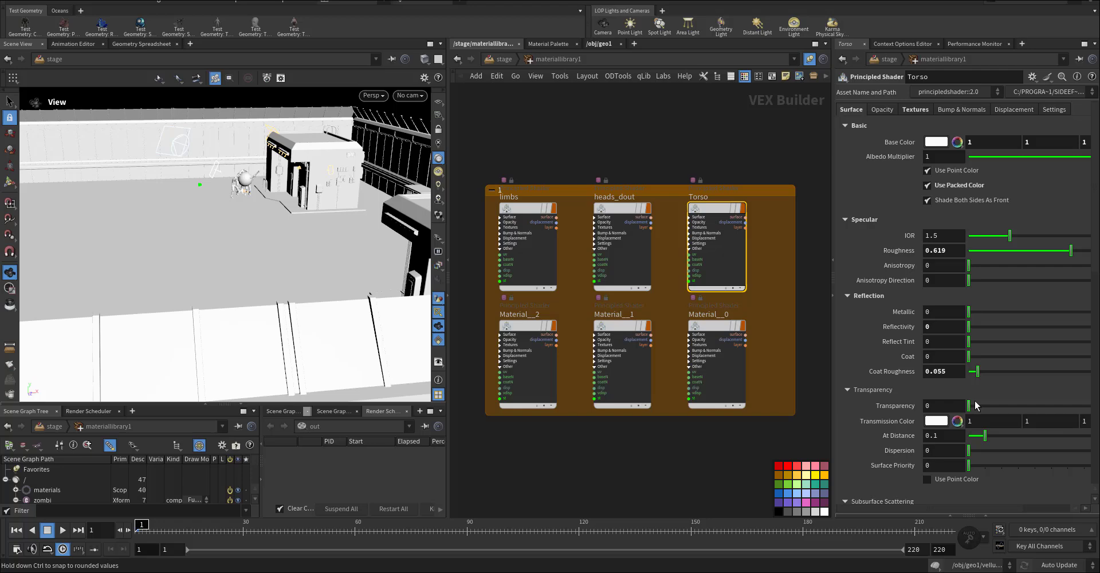
click(503, 59)
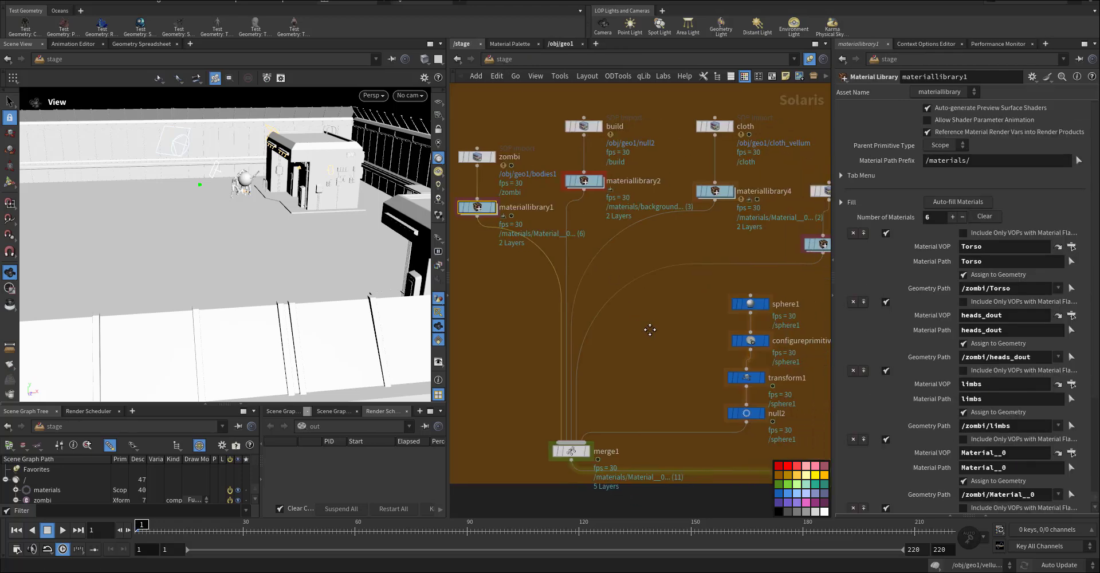
Display the merge1 node that combines the imported scene geometry
middle_drag(666, 345, 606, 273)
middle_drag(568, 335, 586, 267)
click(558, 326)
click(556, 327)
Select the blue sphere nodes, open sphere1's settings, and examine the sphere among the zombies over the first frames
drag(605, 160, 710, 331)
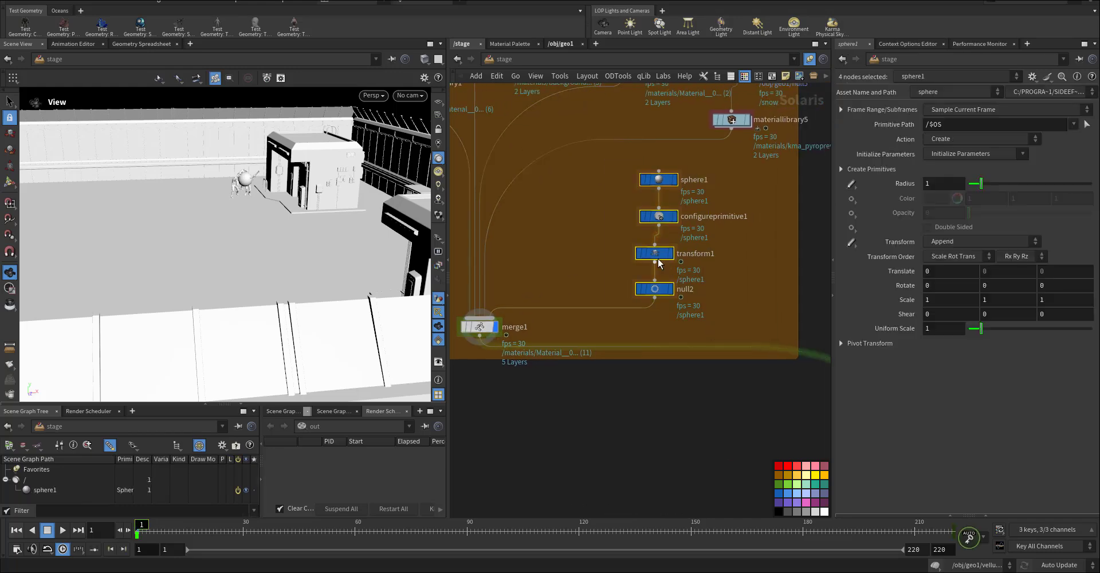
scroll(583, 277, up, 3)
scroll(583, 276, up, 2)
drag(589, 260, 657, 287)
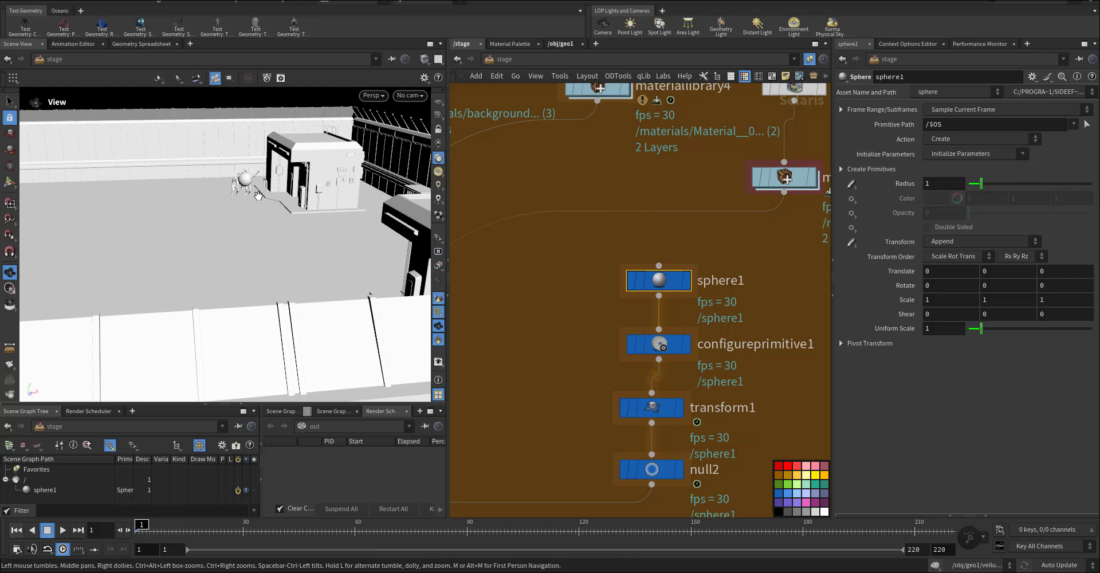
drag(173, 137, 275, 198)
scroll(275, 198, up, 3)
scroll(274, 198, up, 3)
middle_drag(234, 201, 273, 257)
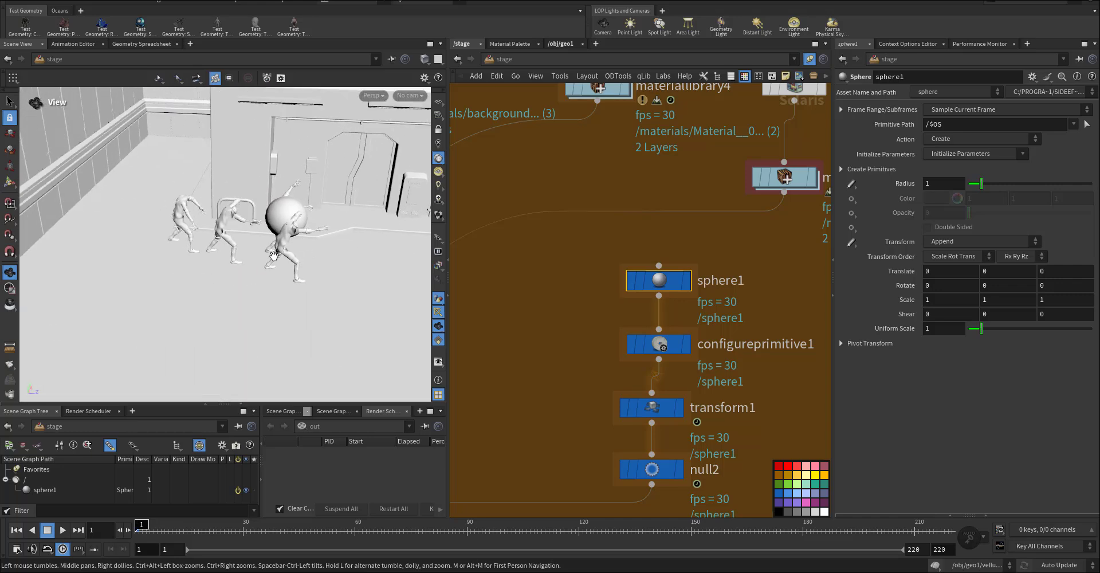
click(154, 527)
mouse_move(153, 530)
mouse_down()
mouse_move(268, 536)
mouse_move(140, 530)
mouse_up()
Open configureprimitive1, transform1 and null2 in turn to inspect the sphere's Proxy purpose and animated translation
middle_drag(536, 337, 526, 289)
click(654, 298)
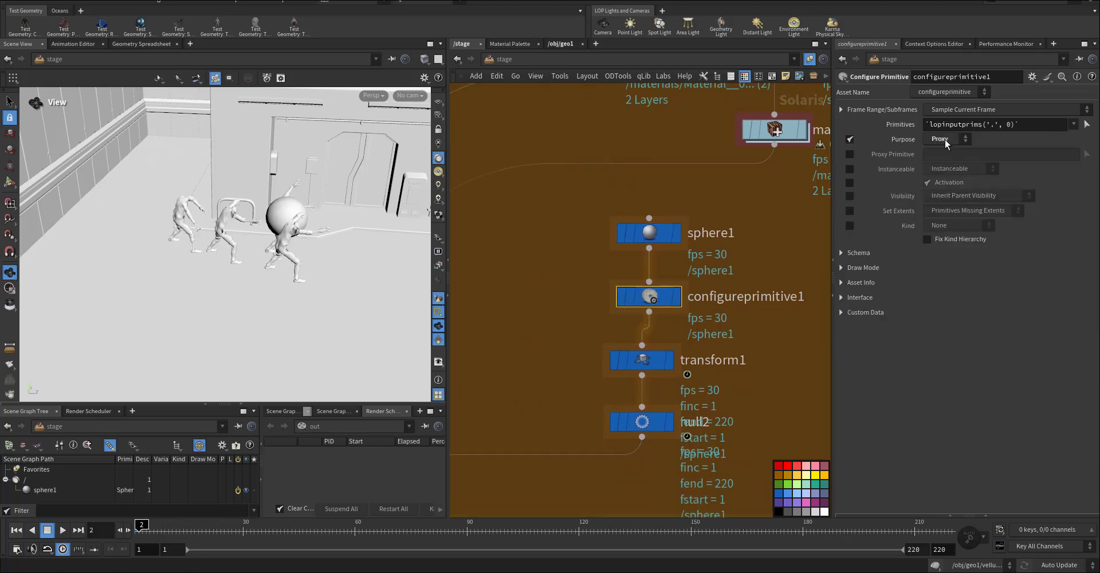
middle_drag(602, 345, 596, 283)
click(642, 298)
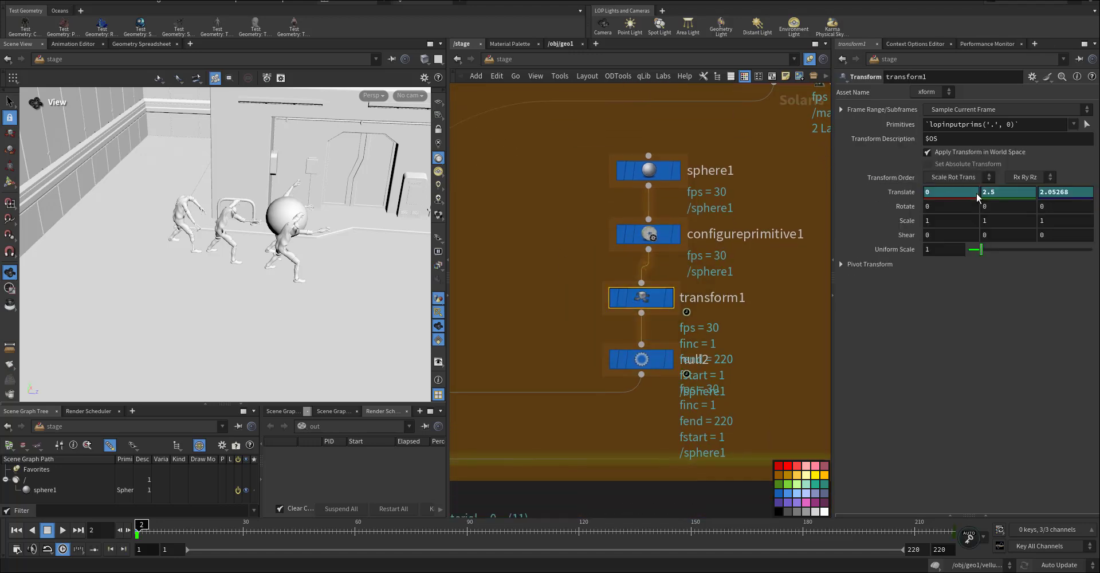
middle_drag(544, 337, 549, 271)
drag(563, 275, 671, 319)
Select the autocam1 node beneath camera1 in the camera section and open its settings
middle_drag(636, 363, 760, 290)
scroll(725, 308, down, 5)
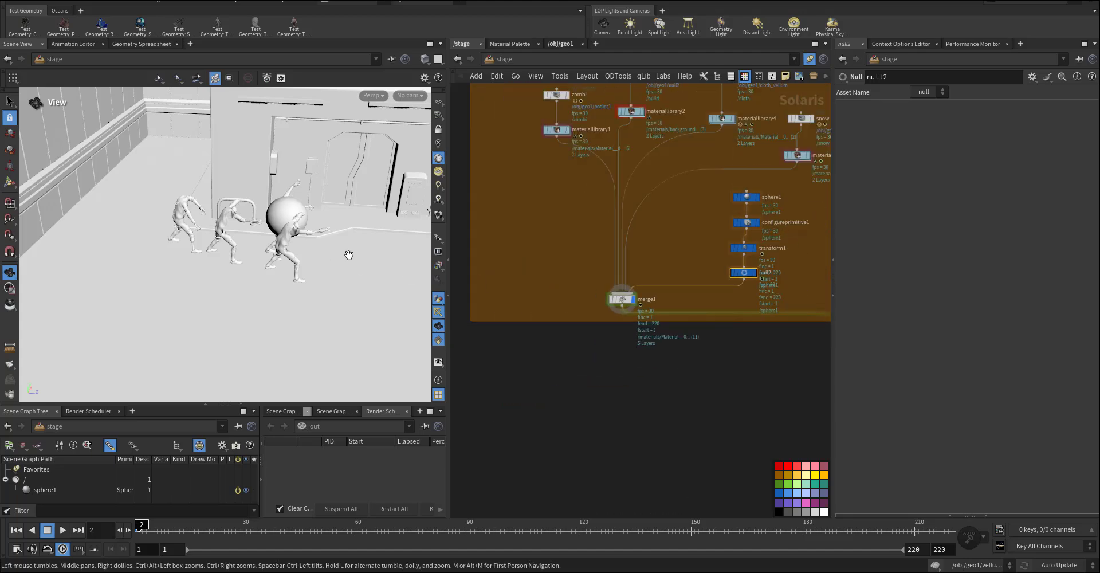
middle_drag(699, 433, 621, 308)
scroll(628, 322, down, 5)
middle_drag(749, 387, 750, 275)
scroll(697, 228, up, 5)
scroll(697, 228, up, 4)
scroll(745, 272, up, 3)
drag(718, 236, 501, 280)
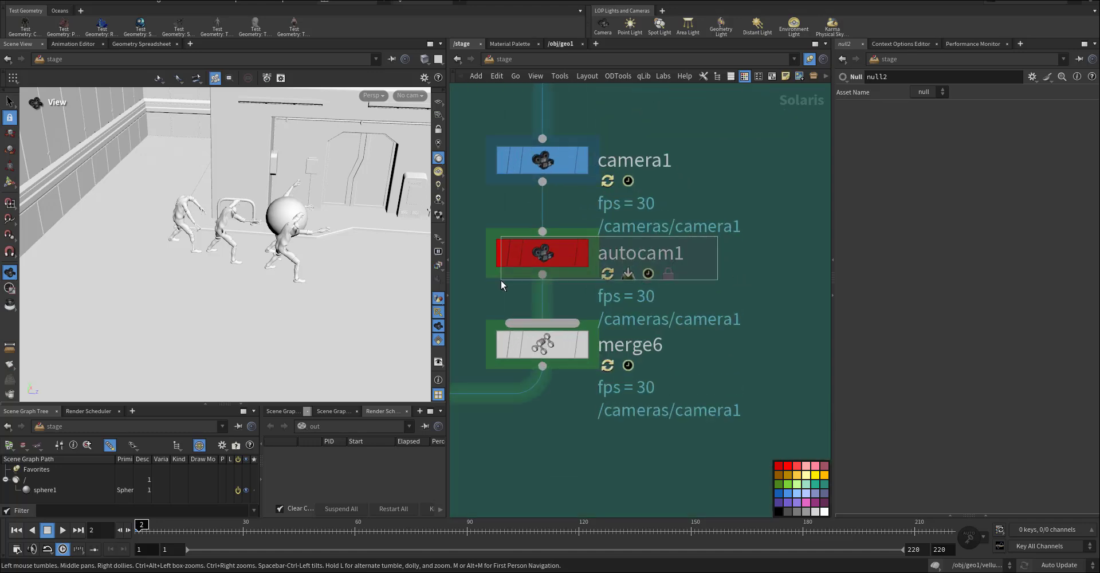
drag(780, 231, 758, 229)
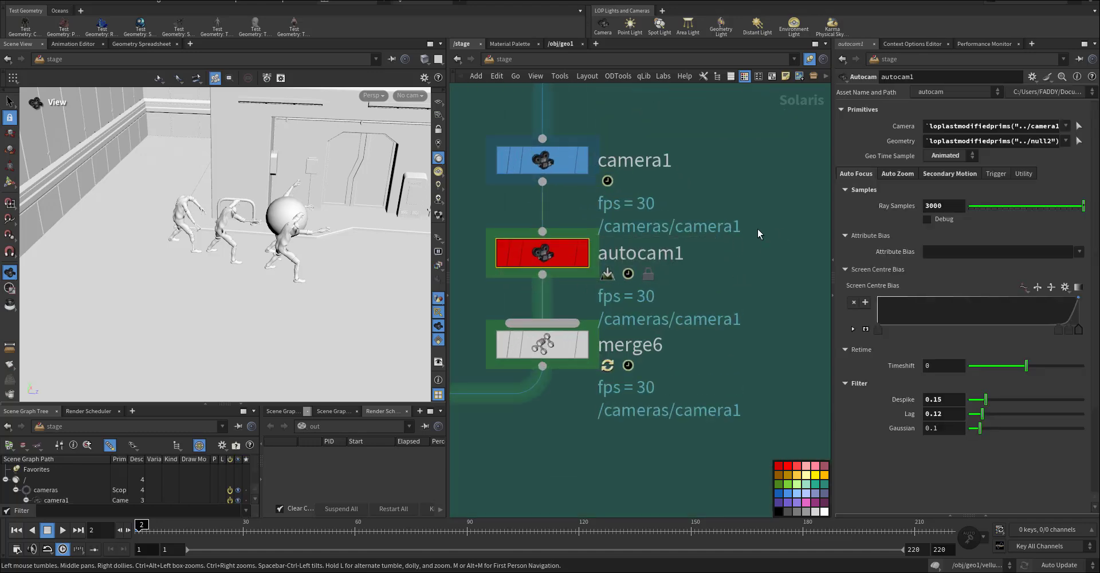
Inspect autocam1's camera and geometry references and its Secondary Motion zoom settings
click(945, 128)
click(943, 141)
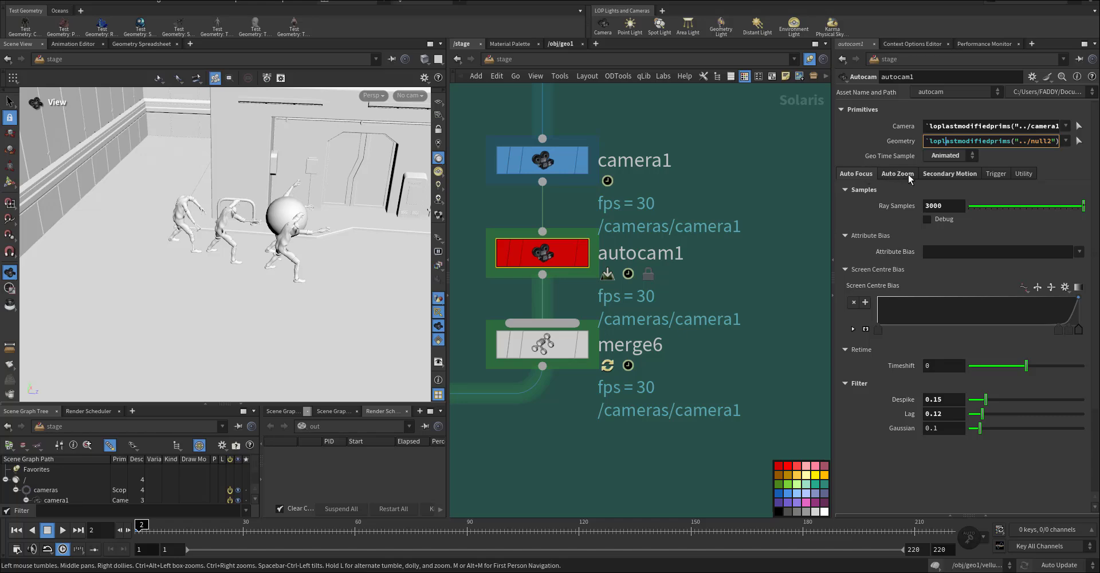
click(940, 175)
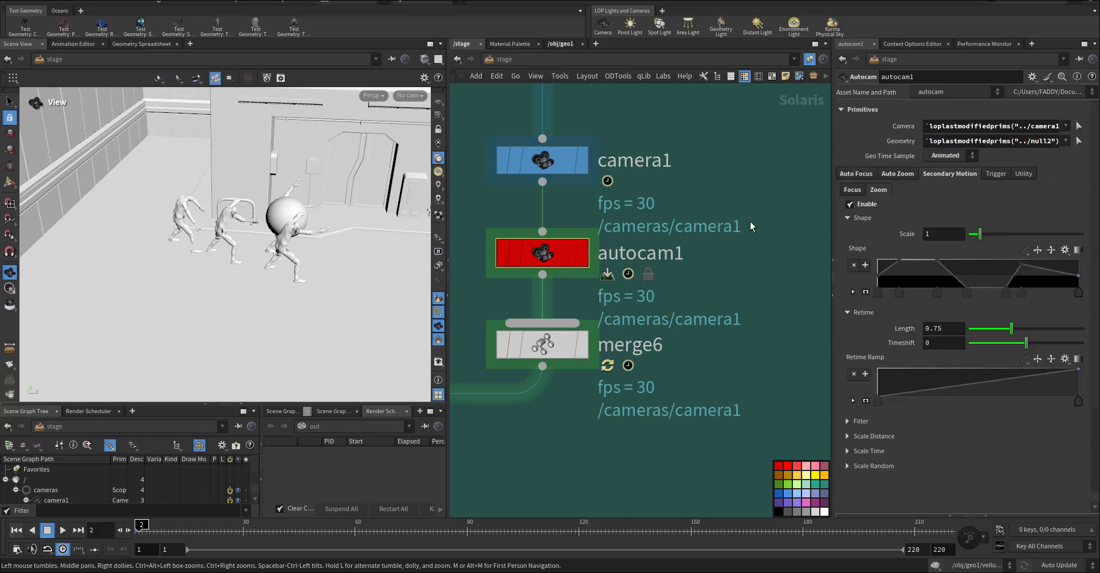
Open karmalensmaterial1 and review its Bokeh, Lens Distortion, Tint and Exposure, and Shutter settings
scroll(745, 253, down, 5)
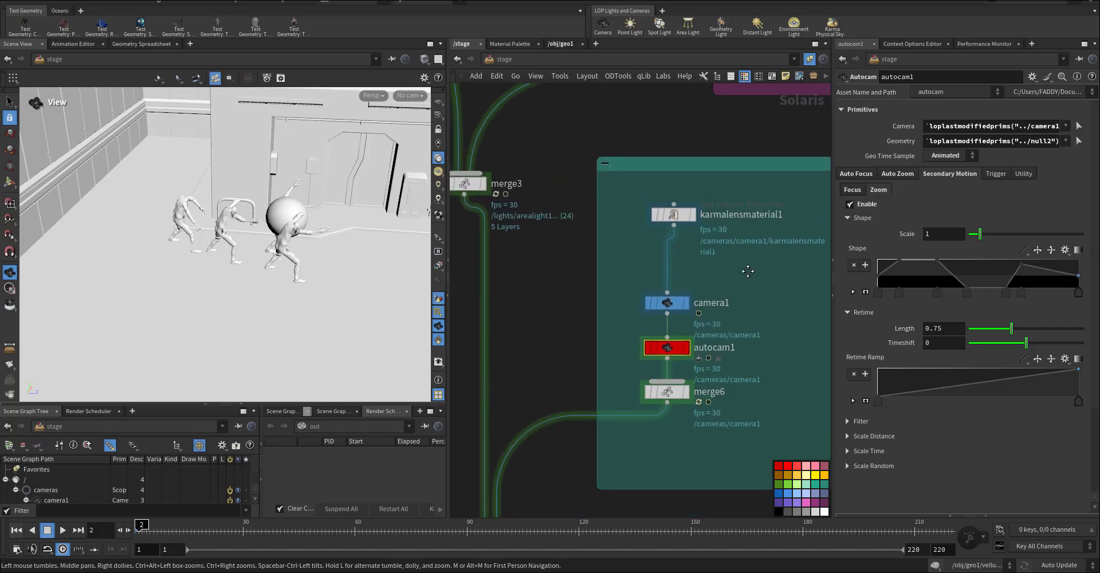
click(674, 216)
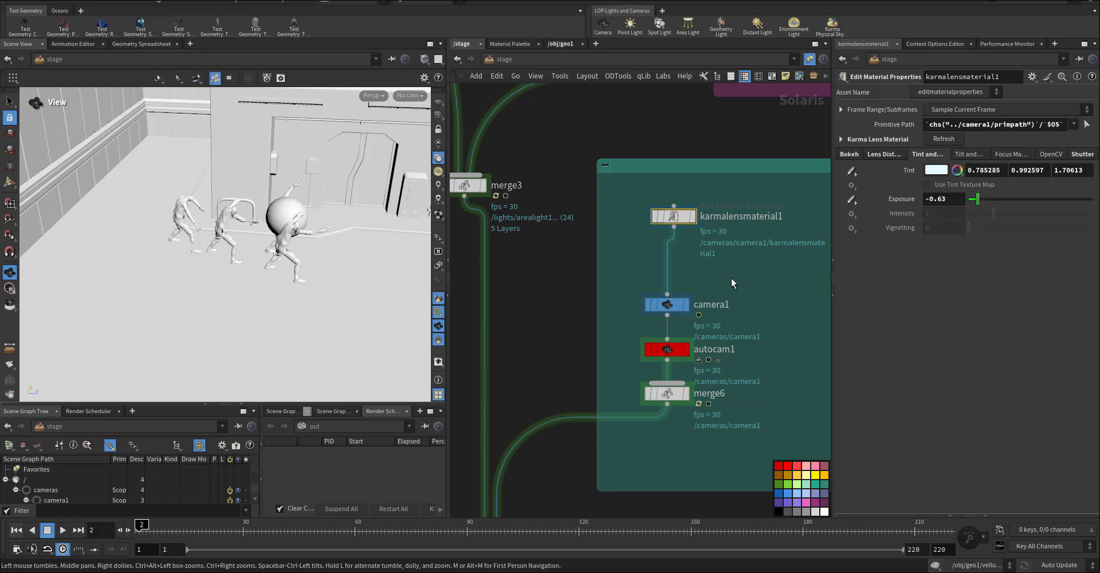
middle_drag(731, 279, 735, 255)
click(850, 154)
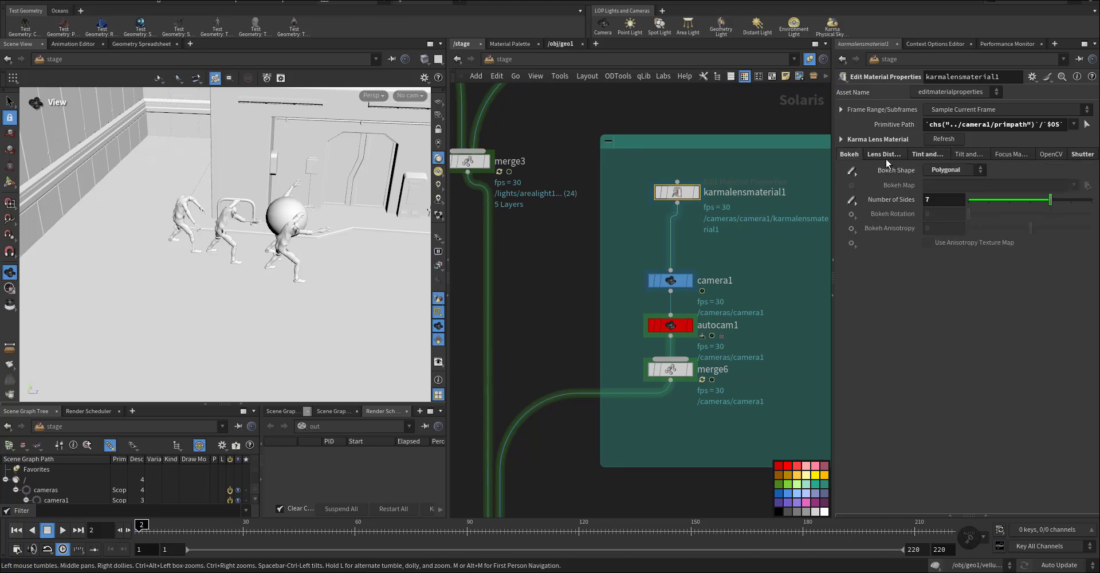
click(877, 154)
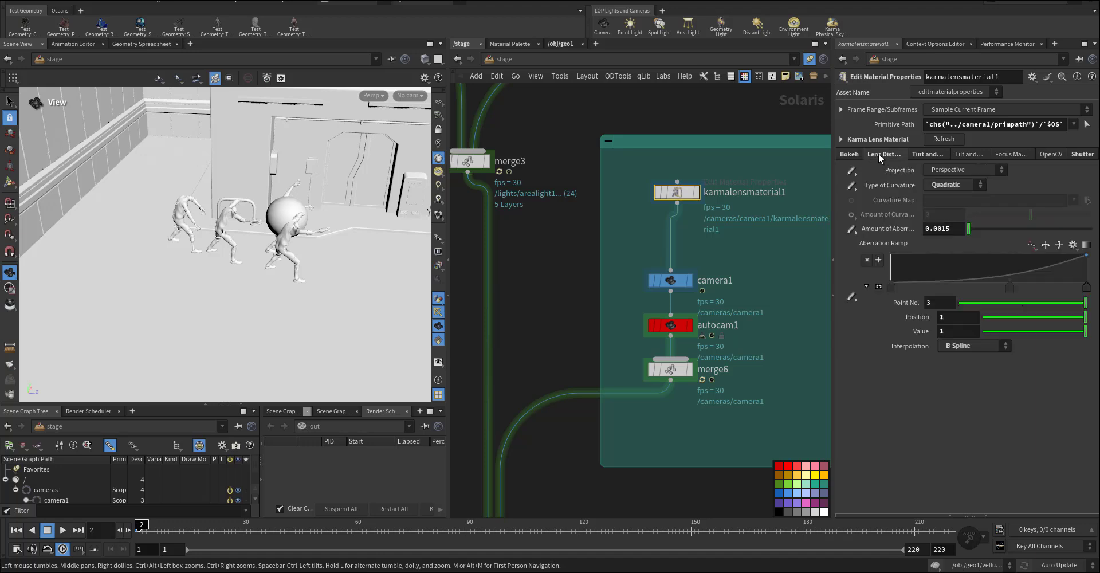
click(927, 155)
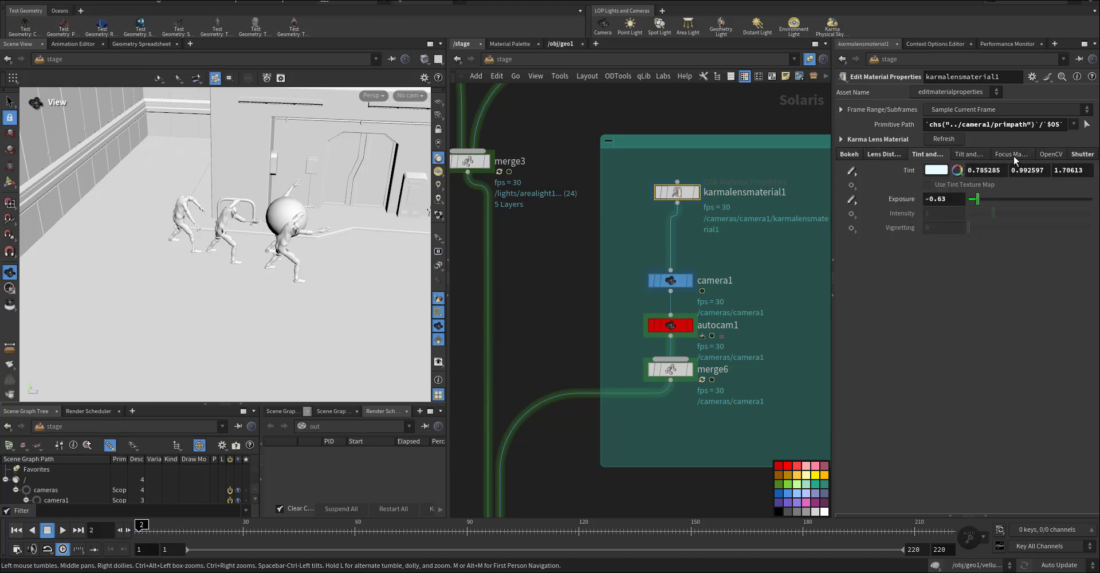
click(1081, 155)
Add a second Karma lens material node above camera1 from its Karma lens shader settings, and open both lens material nodes in turn
middle_drag(755, 339, 770, 299)
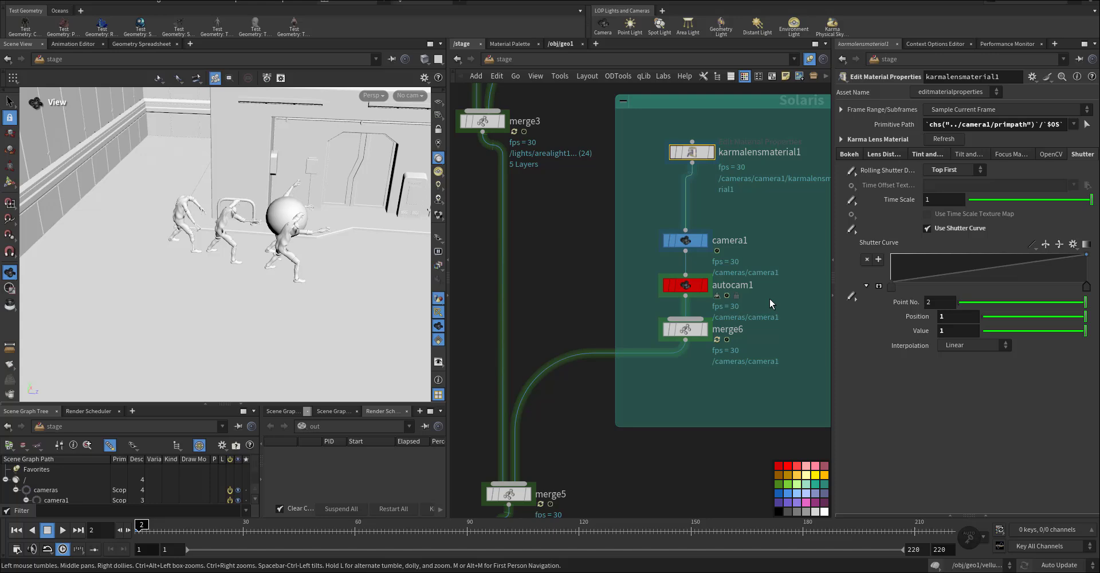
click(685, 240)
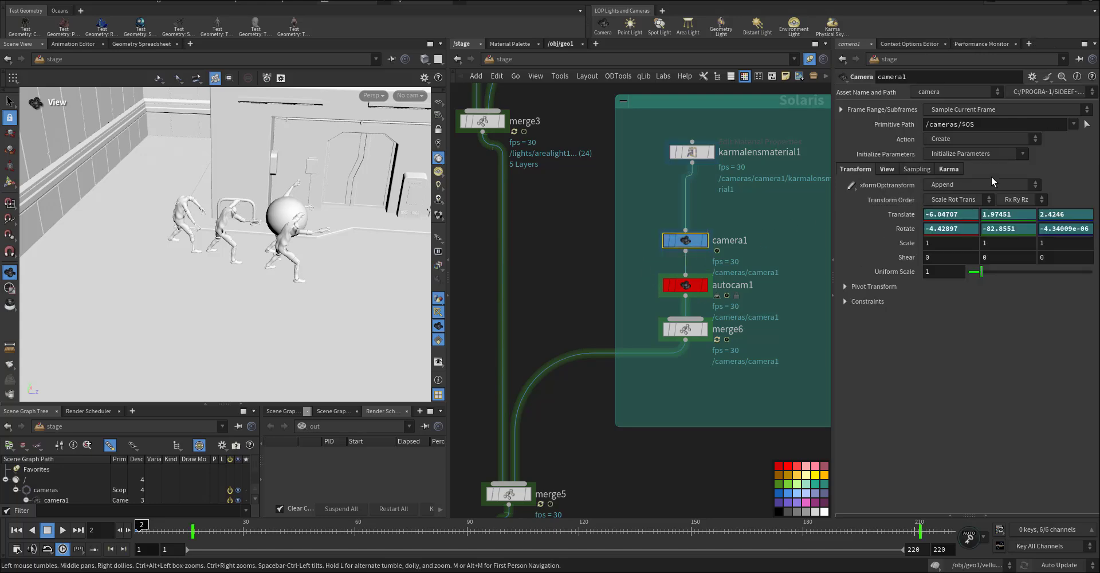
click(948, 169)
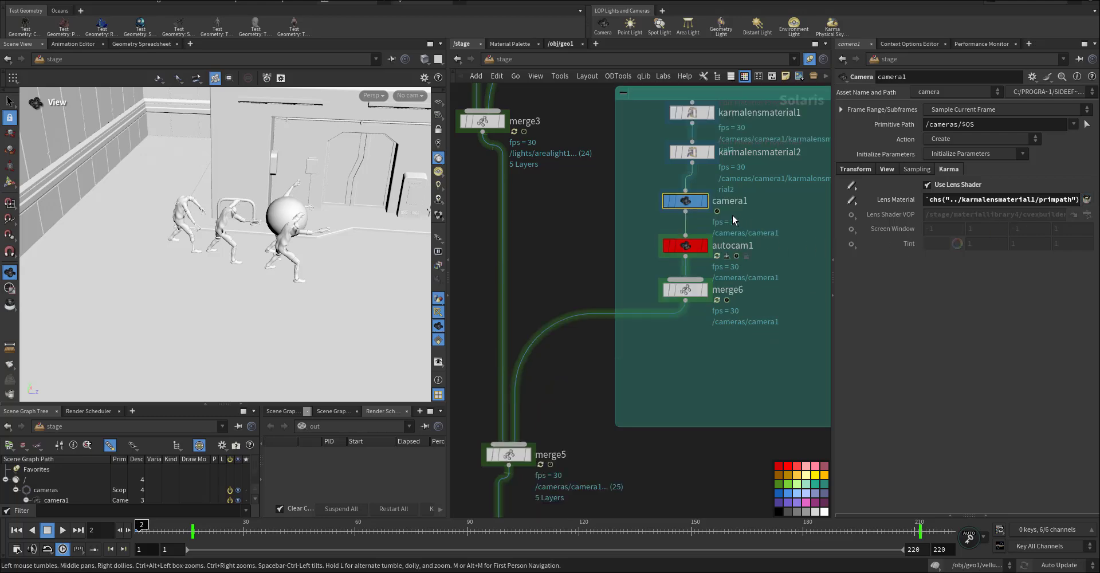
middle_drag(651, 182, 658, 231)
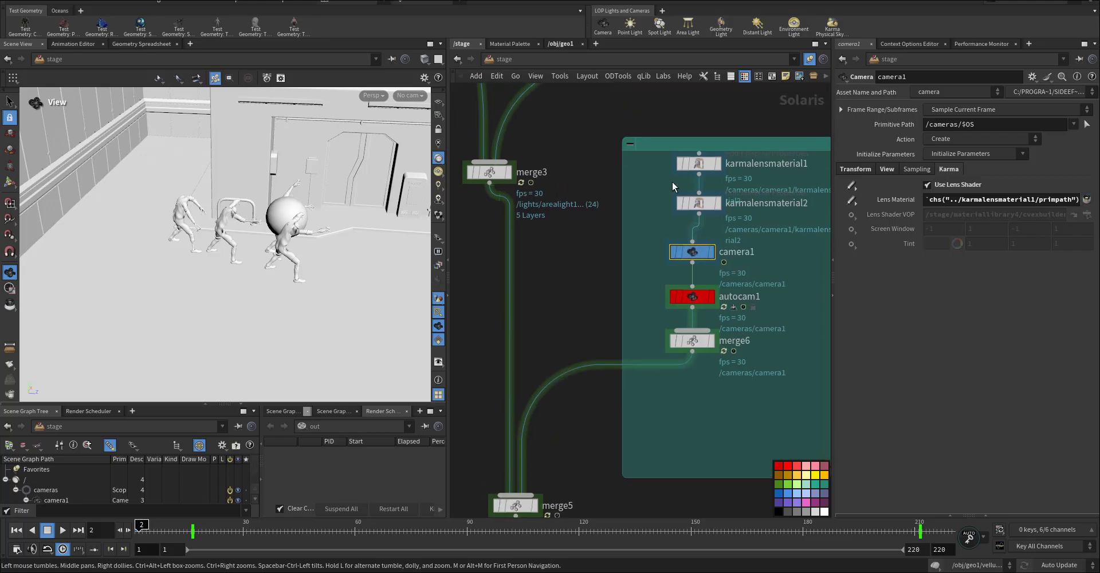
click(696, 164)
click(680, 203)
Display the merge4 node that combines the lights and examine the light arrangement in the viewport
scroll(693, 372, down, 6)
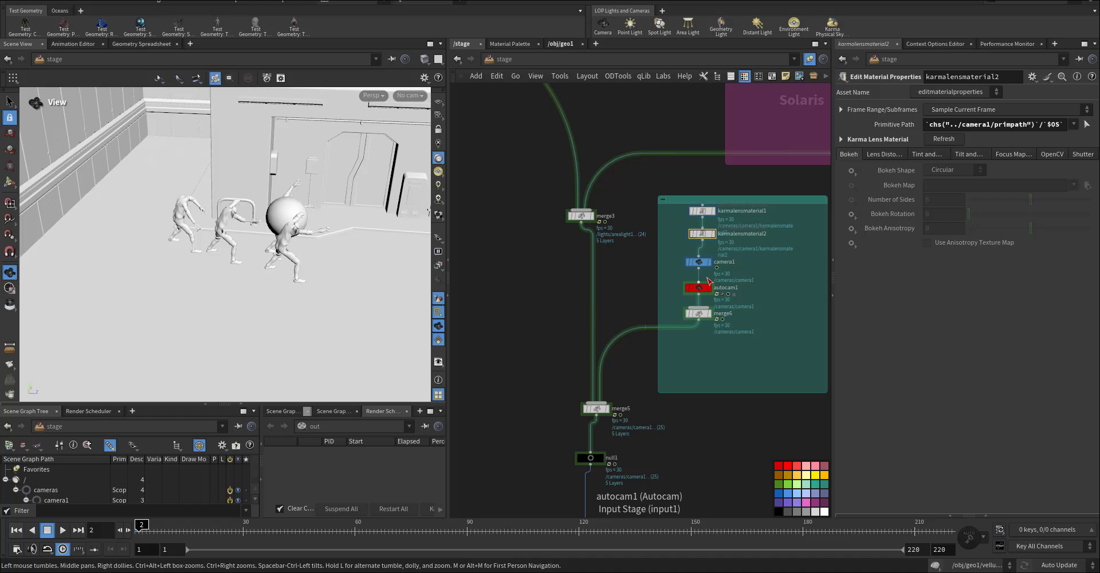
middle_drag(719, 333, 703, 412)
mouse_move(755, 343)
middle_down()
mouse_move(700, 378)
mouse_move(648, 450)
middle_up()
middle_drag(746, 322, 675, 401)
middle_drag(698, 308, 634, 339)
drag(325, 208, 282, 296)
scroll(289, 235, up, 6)
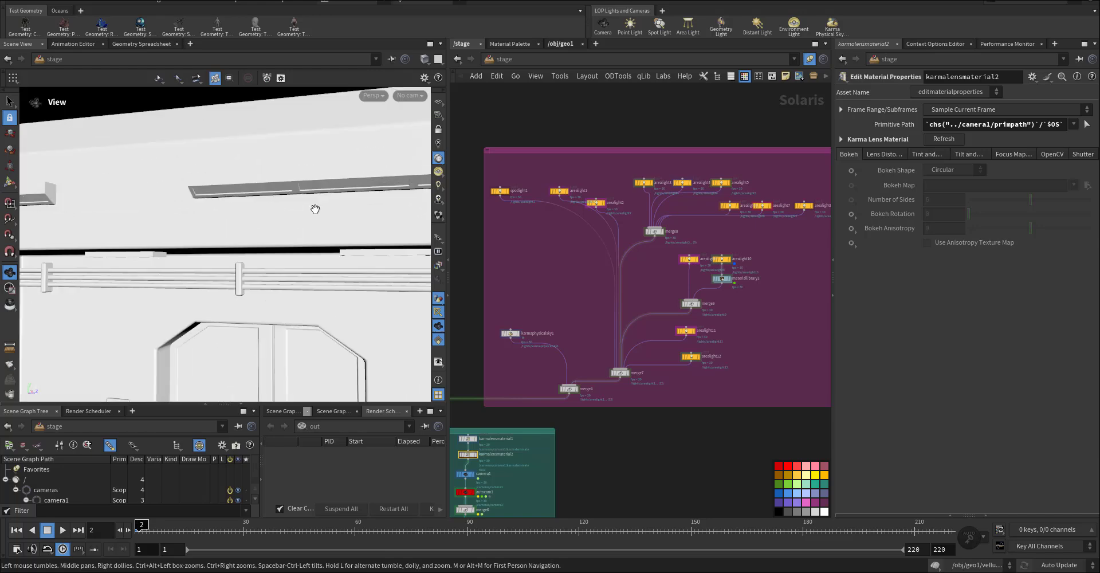
drag(319, 203, 339, 165)
scroll(621, 338, up, 5)
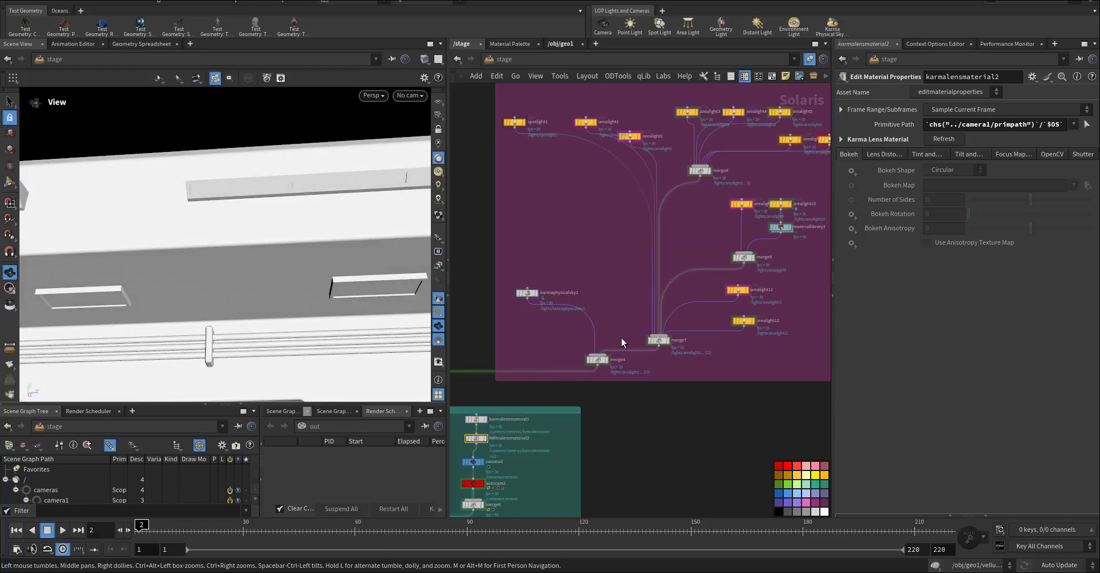
click(596, 375)
scroll(317, 218, down, 6)
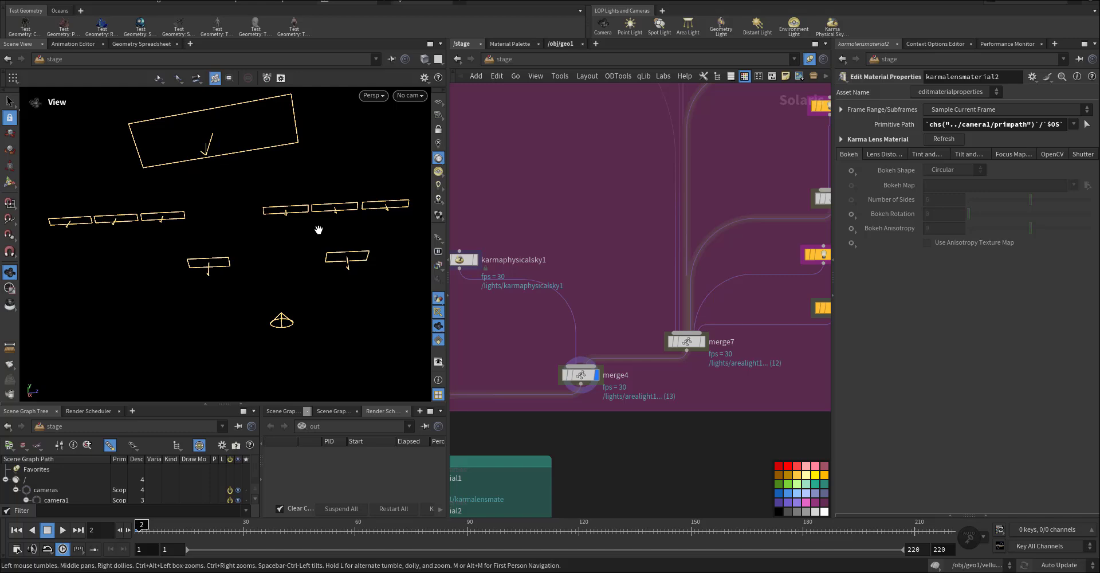
scroll(751, 252, down, 8)
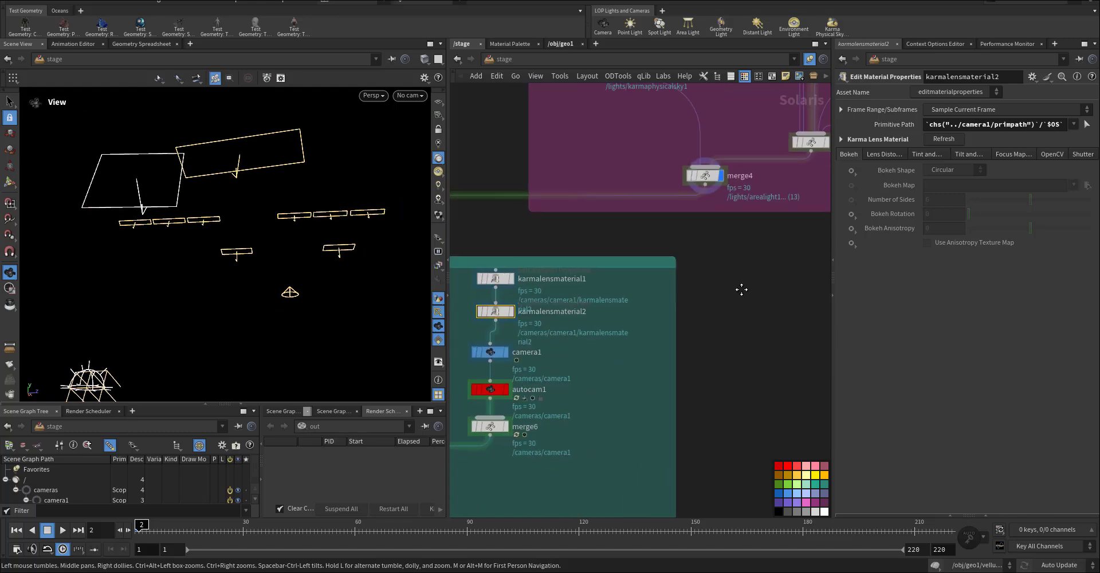
Open the karmarendersettings1 node above usdrender_rop1 to inspect its Karma rendering limits
middle_drag(740, 266, 745, 238)
scroll(701, 287, up, 7)
middle_drag(700, 287, 741, 215)
drag(642, 220, 553, 282)
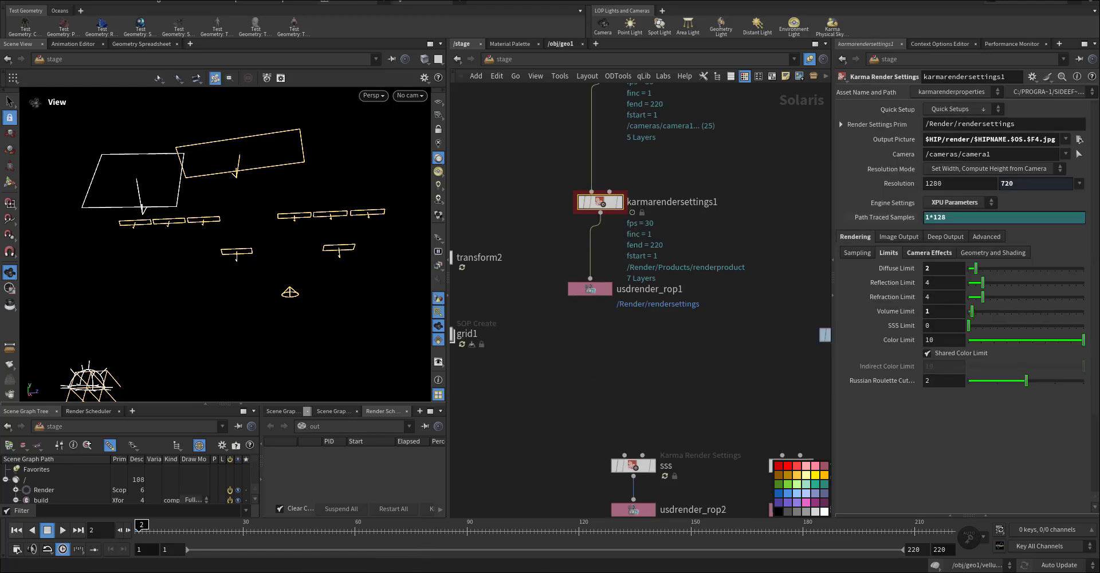
Switch to the browser and show the FaddyVFX Patreon page from its posts up to the header
click(422, 545)
scroll(432, 407, down, 15)
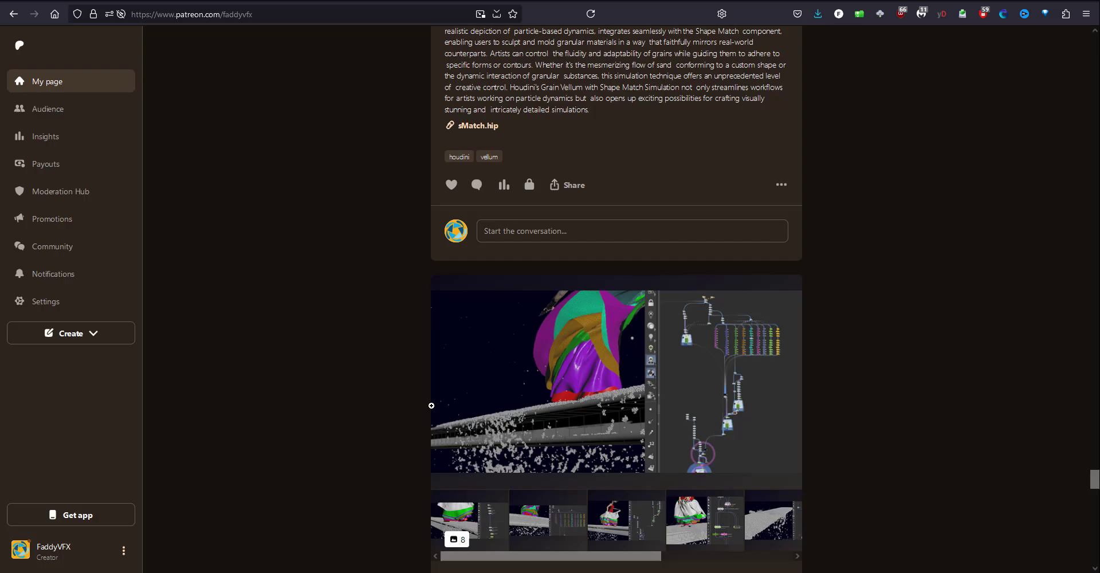
middle_click(386, 454)
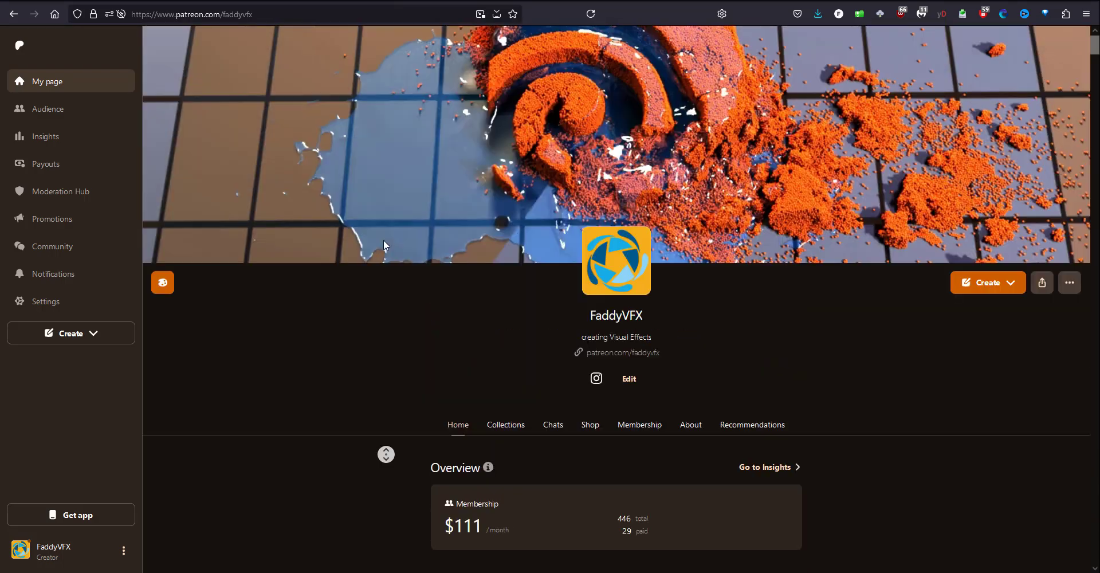
middle_click(384, 242)
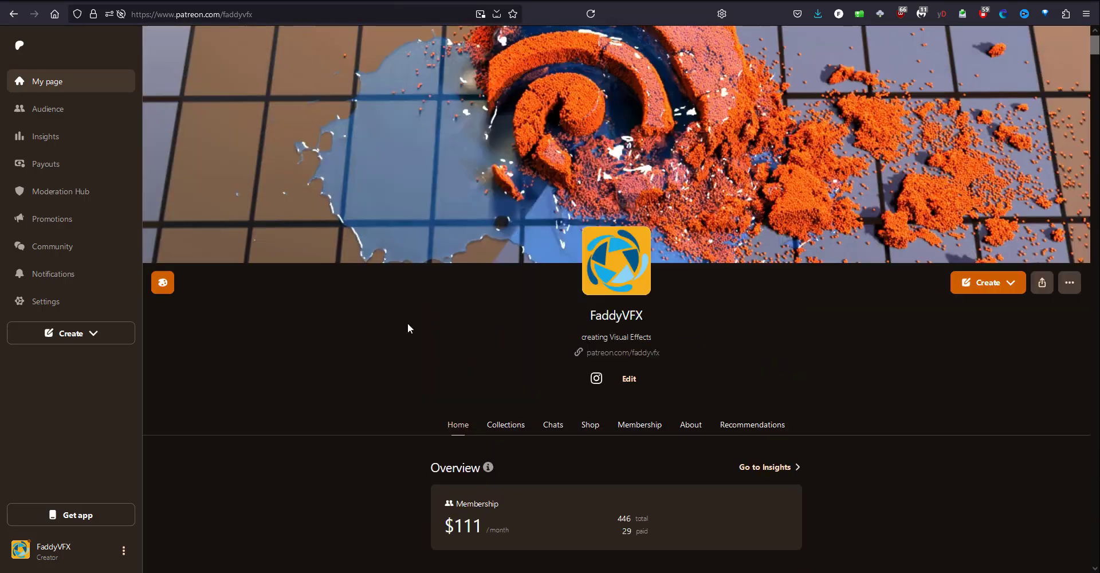